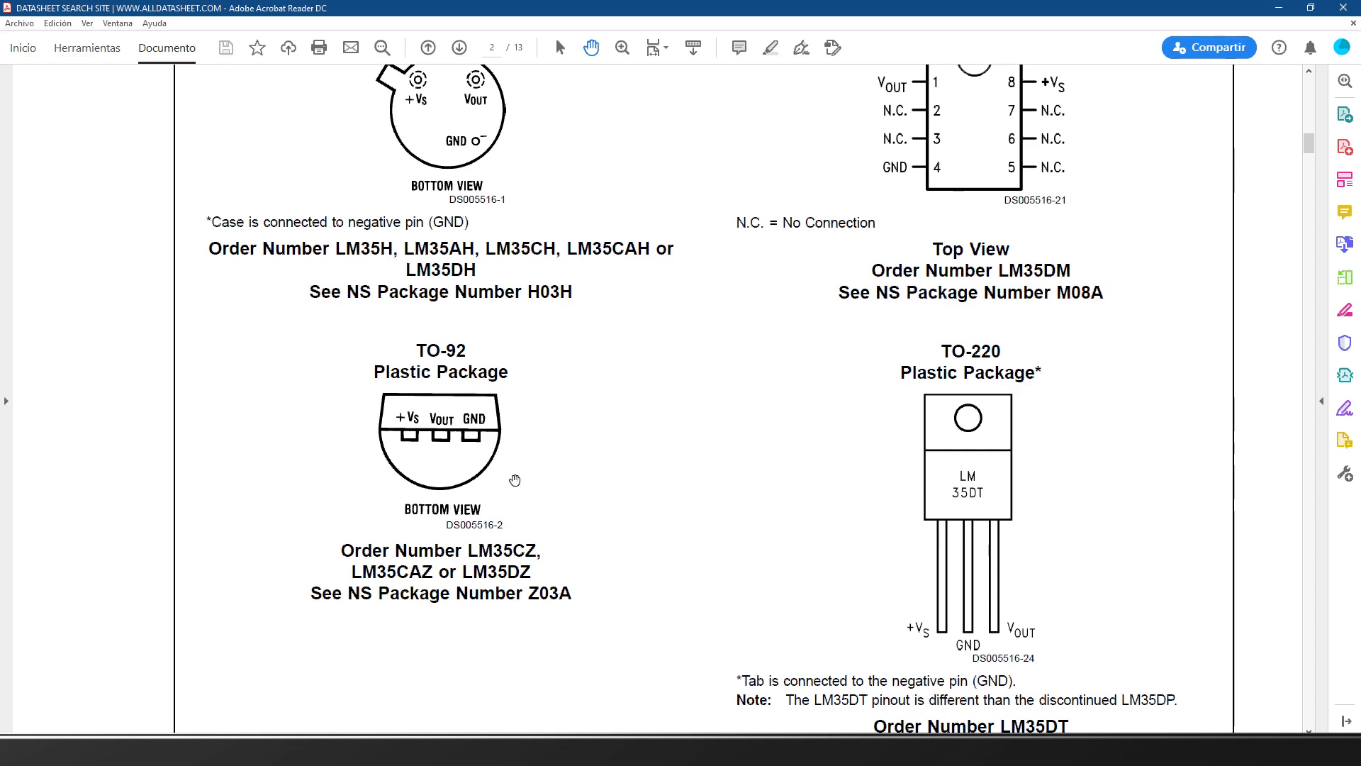
- Switch to the Proteus schematic, place a VSOURCE beside the LM35, and wire its positive terminal to LM35 pin 1
mouse_move(826, 750)
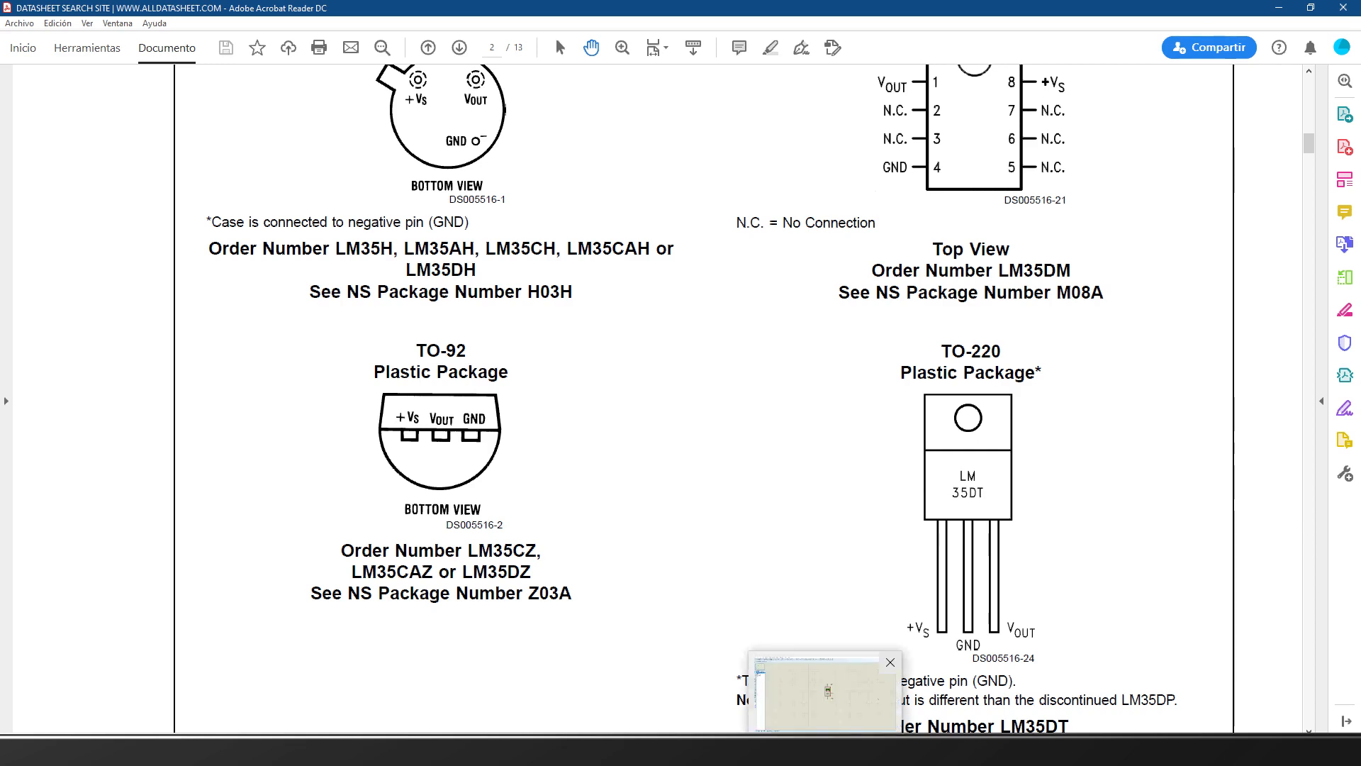
click(826, 699)
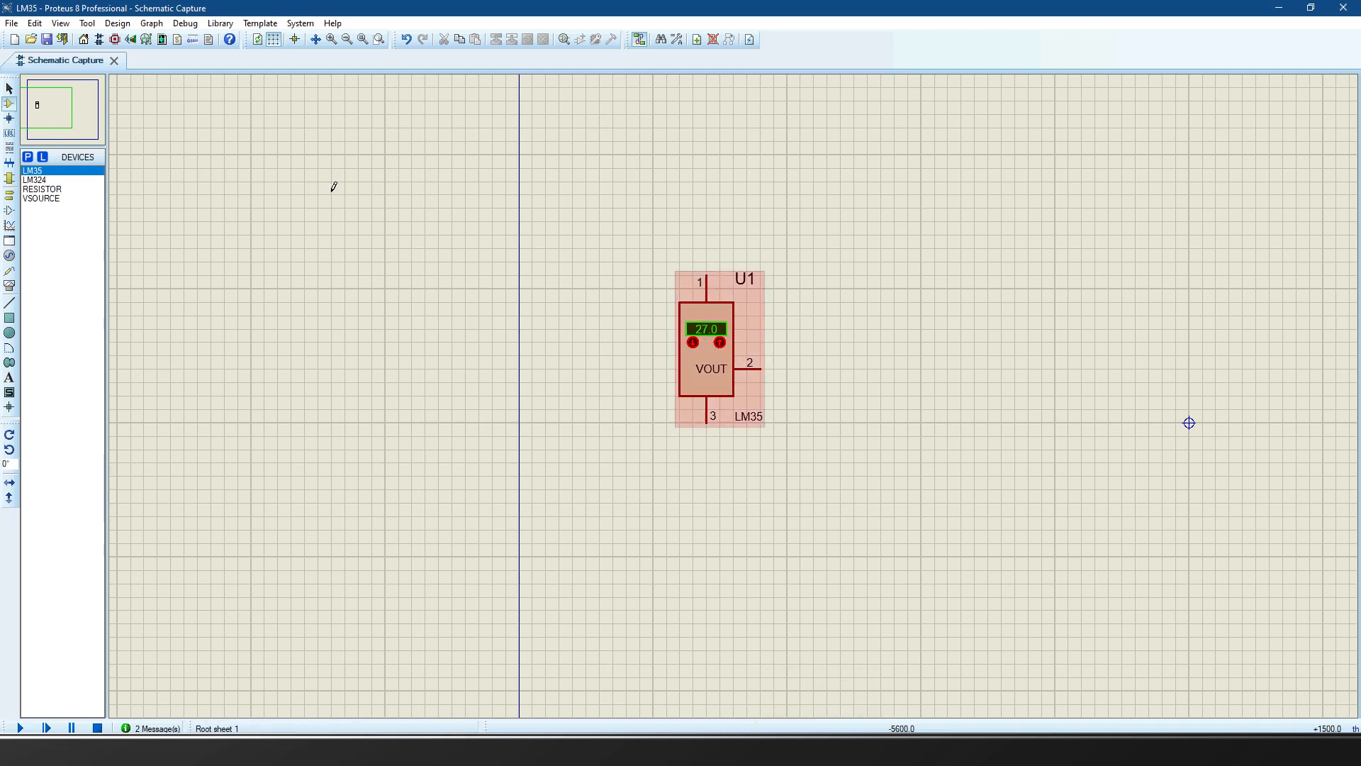
click(42, 199)
click(572, 342)
click(573, 353)
click(573, 318)
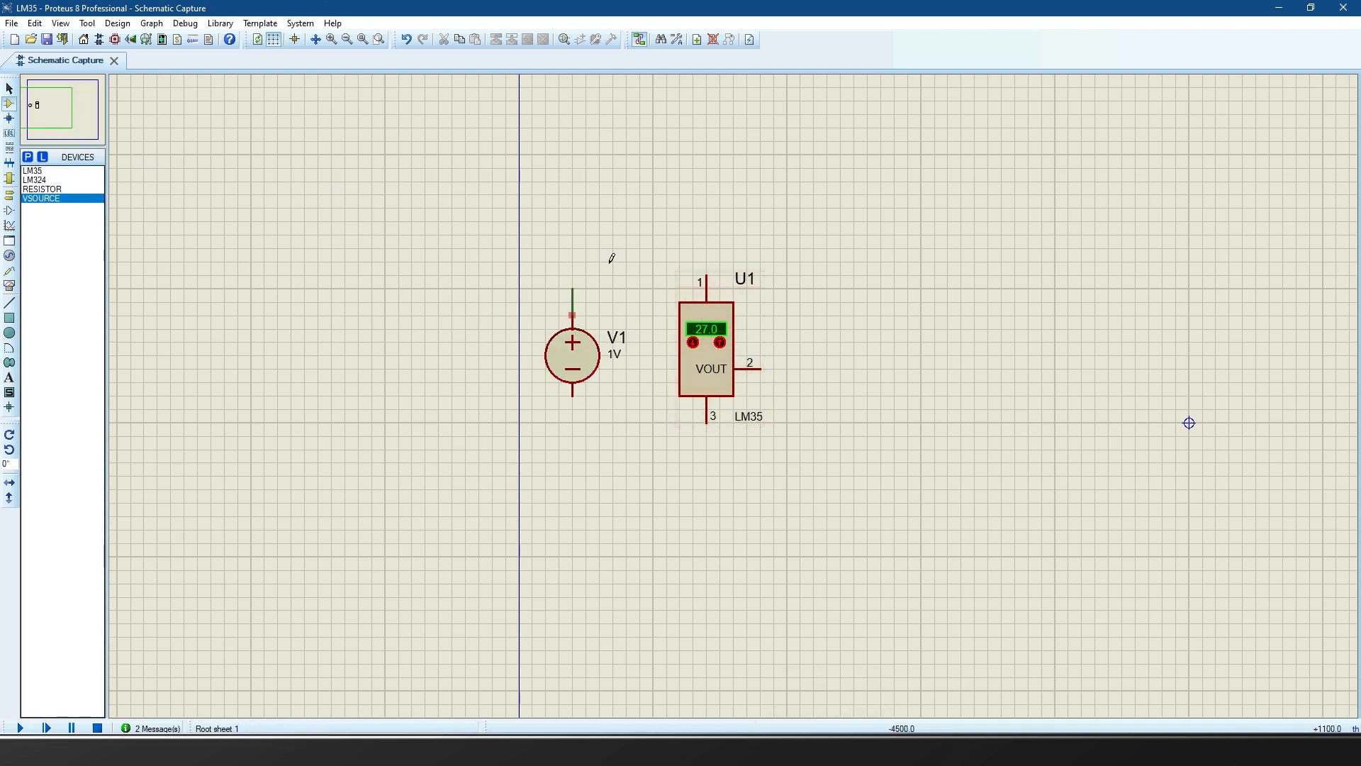
click(716, 278)
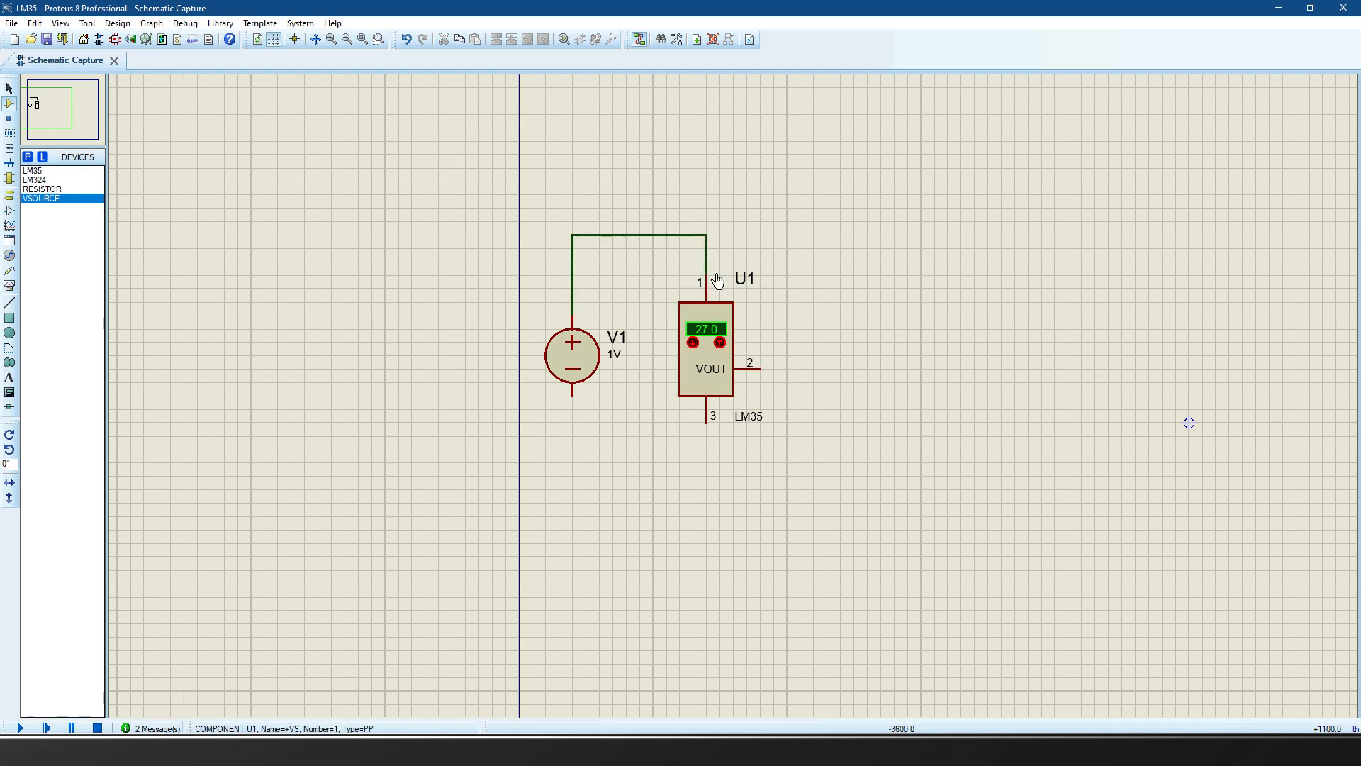
- Set the voltage source V1 to 10V
double_click(572, 354)
click(604, 285)
text(0)
click(816, 269)
- Add ground terminals below V1 and the LM35, connecting them to V1's negative terminal and LM35 pin 3
scroll(833, 415, down, 1)
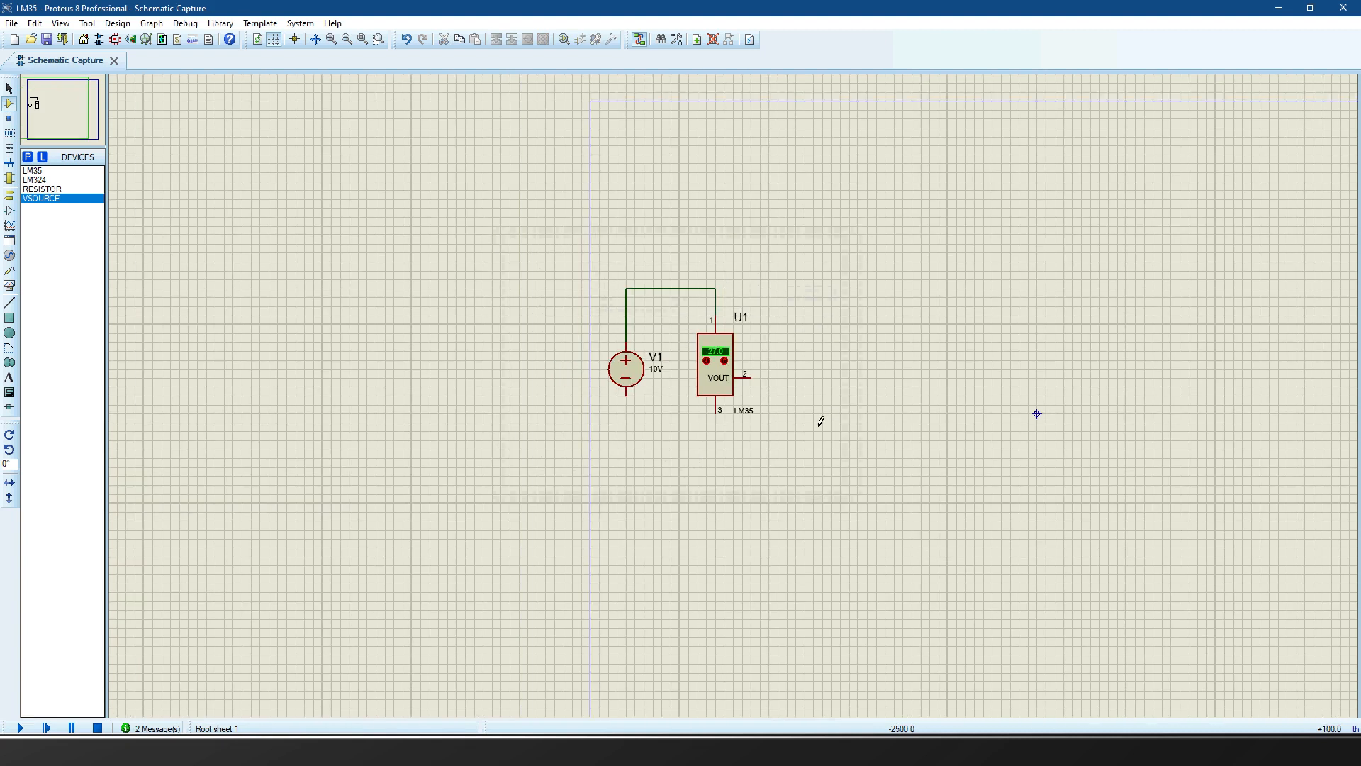
click(9, 195)
click(39, 216)
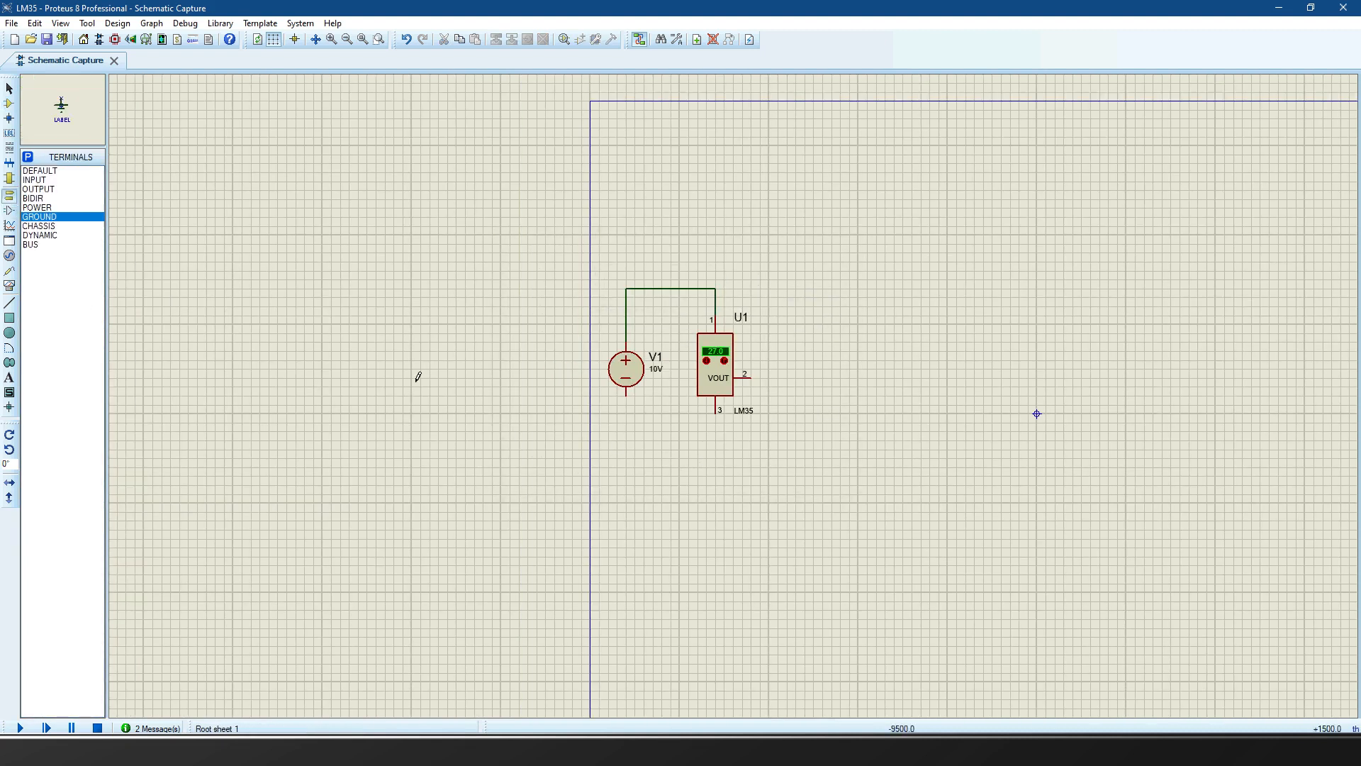
click(622, 430)
click(629, 427)
click(636, 399)
scroll(638, 403, up, 1)
click(663, 383)
click(652, 369)
click(653, 354)
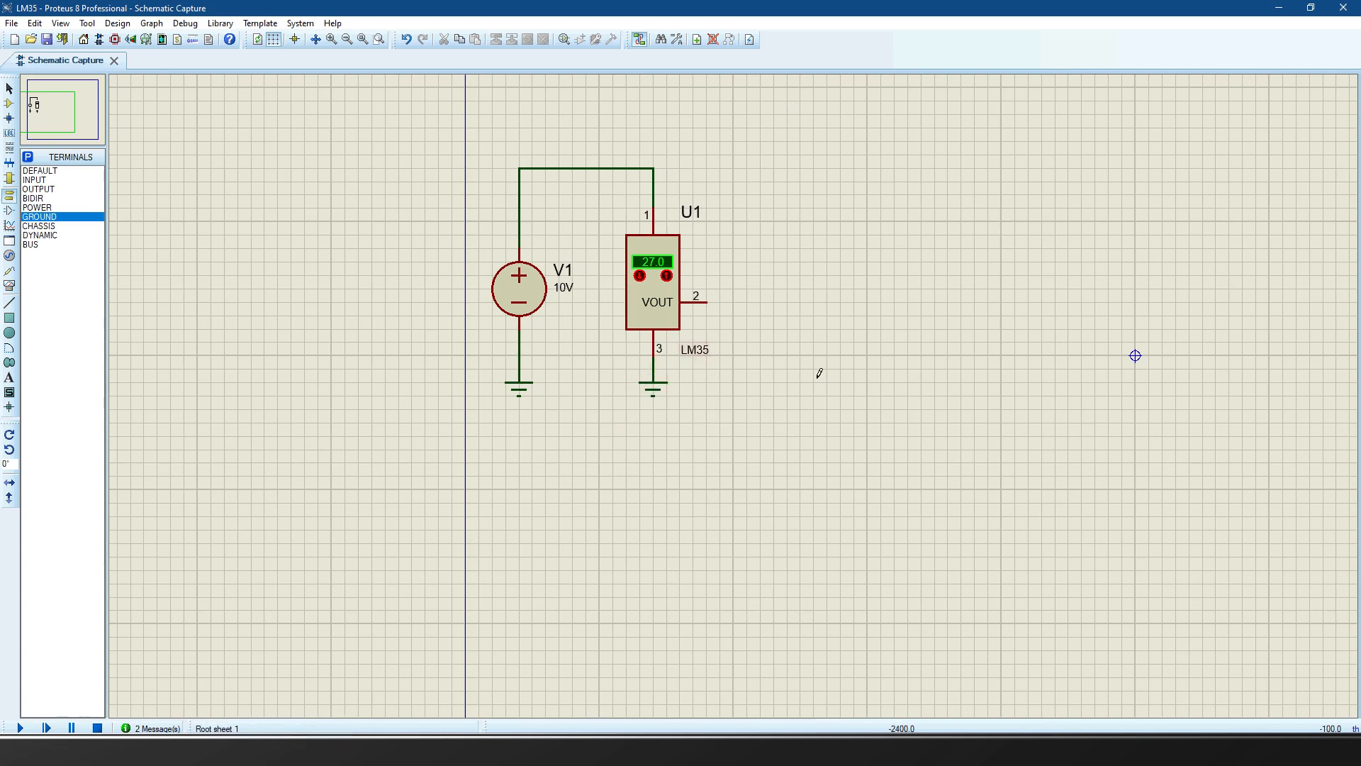
- Place a DC voltmeter to the lower right of the LM35 and wire its positive terminal to VOUT pin 2
scroll(822, 368, down, 2)
scroll(742, 404, up, 2)
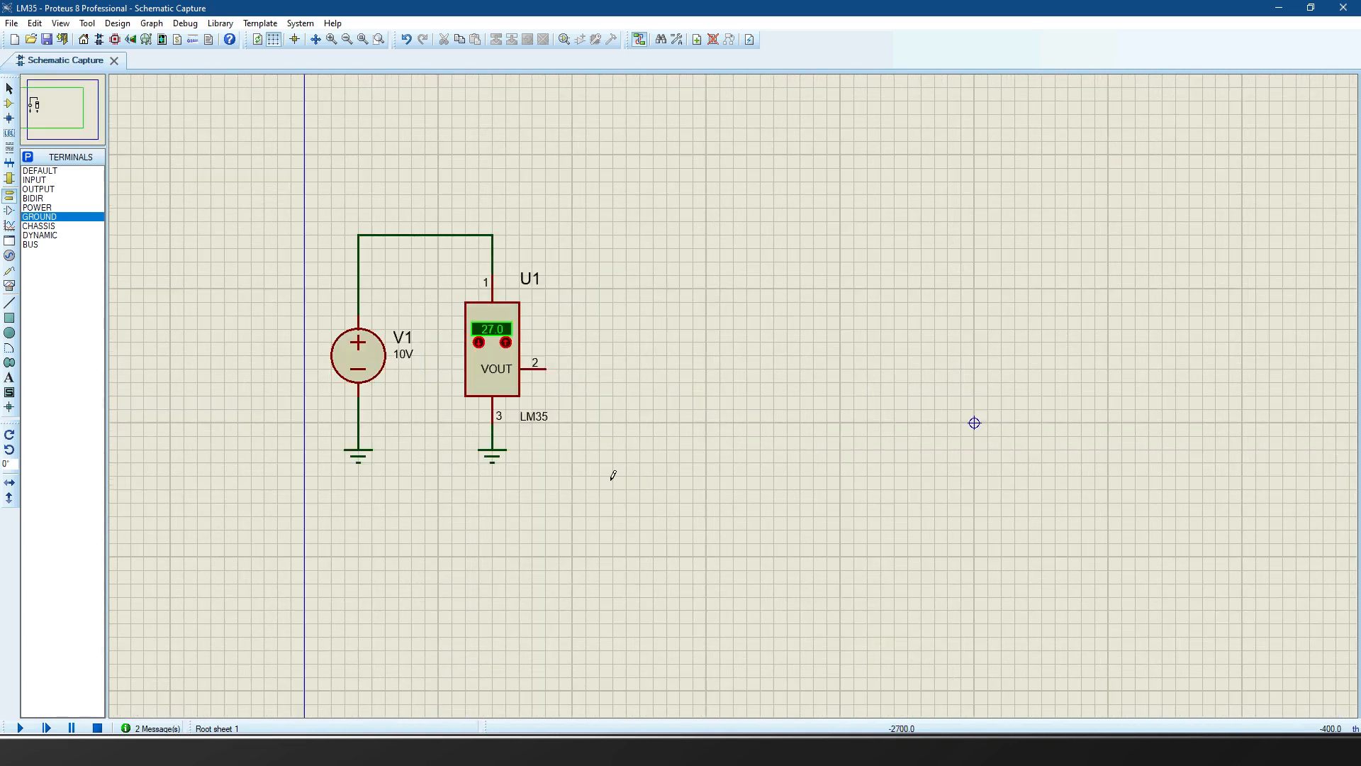
click(9, 286)
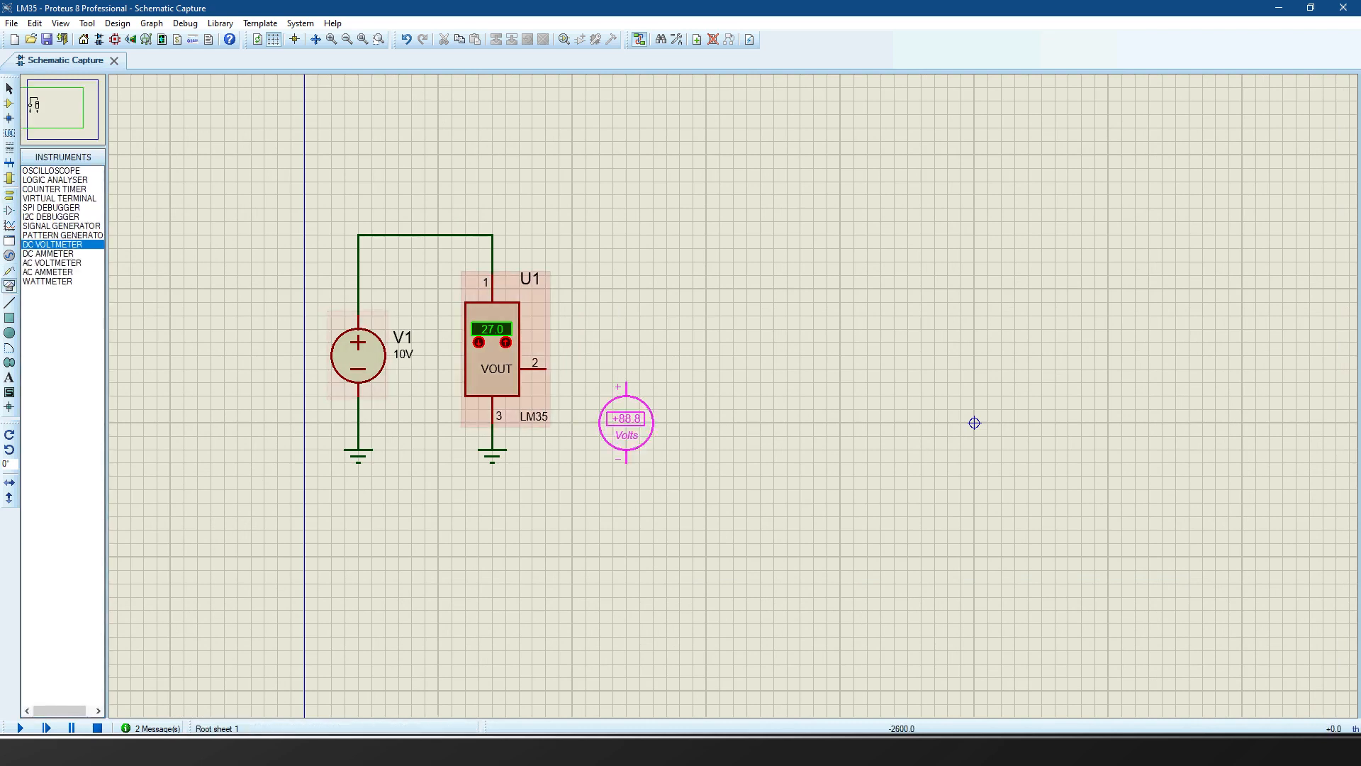
click(692, 435)
click(693, 395)
click(545, 369)
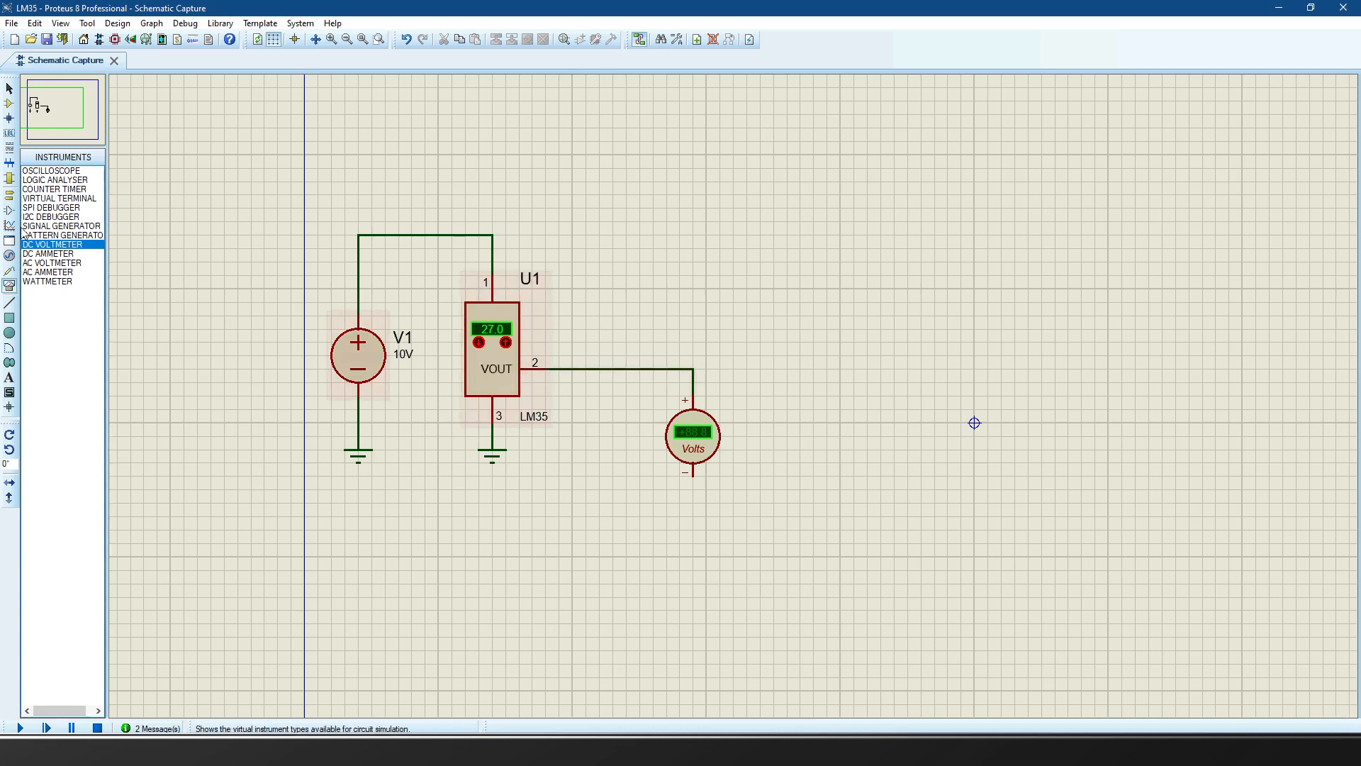
- Place a ground terminal below the voltmeter and connect it to the meter's negative terminal
click(9, 196)
click(698, 516)
click(693, 503)
click(693, 477)
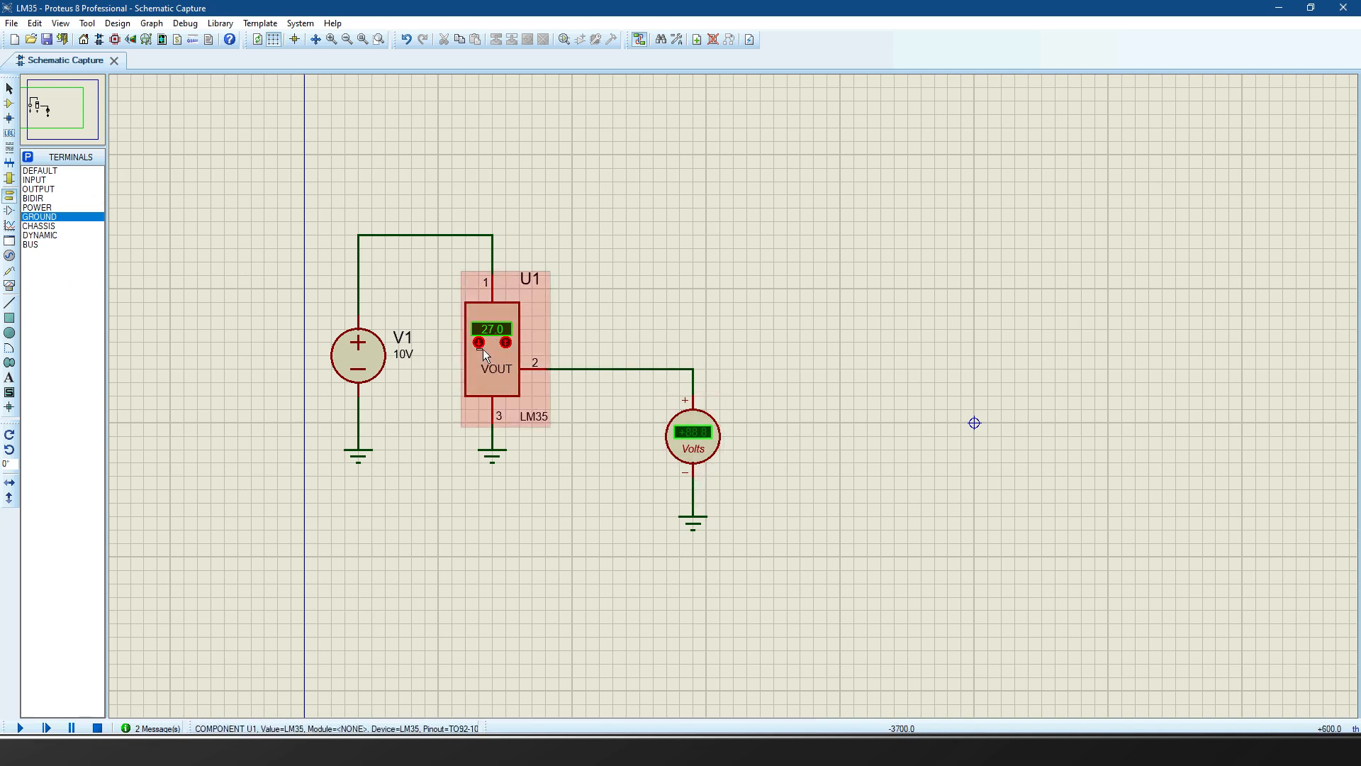
- Run the simulation, raise the LM35's temperature to 100.0 while watching the voltmeter, and stop the simulation
click(22, 728)
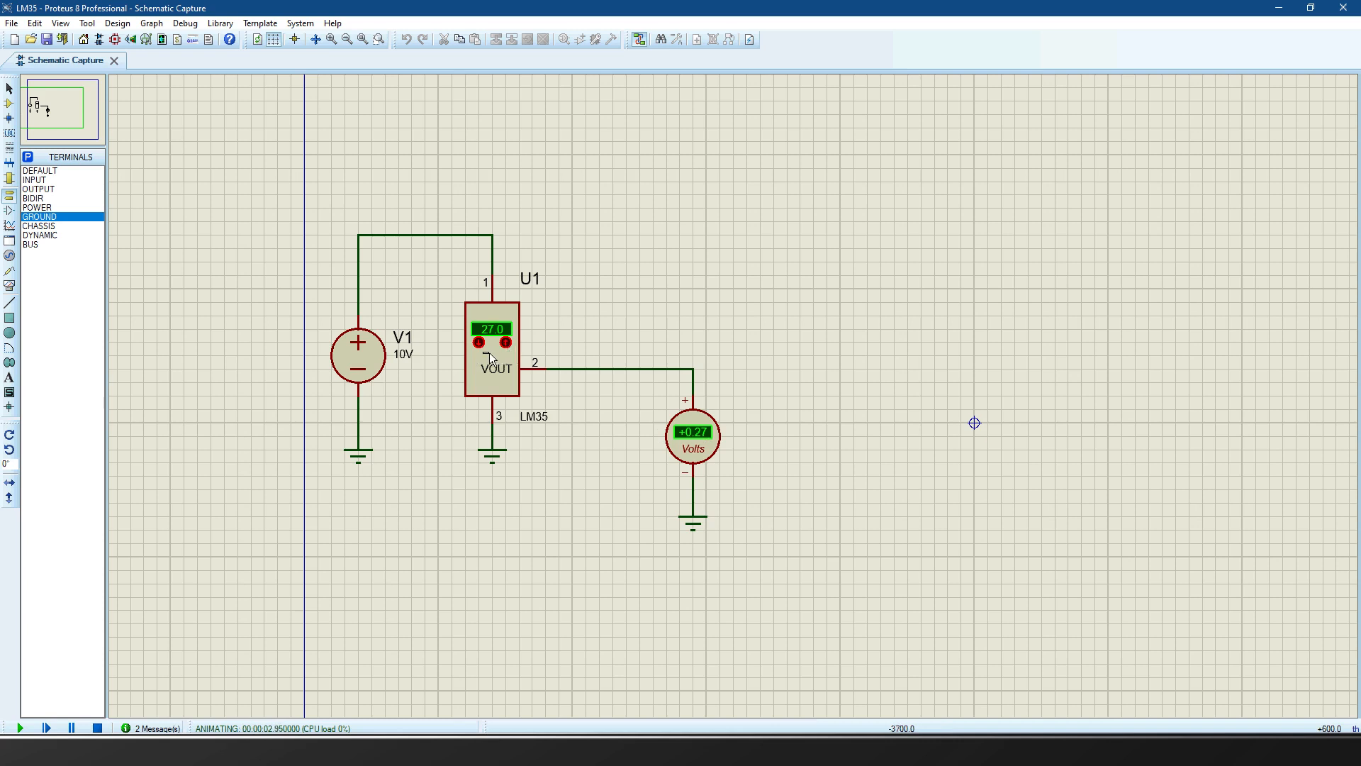
scroll(491, 353, down, 3)
click(508, 344)
click(508, 344)
scroll(516, 350, up, 20)
scroll(519, 350, up, 20)
scroll(519, 350, up, 9)
scroll(519, 350, up, 1)
click(97, 728)
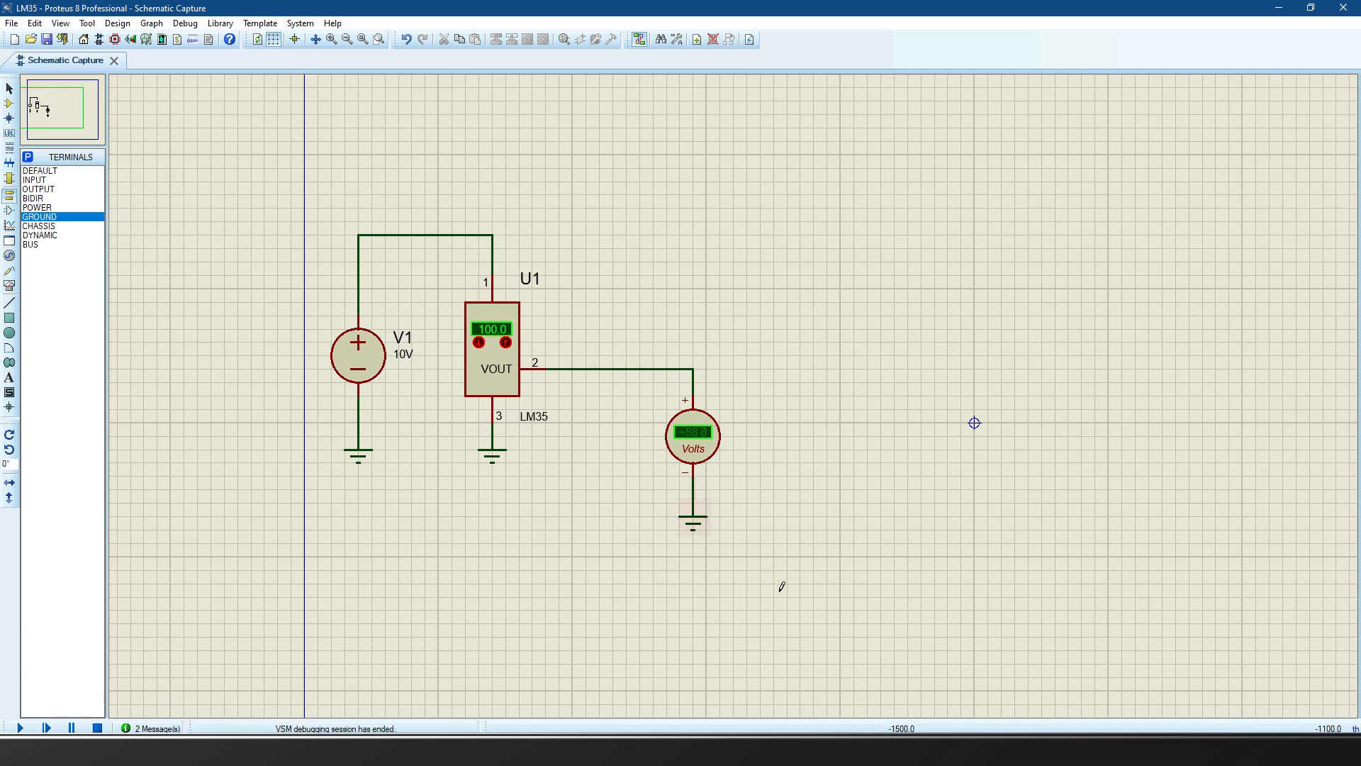
- Delete the wire between the LM35's VOUT pin and the voltmeter
drag(760, 583, 640, 302)
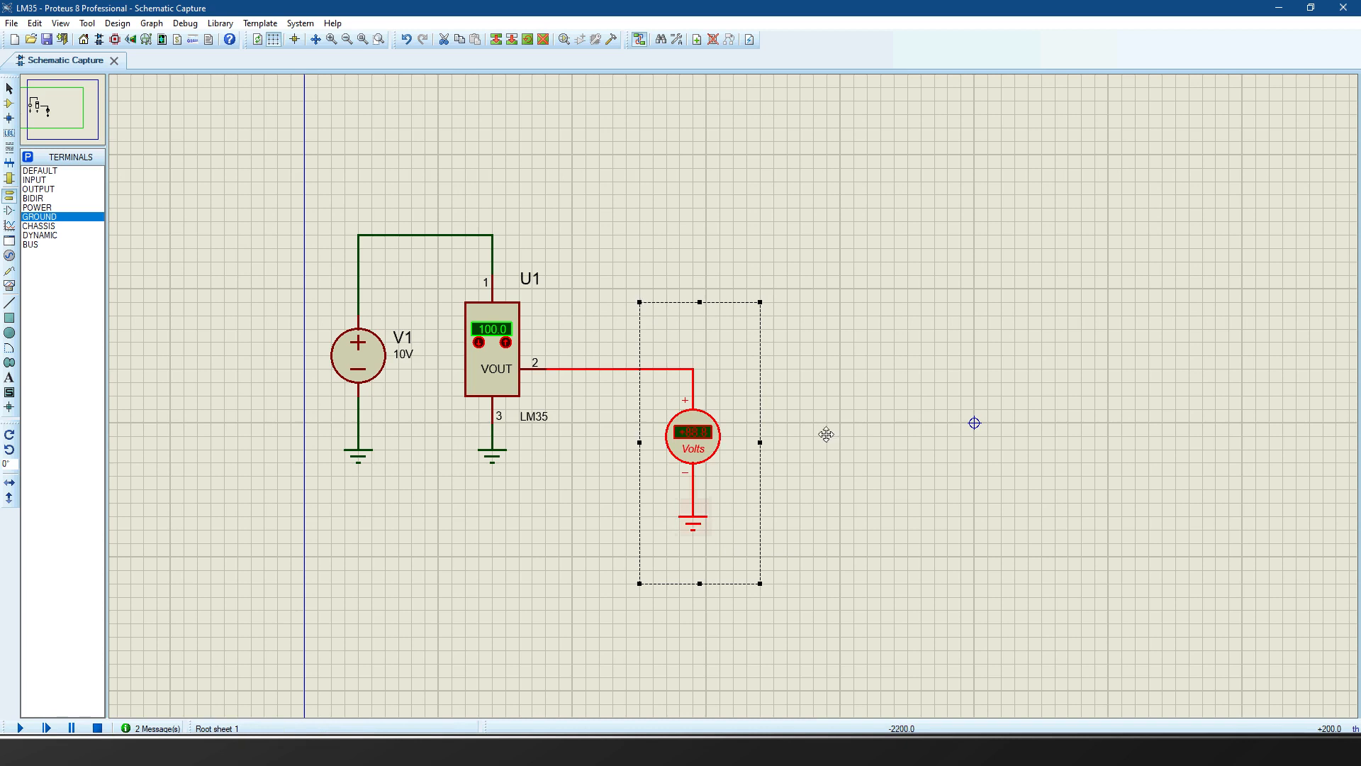
click(825, 426)
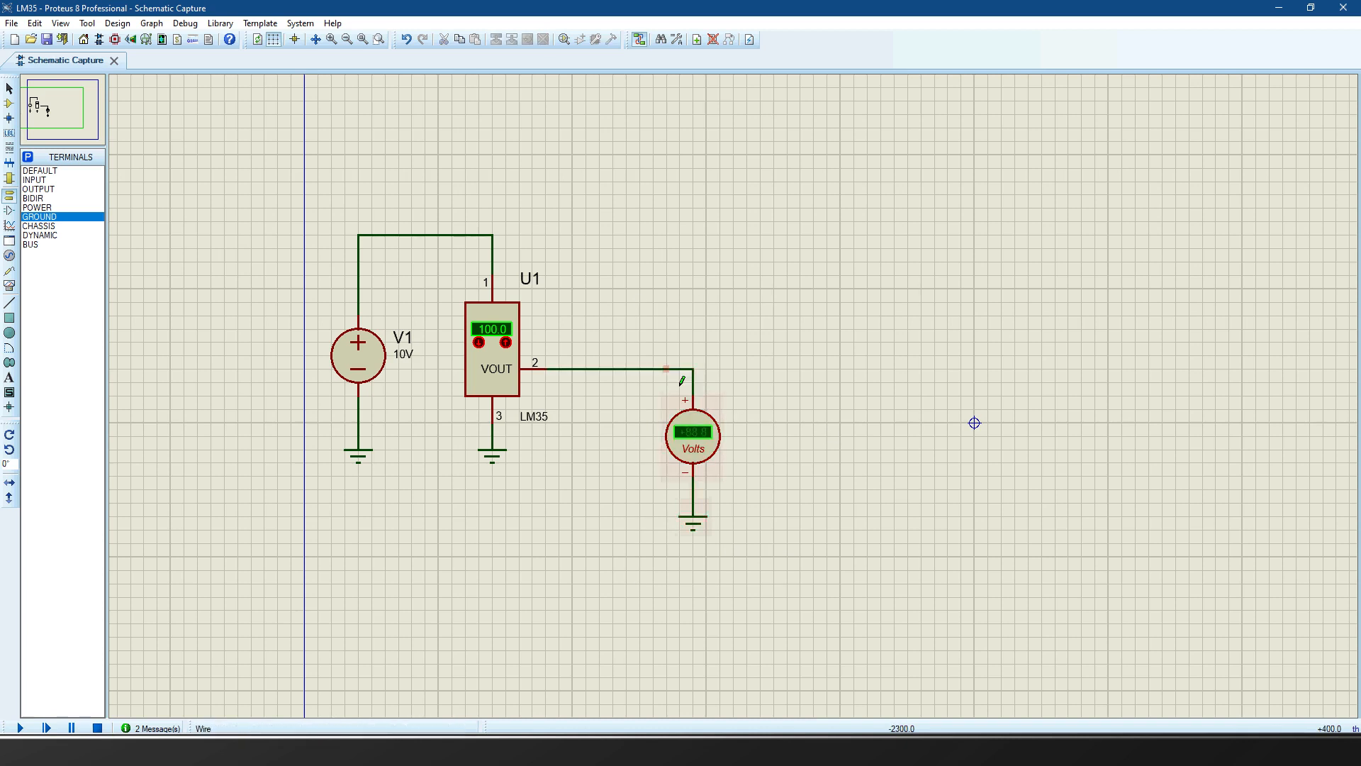
right_click(682, 381)
click(709, 406)
- Move the voltmeter together with its ground to the free area below V1 and the LM35
scroll(735, 397, down, 1)
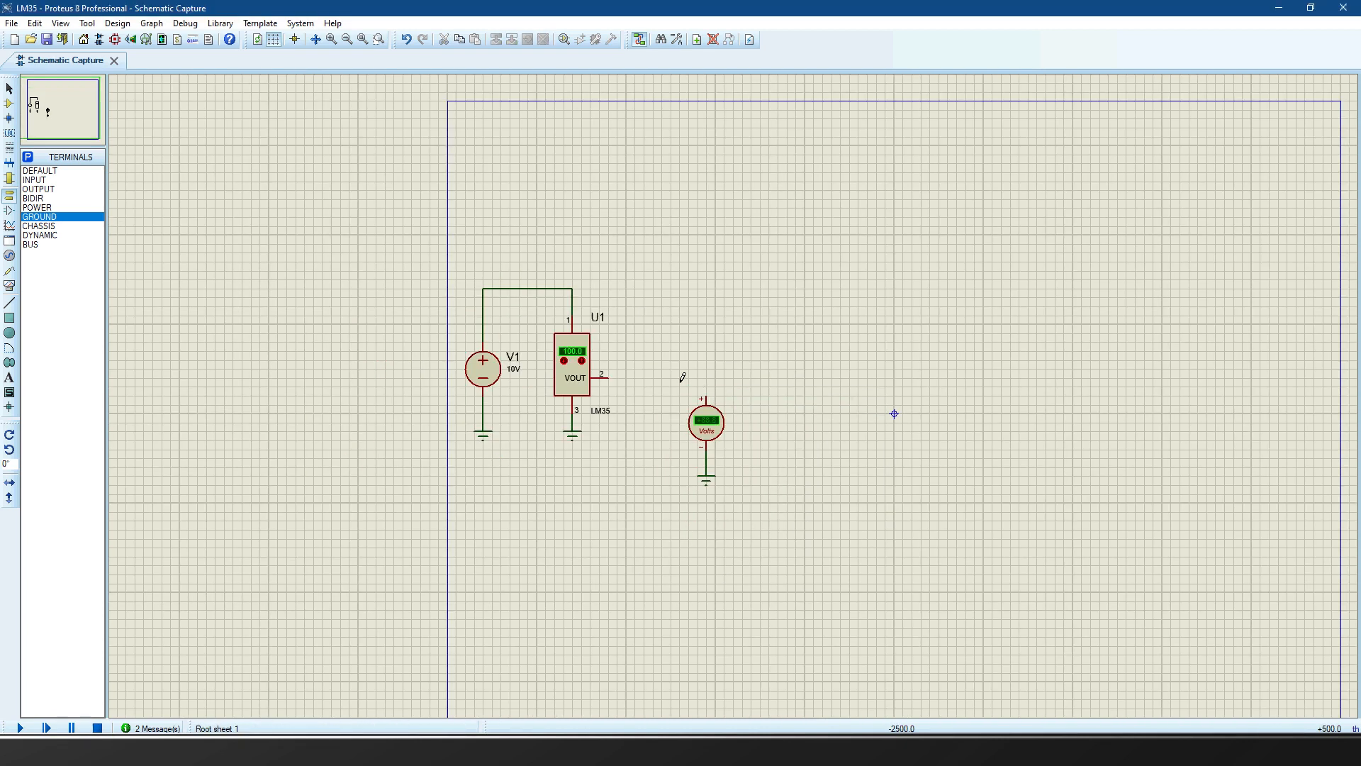
drag(767, 550, 765, 549)
drag(750, 525, 572, 623)
click(717, 432)
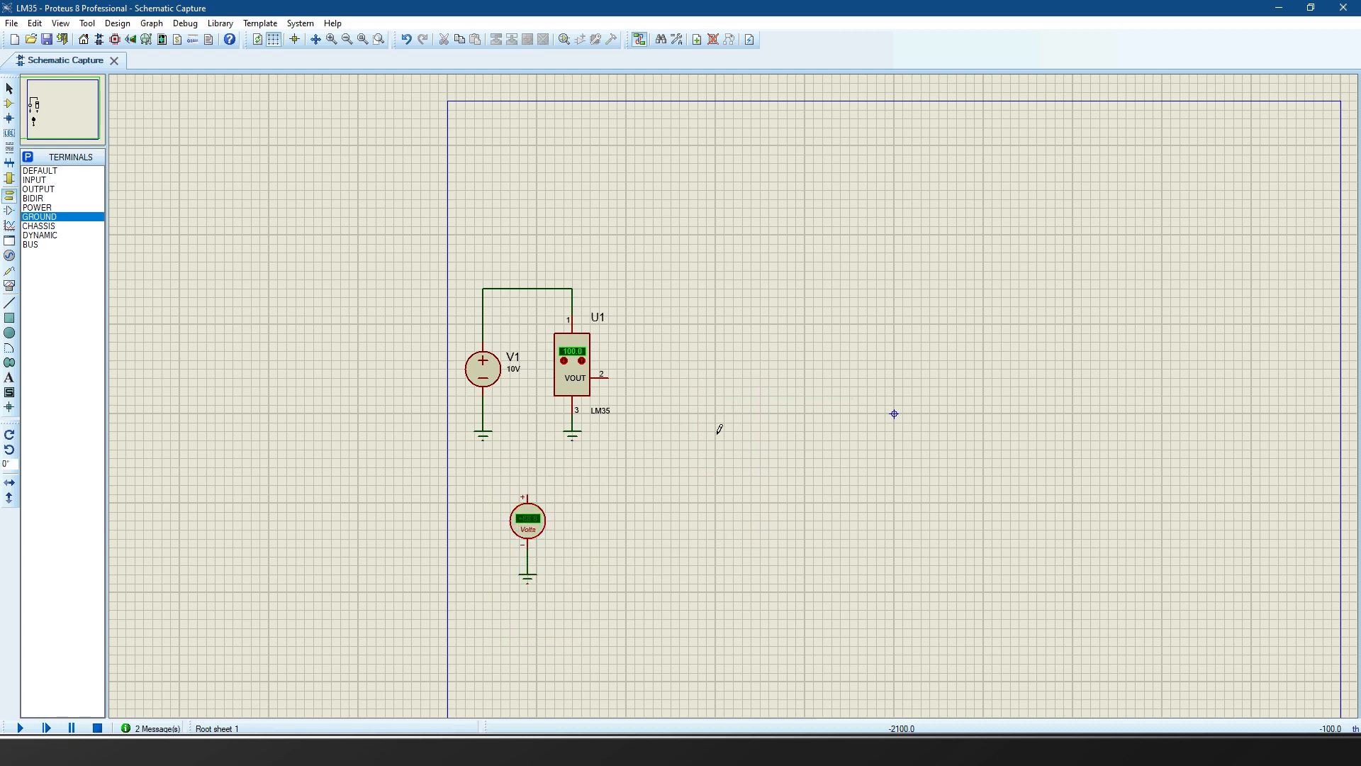
scroll(731, 405, up, 1)
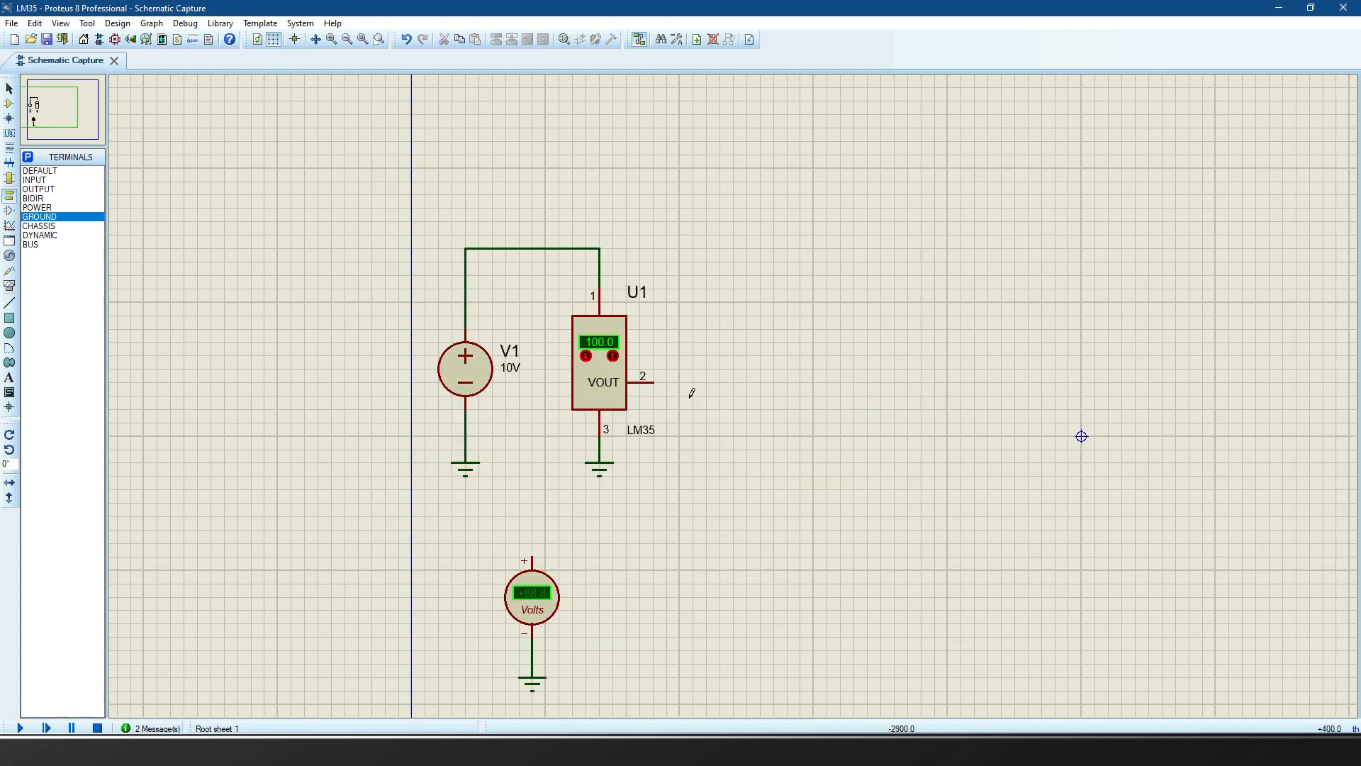
- Pick the LM324 operational amplifier from the OPAMP library and place it to the right of the LM35
click(653, 383)
right_click(746, 395)
click(9, 103)
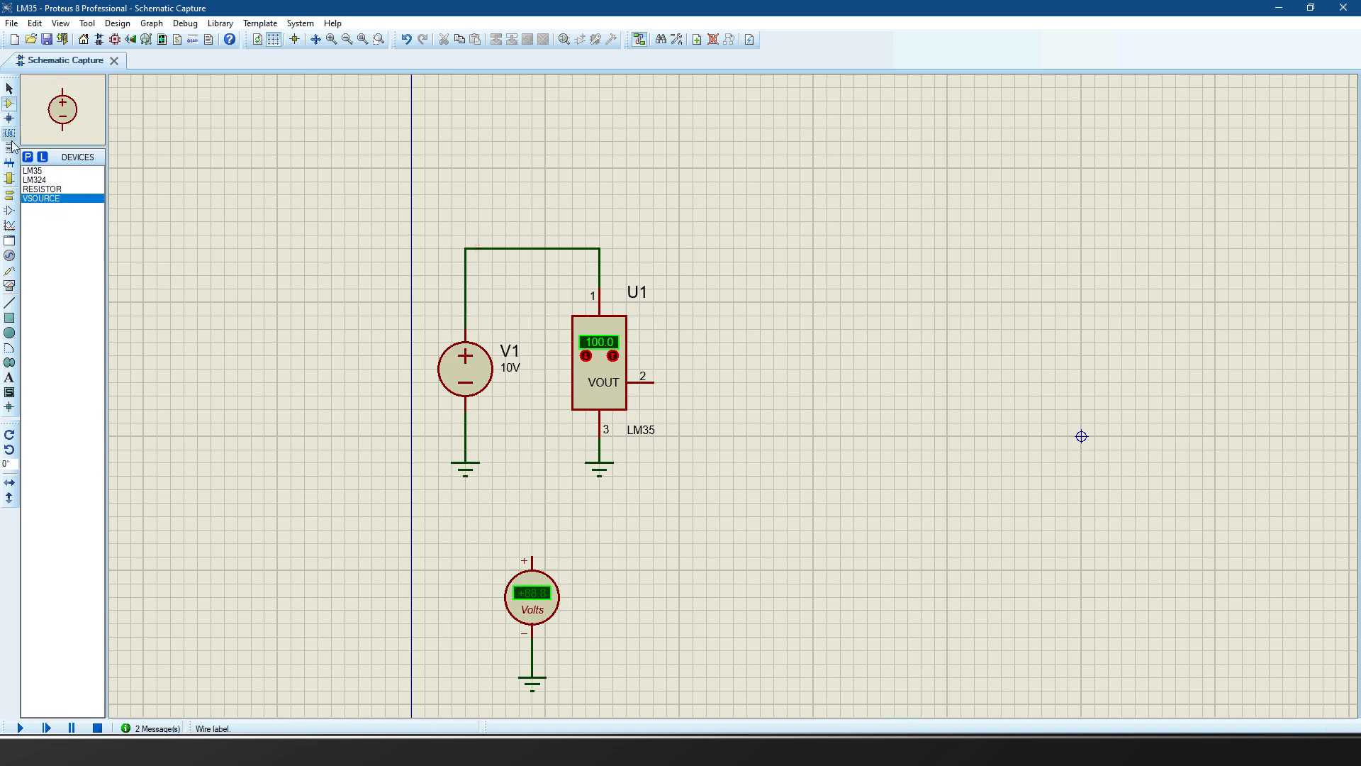
click(27, 158)
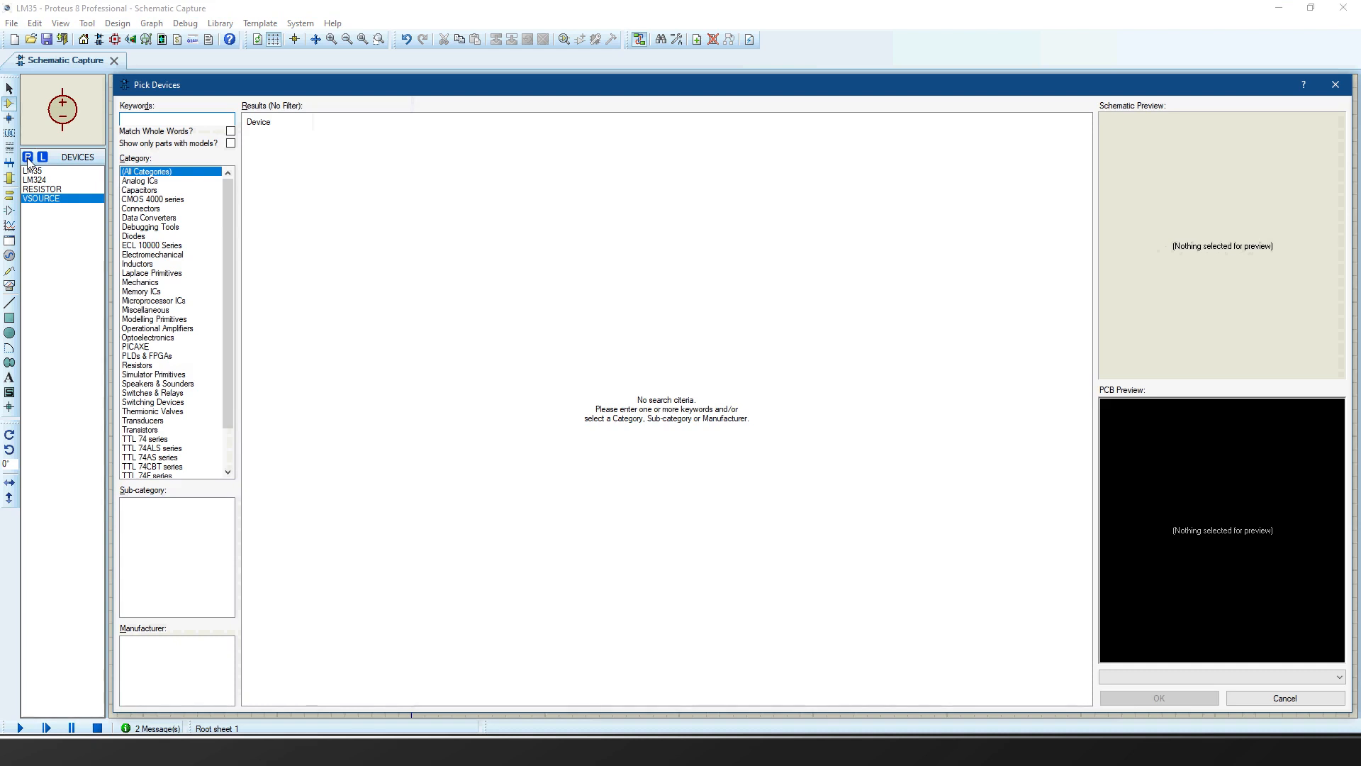
text(lm324)
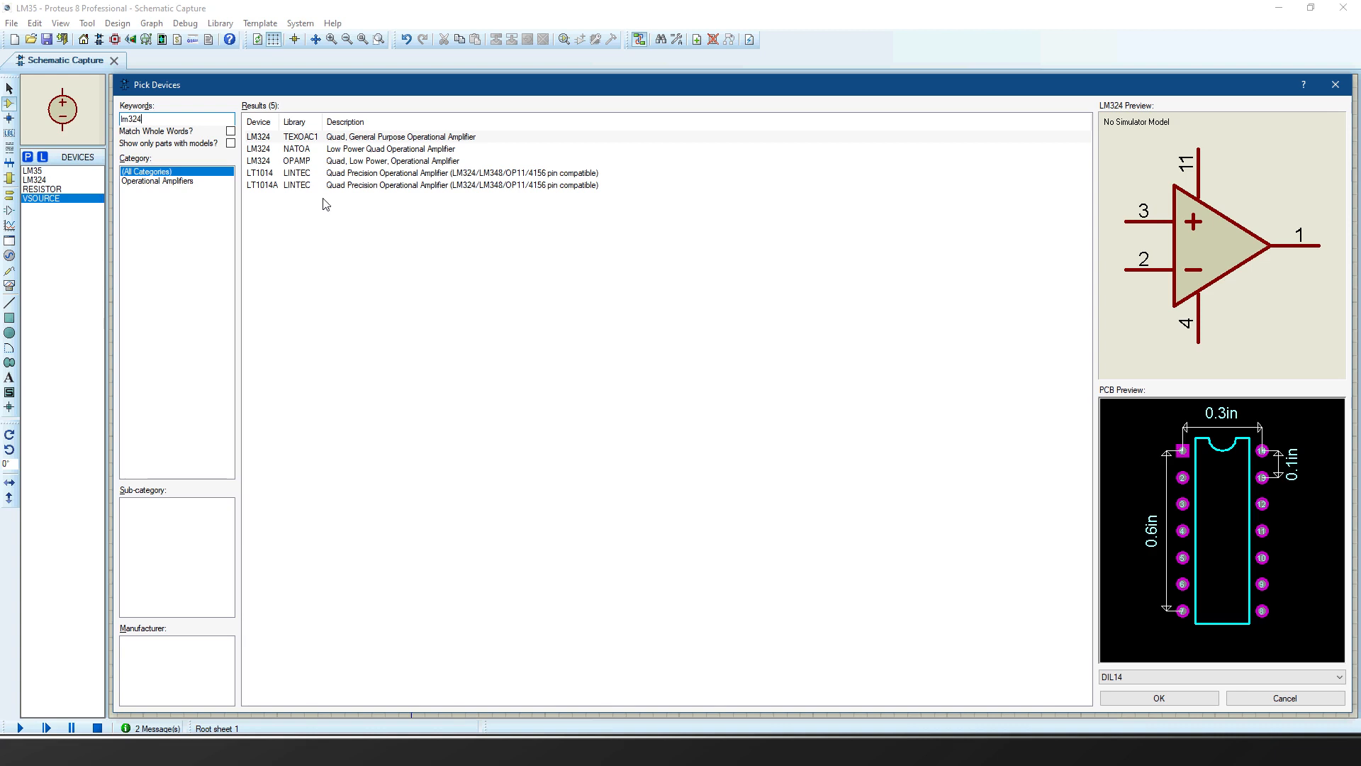
click(302, 162)
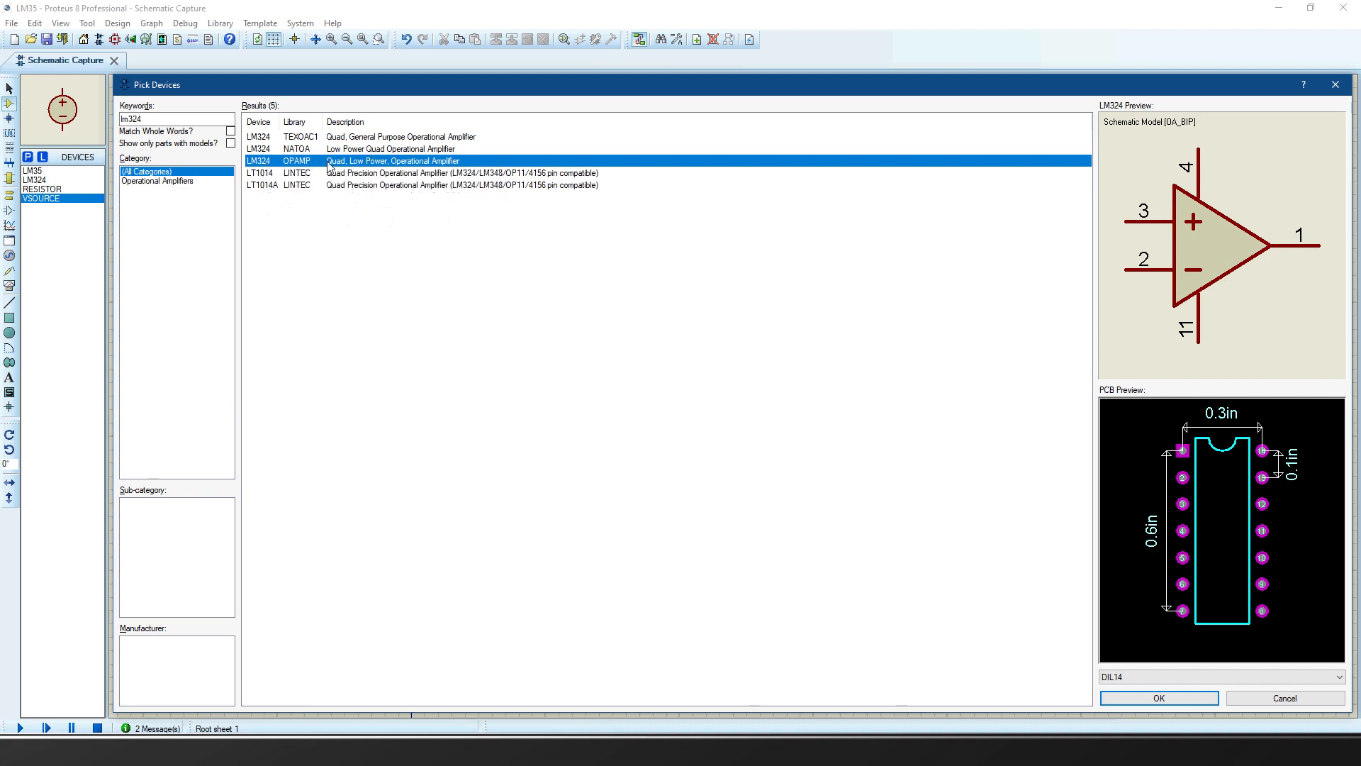
click(1158, 698)
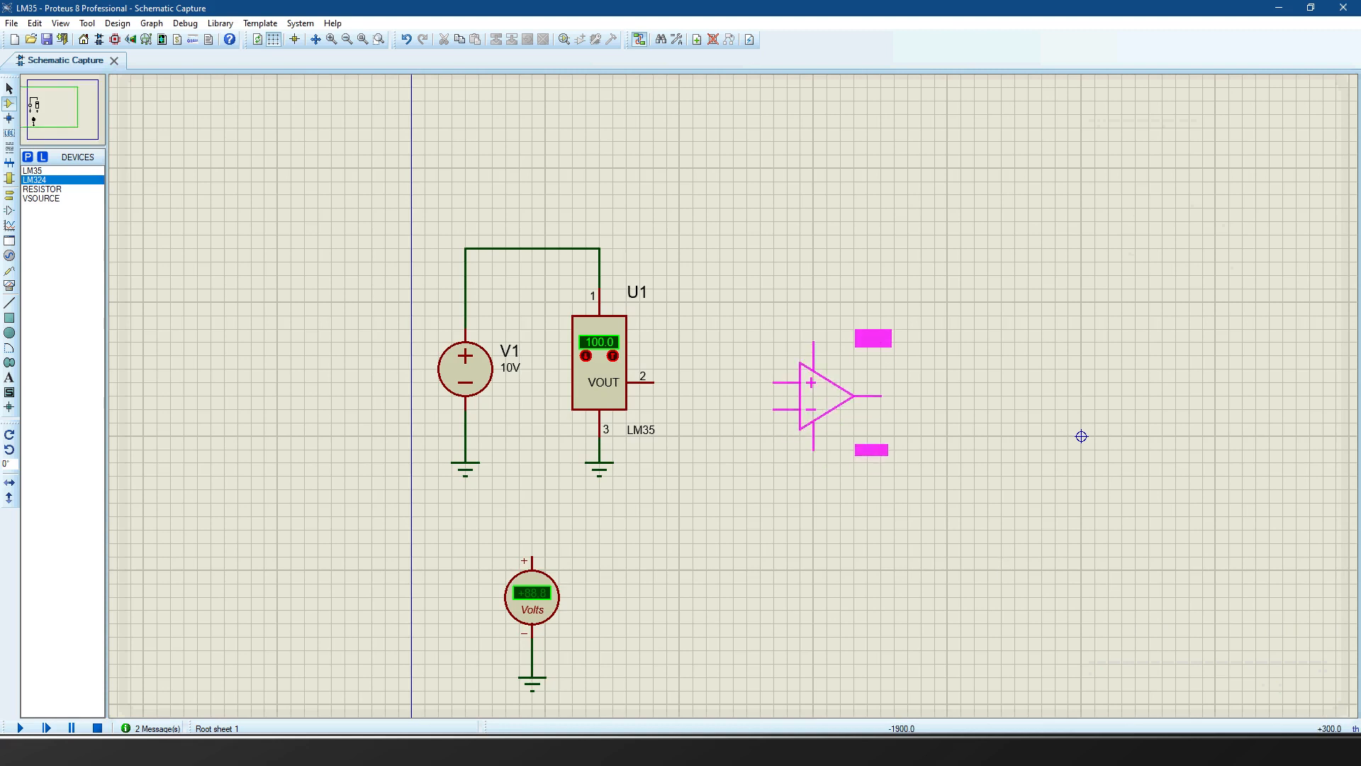
click(854, 396)
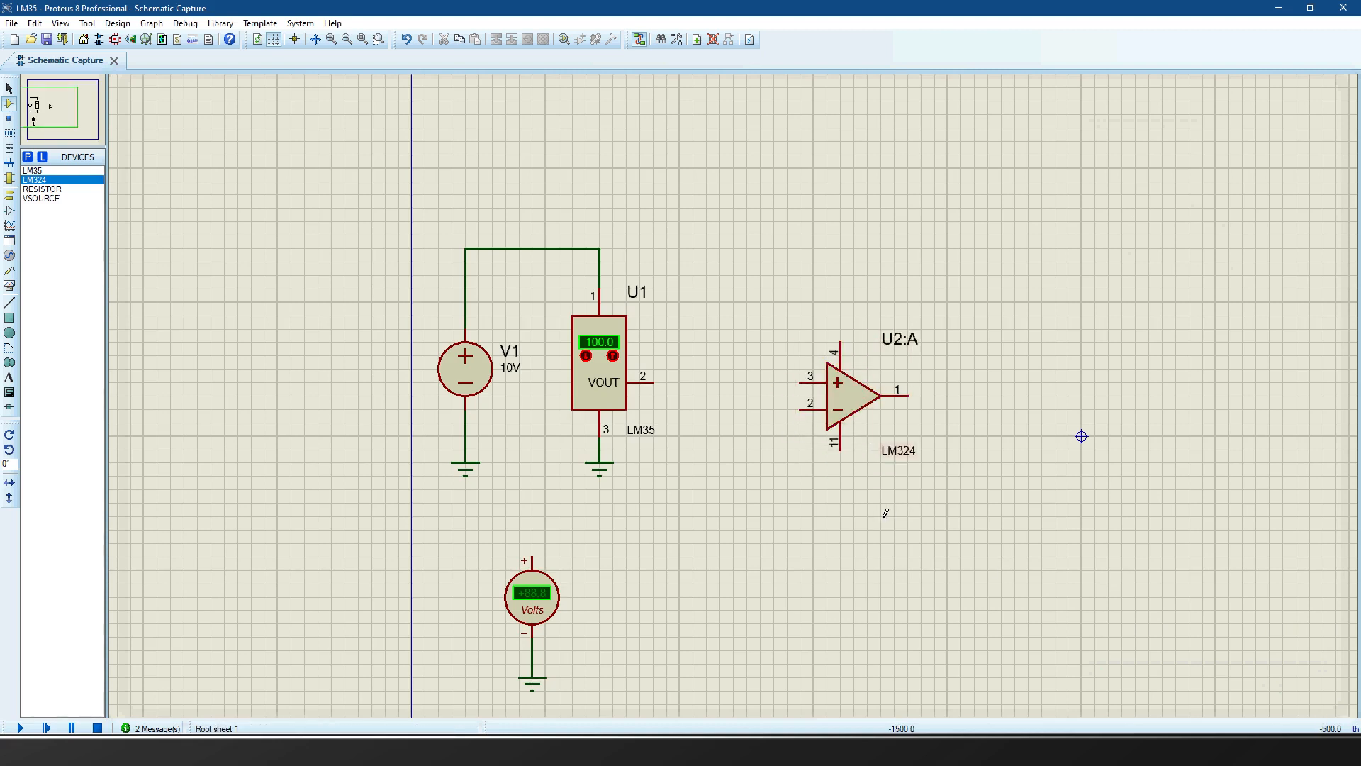
- Place a horizontal resistor below the op-amp and a second, vertically rotated resistor to its lower left
click(43, 189)
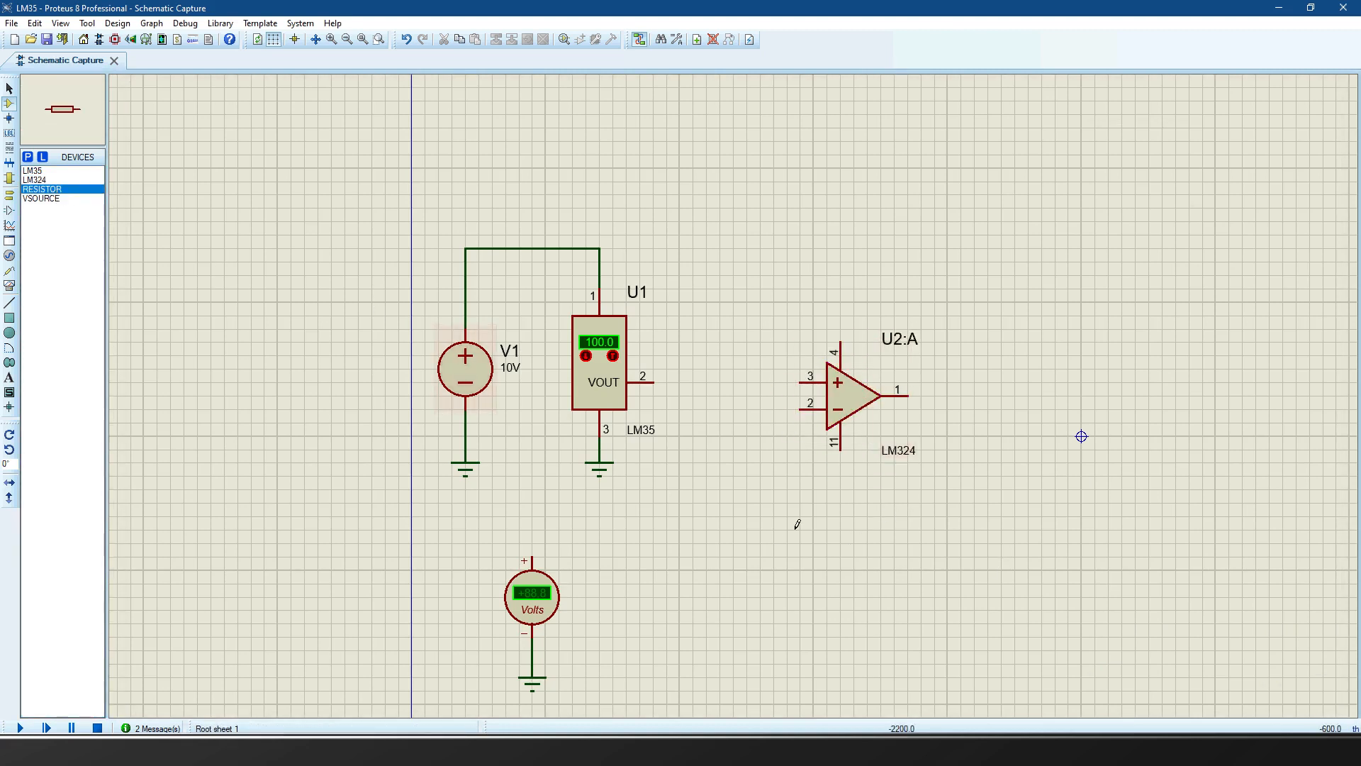
click(860, 516)
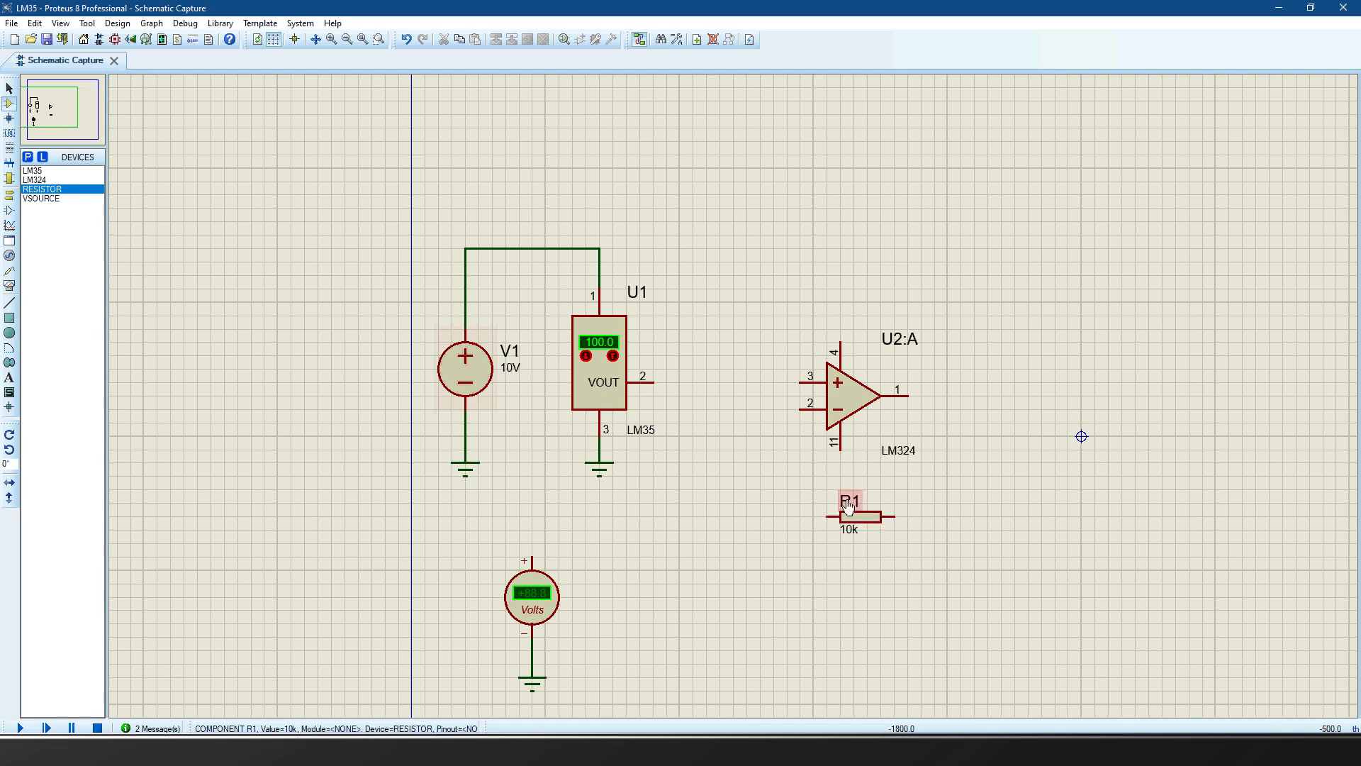
scroll(732, 396, down, 1)
click(766, 516)
click(786, 519)
key(KP_Add)
click(866, 470)
- Wire op-amp pin 4 to the V1 supply line and shift the op-amp slightly upward
click(817, 368)
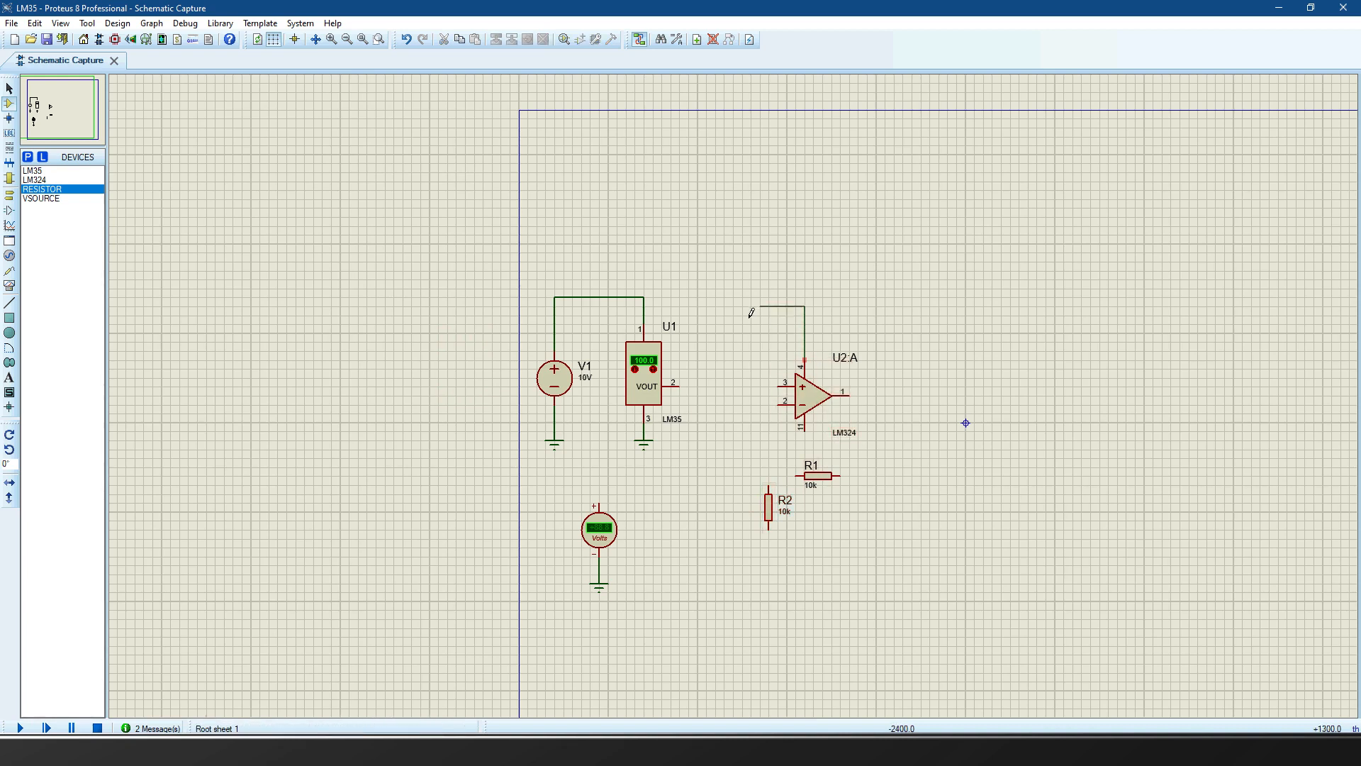
click(667, 314)
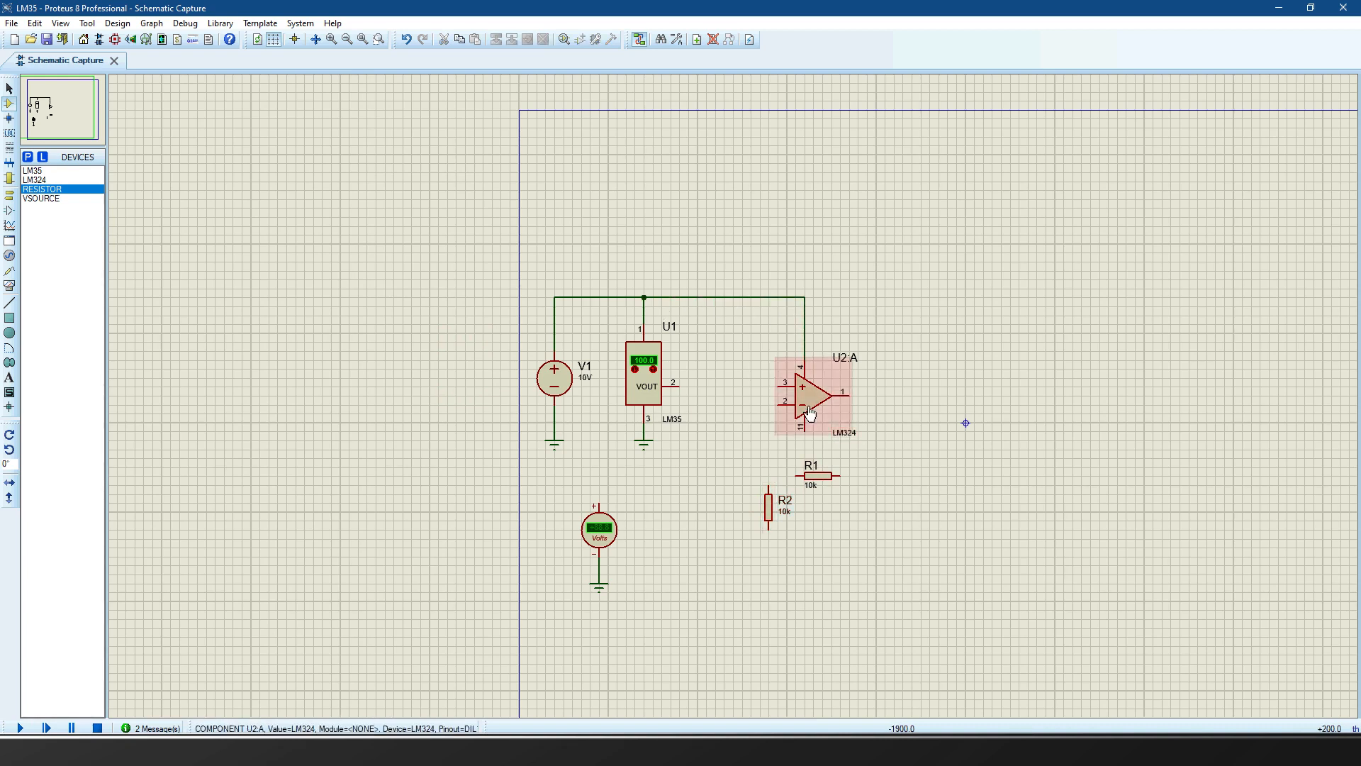
click(822, 394)
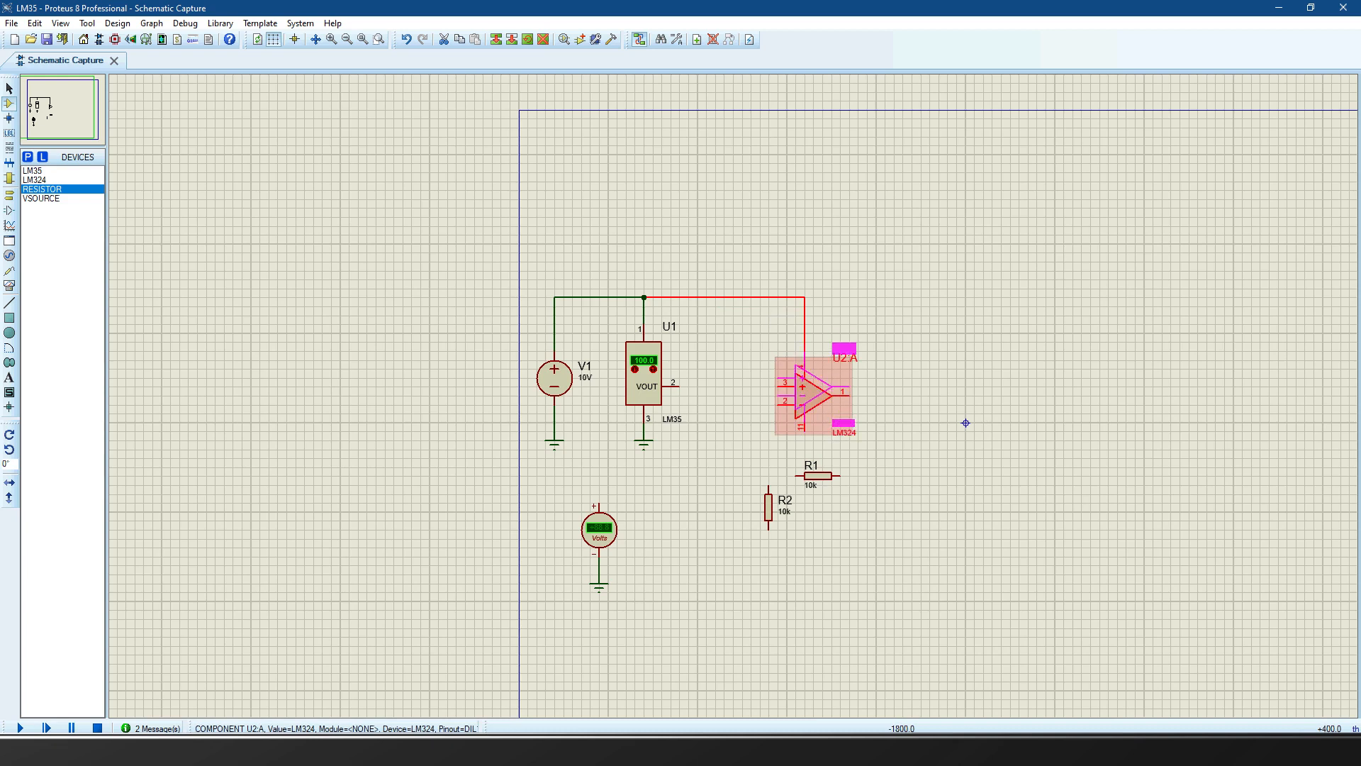
click(807, 445)
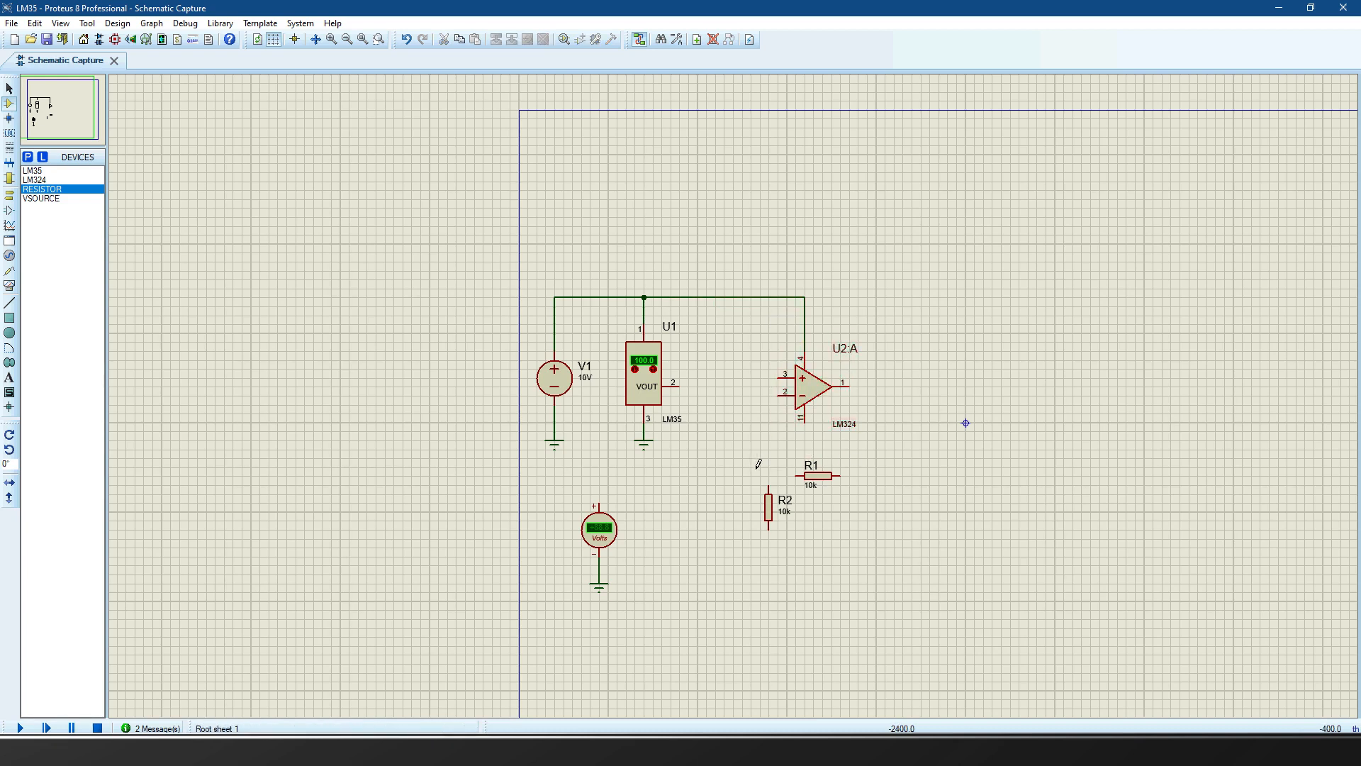
- Connect a ground terminal to pin 11 of the op-amp
click(815, 434)
click(9, 195)
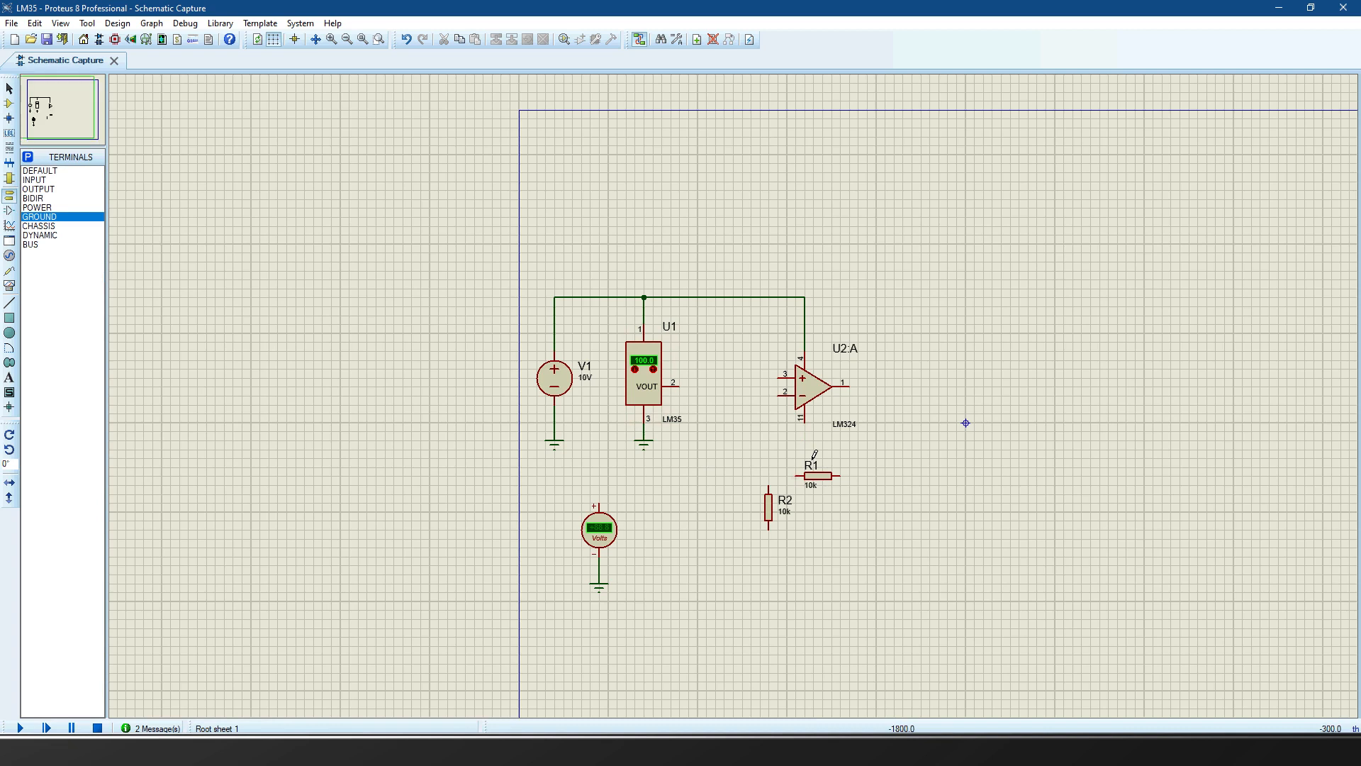
click(814, 440)
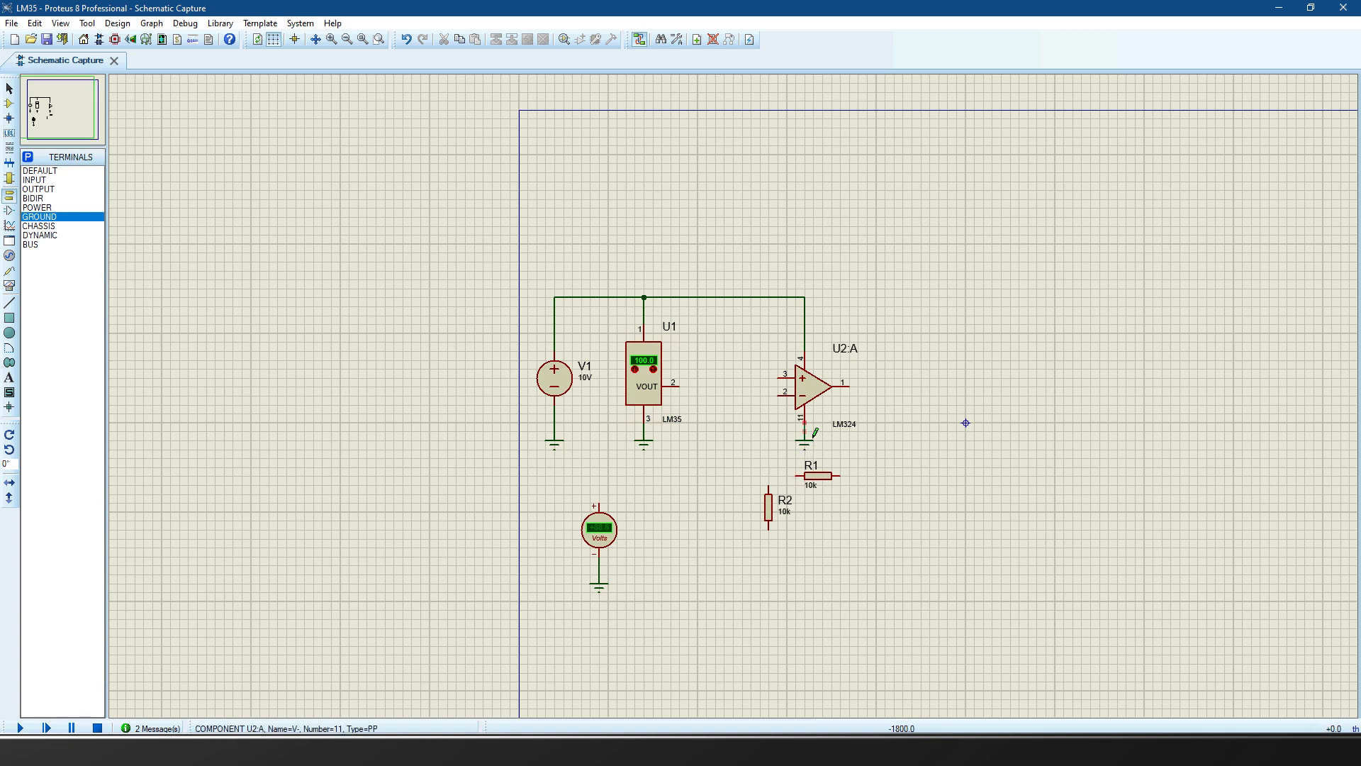
- Move resistor R2 slightly down and to the left, away from R1
drag(733, 477, 799, 571)
mouse_move(780, 556)
mouse_down()
mouse_move(778, 573)
mouse_move(762, 573)
mouse_up()
click(794, 468)
- Wire R1 as the op-amp's feedback resistor, between inverting input pin 2 and output pin 1
click(798, 482)
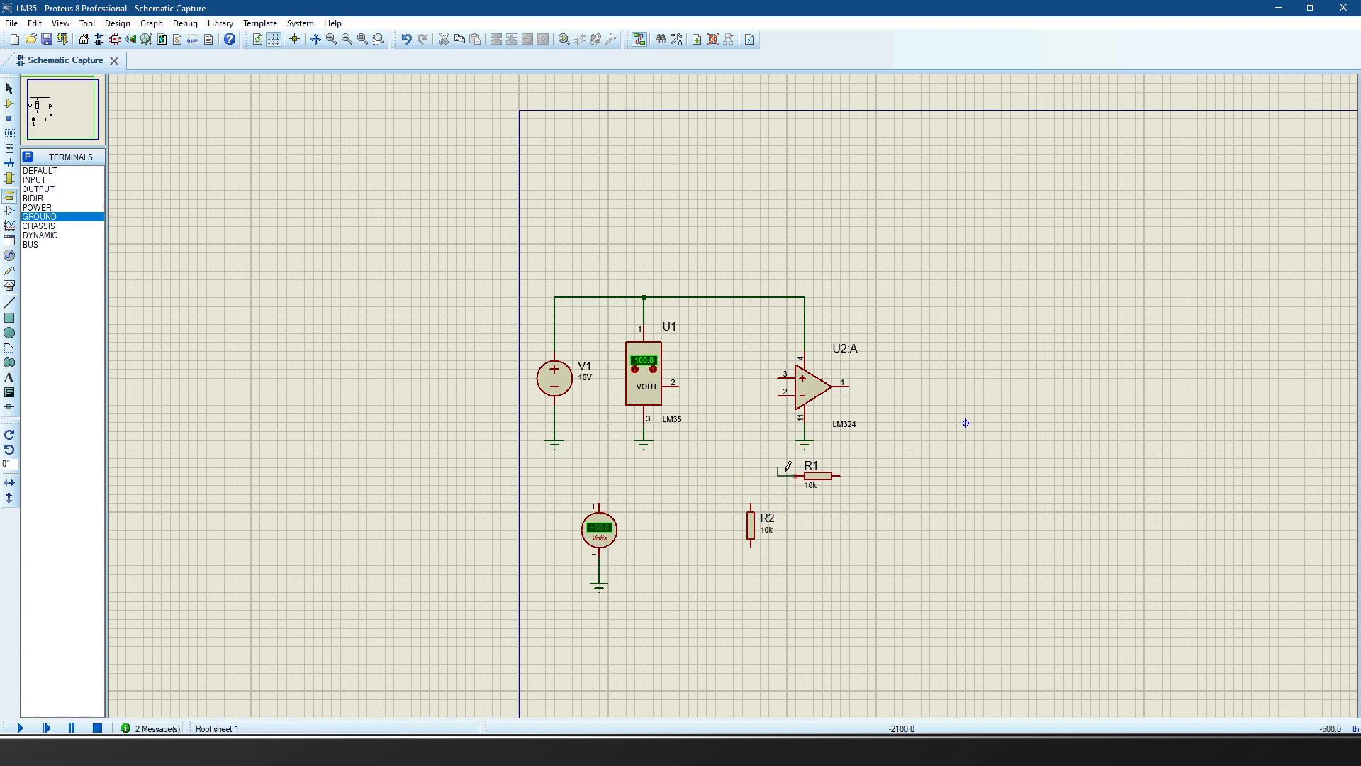
click(787, 401)
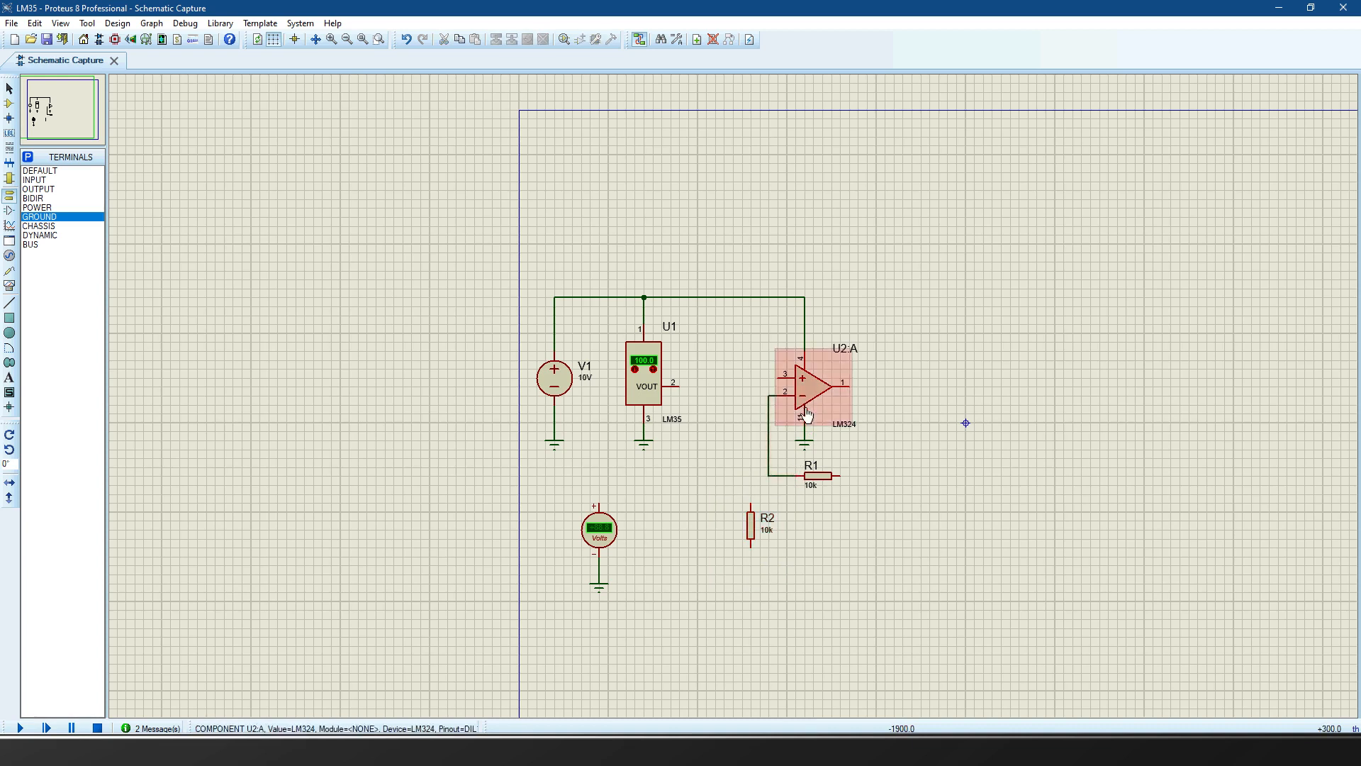
click(840, 476)
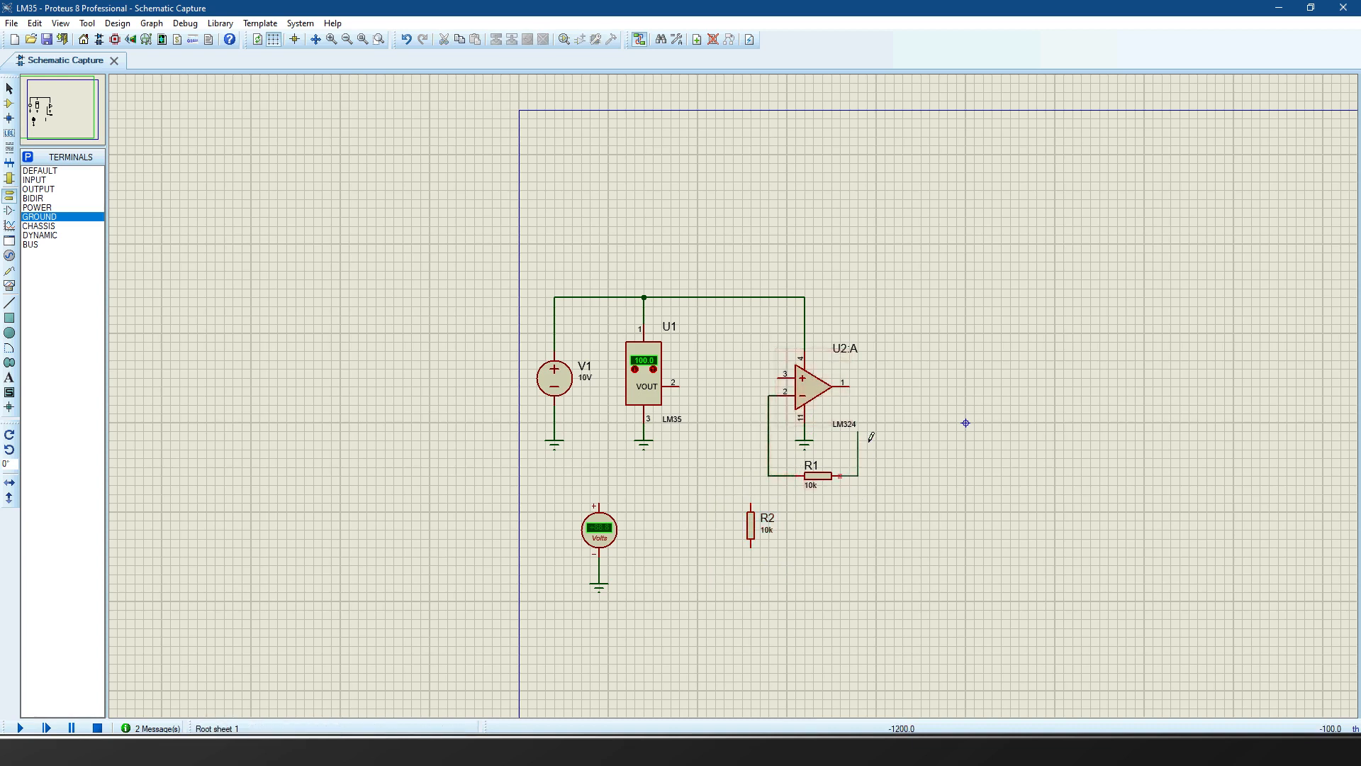
click(850, 385)
- Shift R2 right beneath the pin 2 feedback line, wiring its upper end to the R1 node and its lower end to ground
drag(779, 575, 708, 487)
drag(805, 551, 823, 551)
click(749, 502)
click(772, 503)
click(769, 476)
click(780, 577)
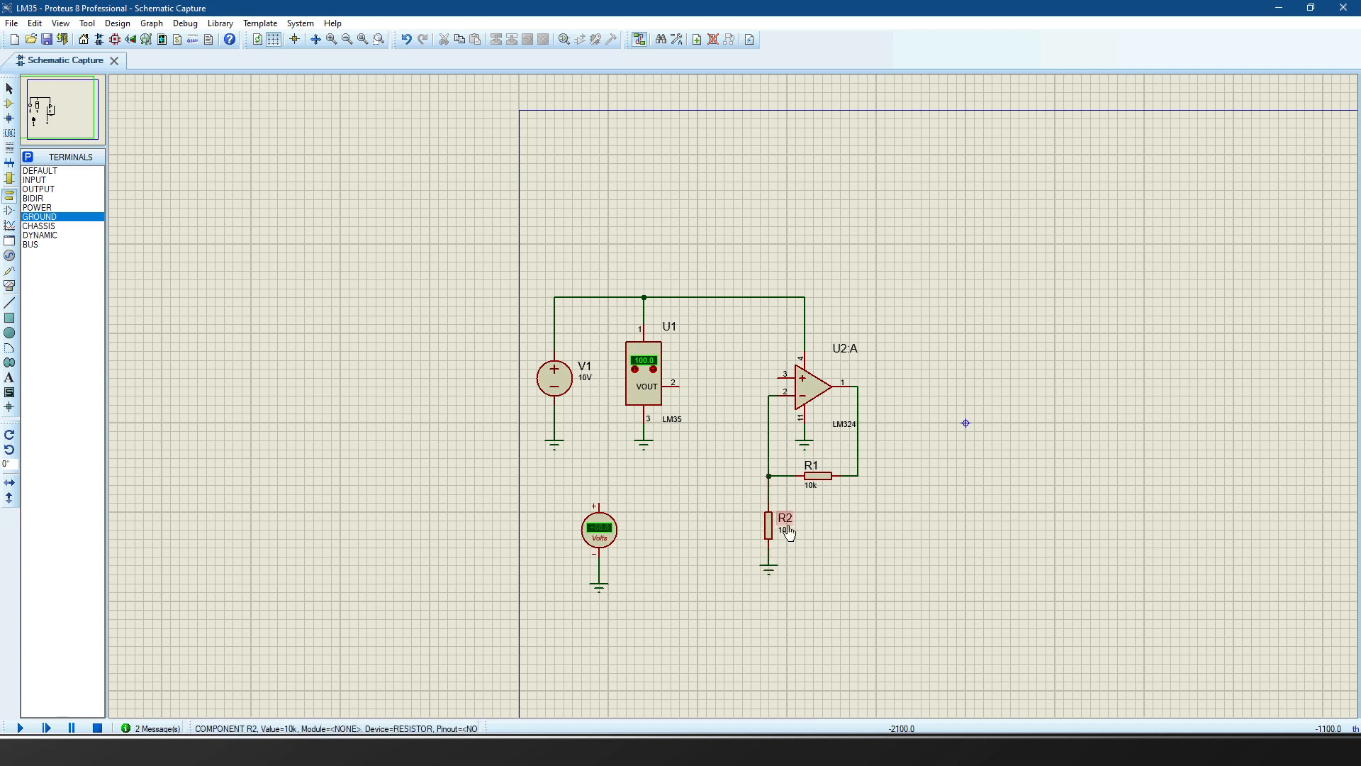
- Wire op-amp pin 3 to the LM35 VOUT pin and shift the amplifier stage slightly down to straighten the wire
click(788, 385)
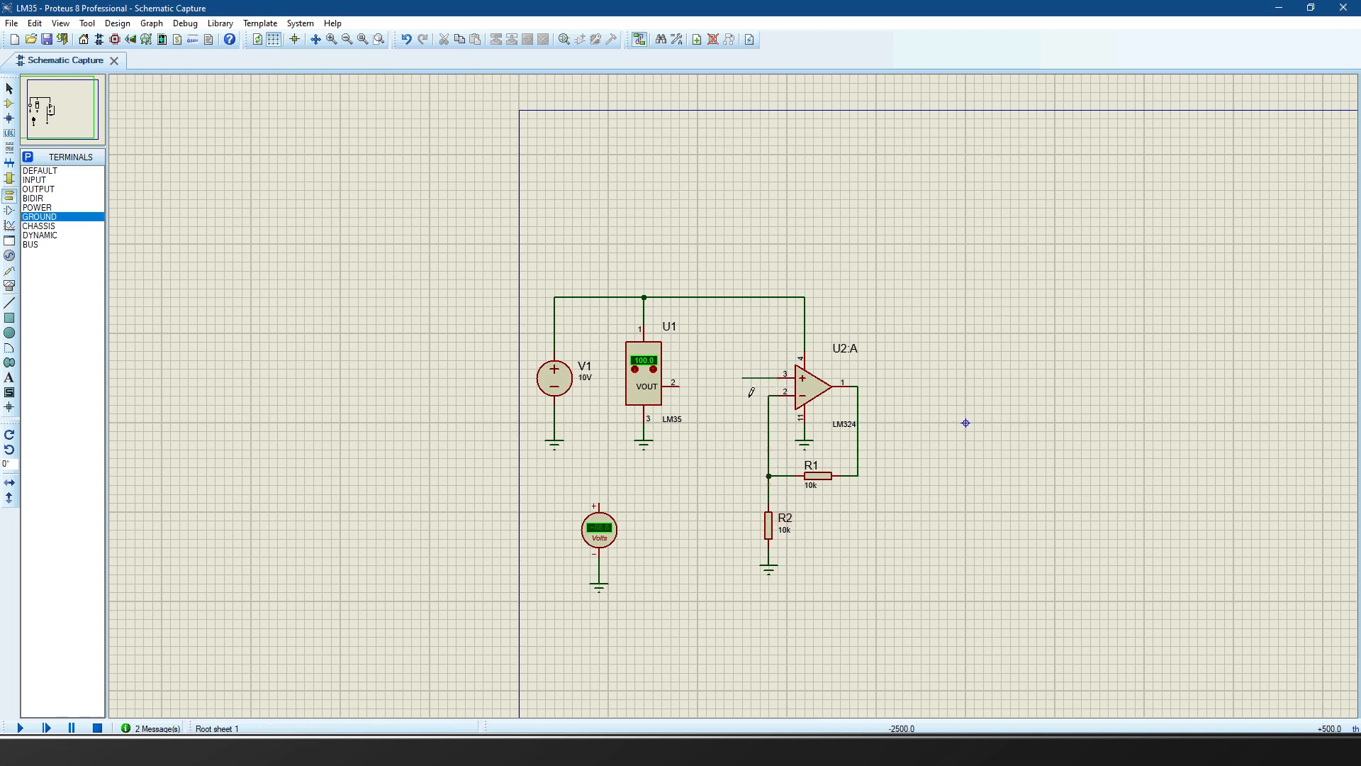
click(687, 394)
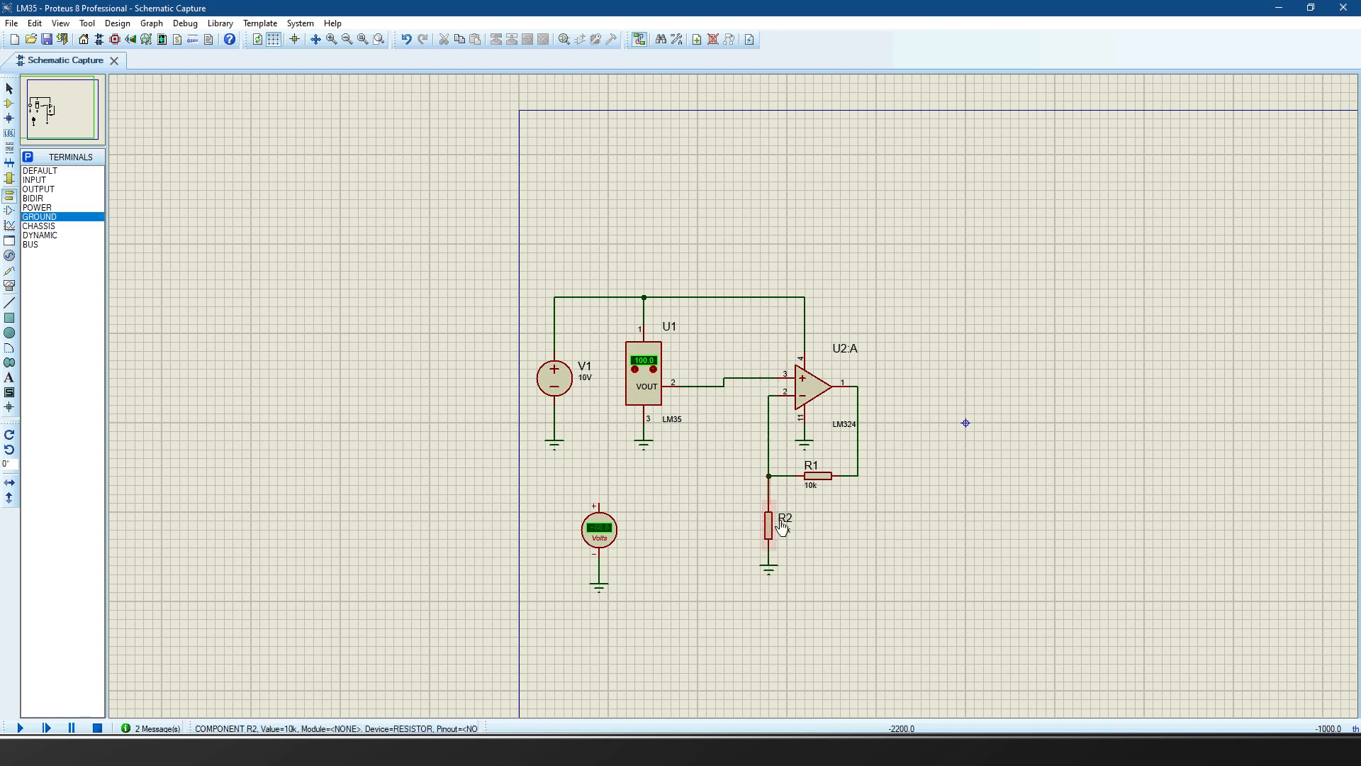
drag(706, 340, 892, 611)
click(956, 573)
- Move the grounded voltmeter to the right of the op-amp and wire its positive terminal to the op-amp output
drag(556, 488, 1021, 547)
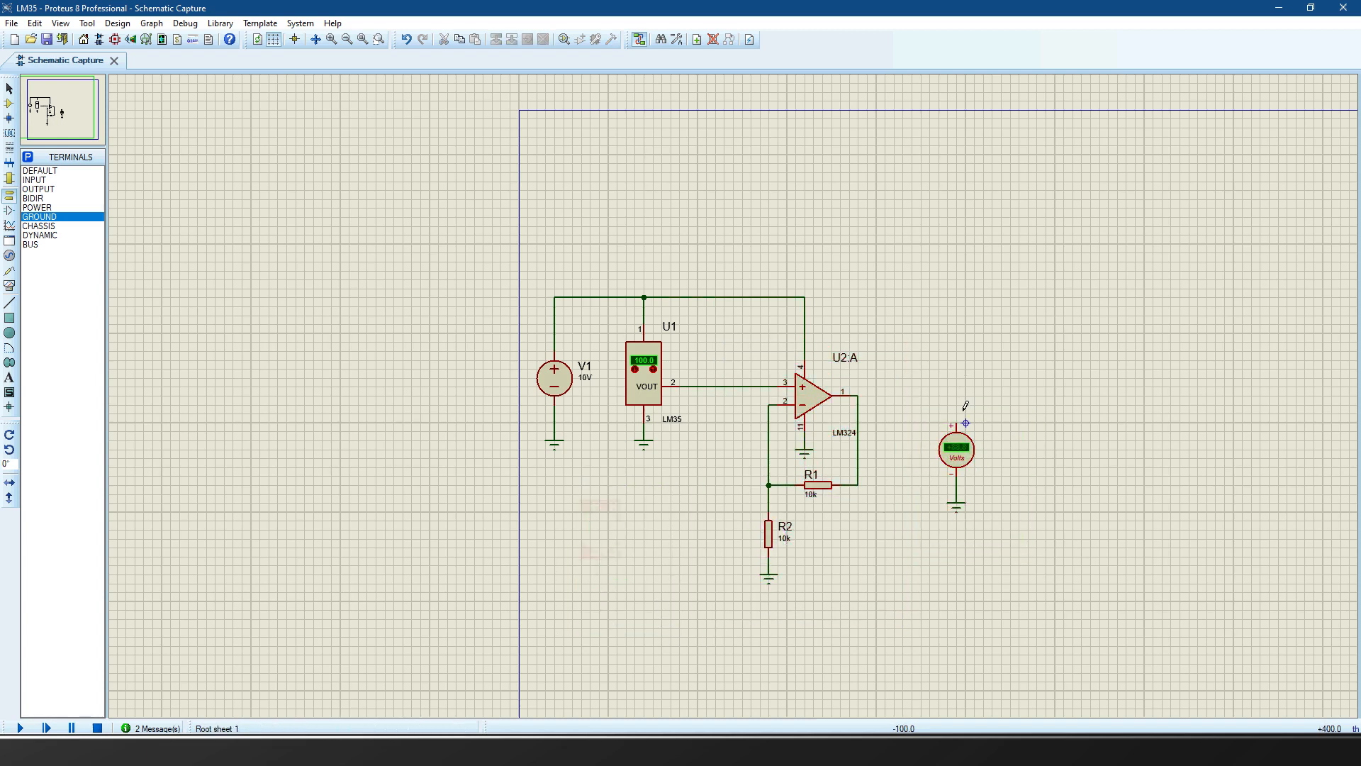
click(965, 423)
click(859, 397)
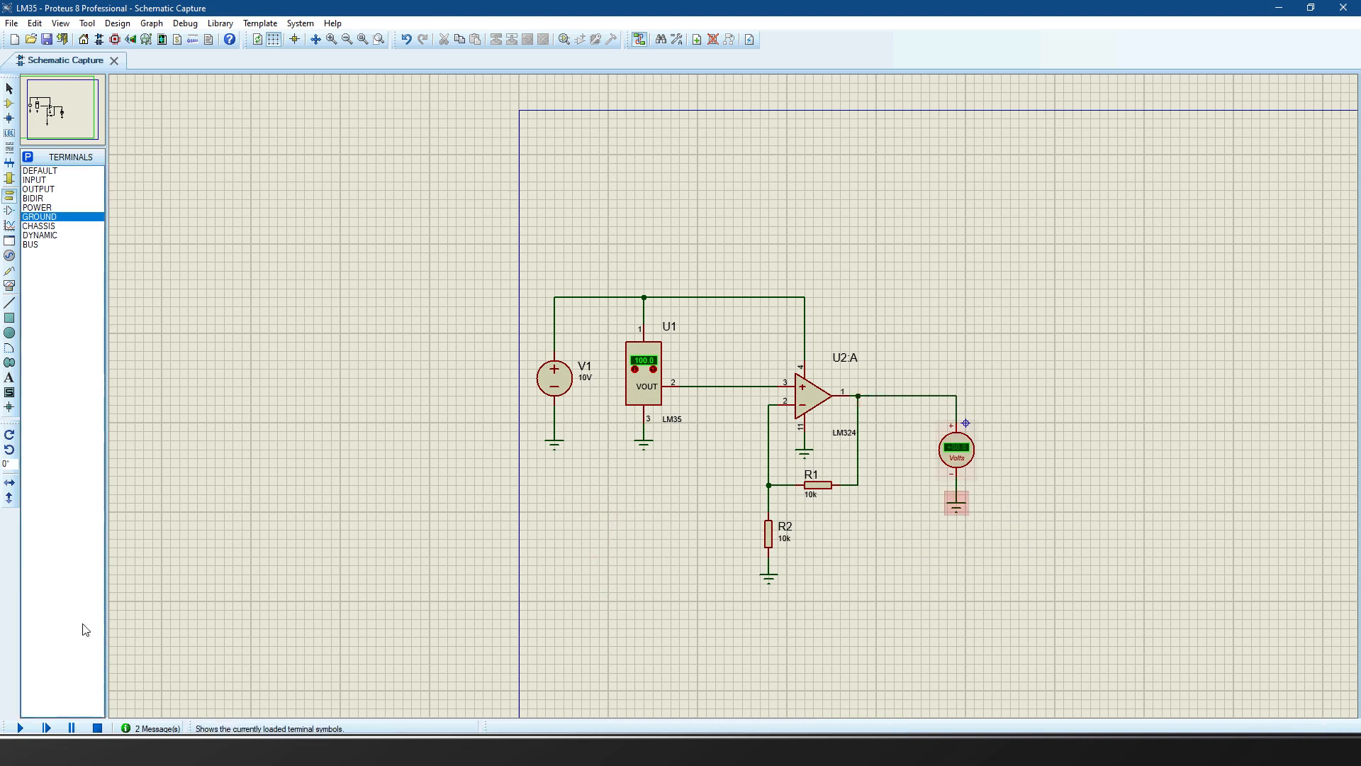
- Run the simulation, lower the LM35 temperature to 50, and stop the simulation
click(20, 727)
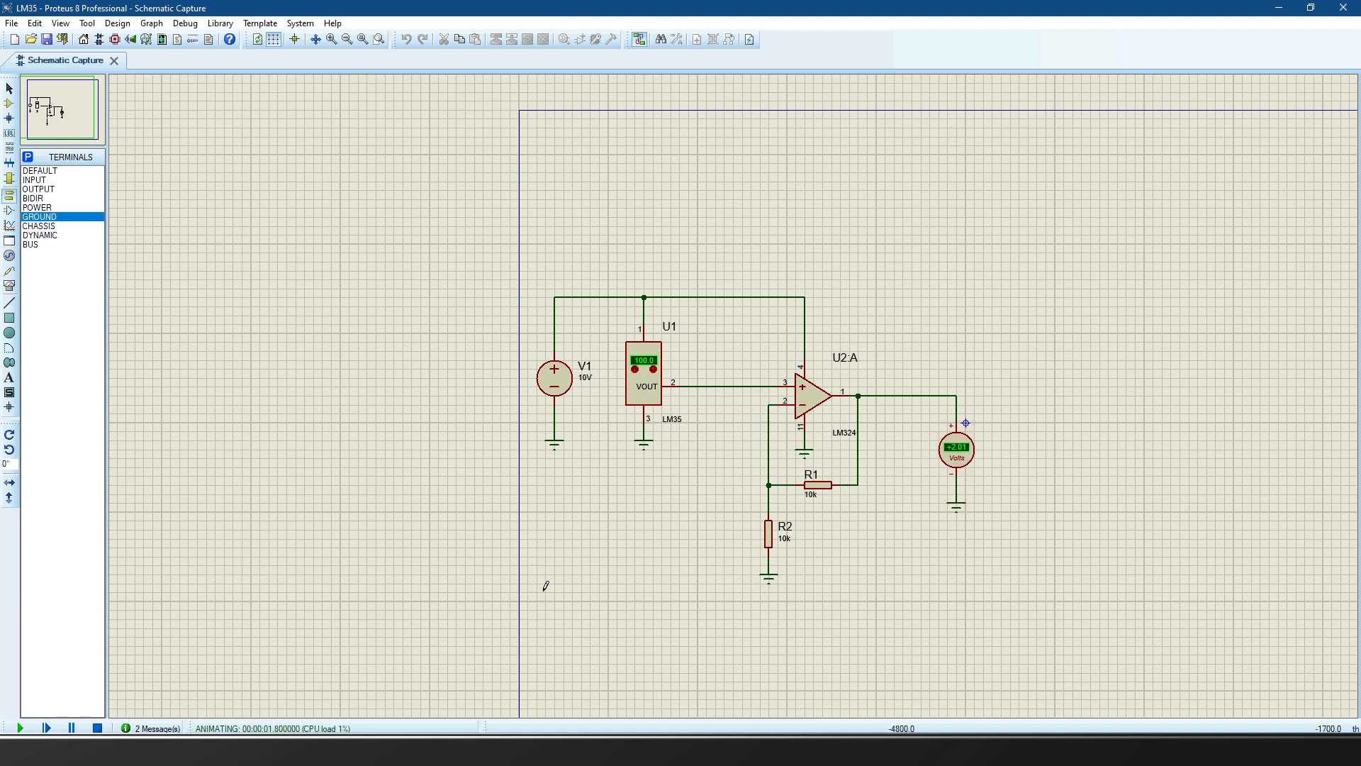
click(644, 379)
click(97, 727)
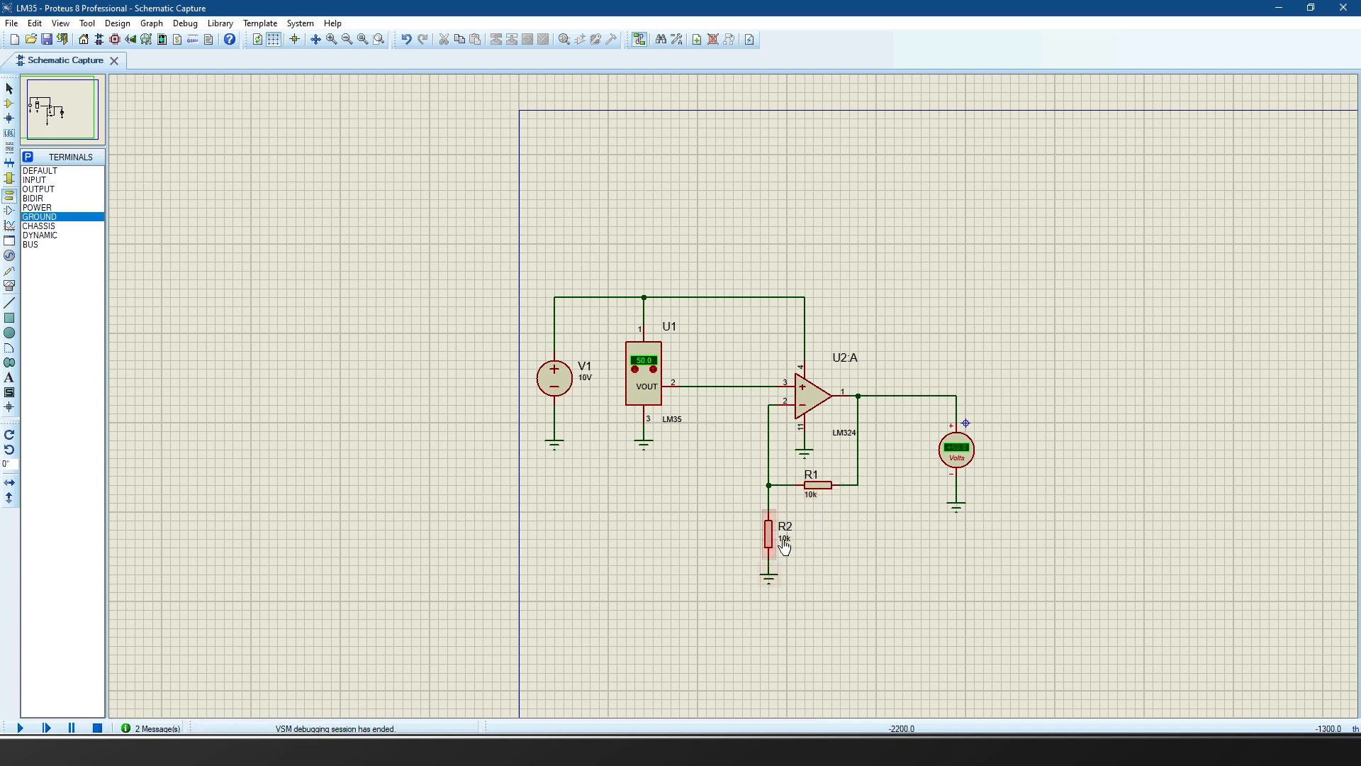
- Set the resistance of R1 to 9k and of R2 to 1k
double_click(836, 490)
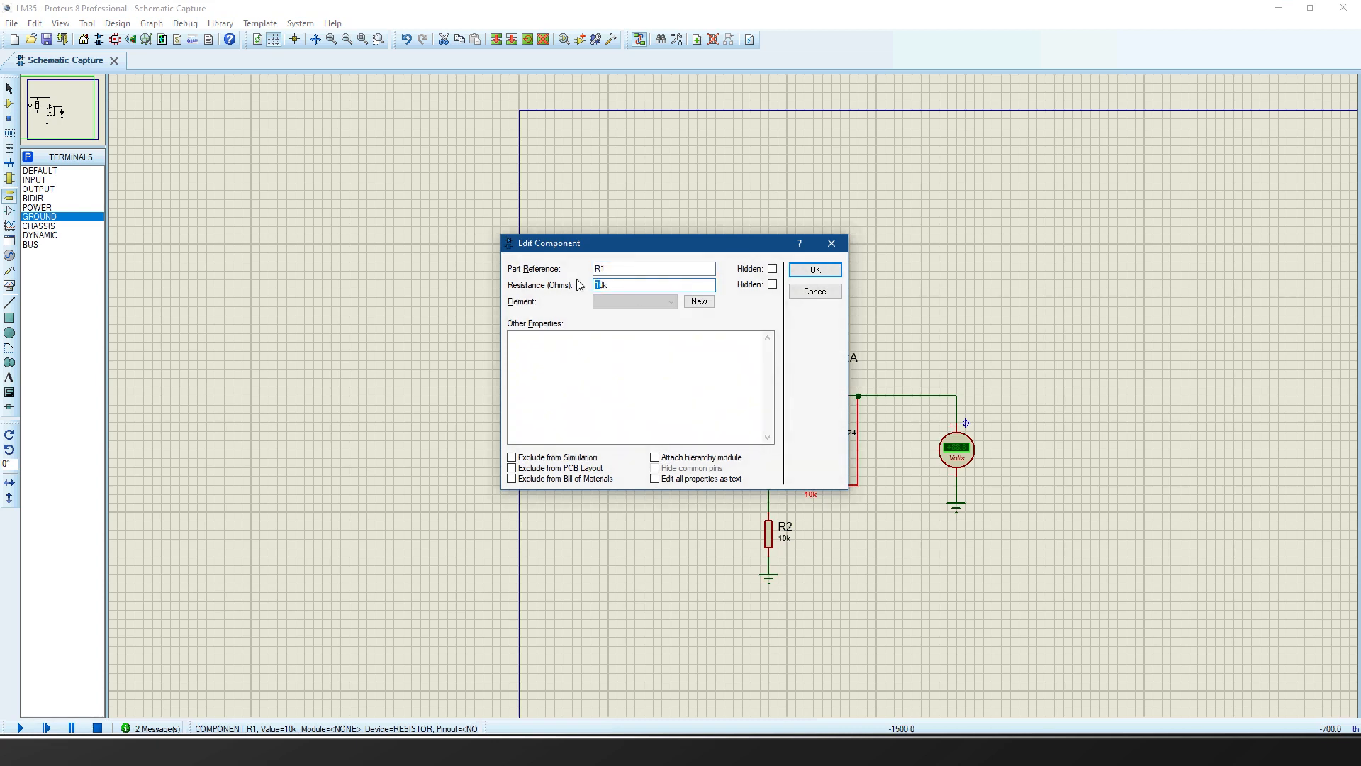
key(Delete)
key(Delete)
text(9)
click(816, 270)
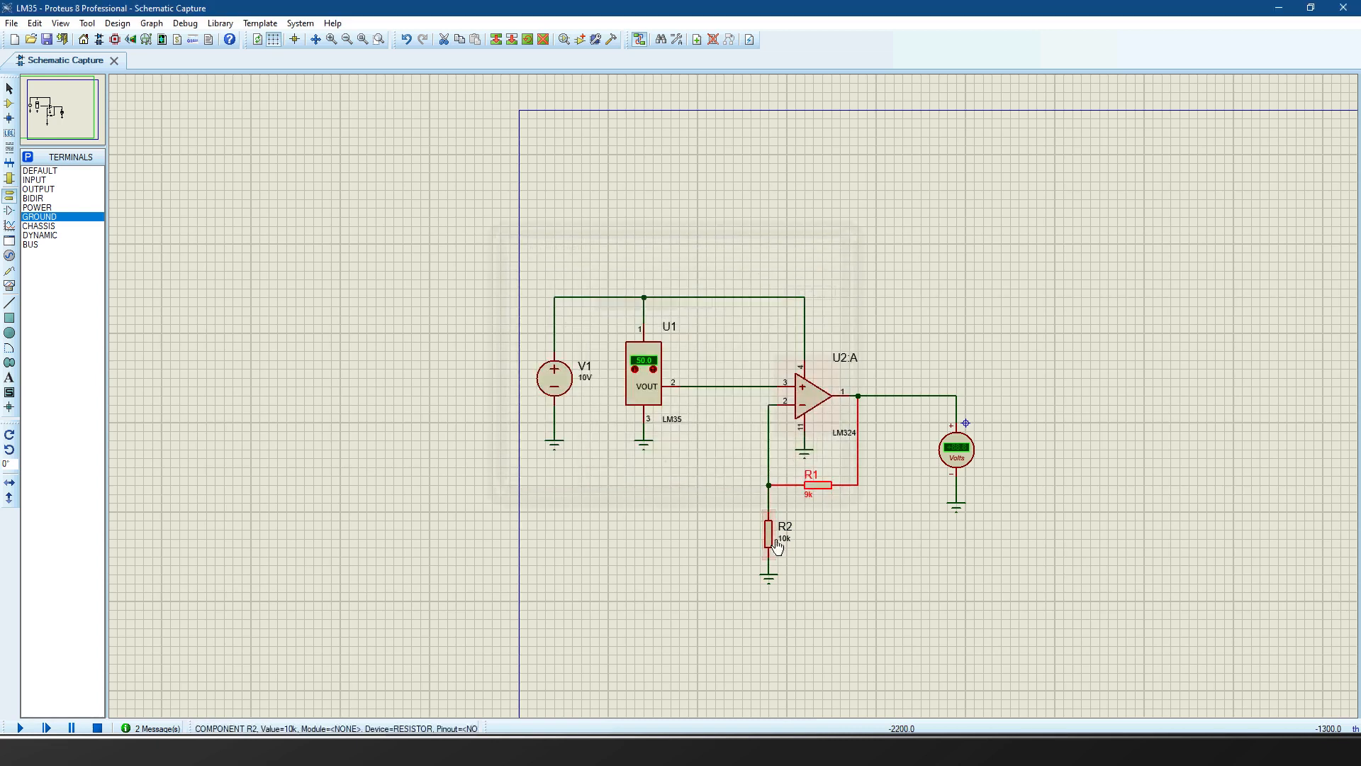
double_click(770, 537)
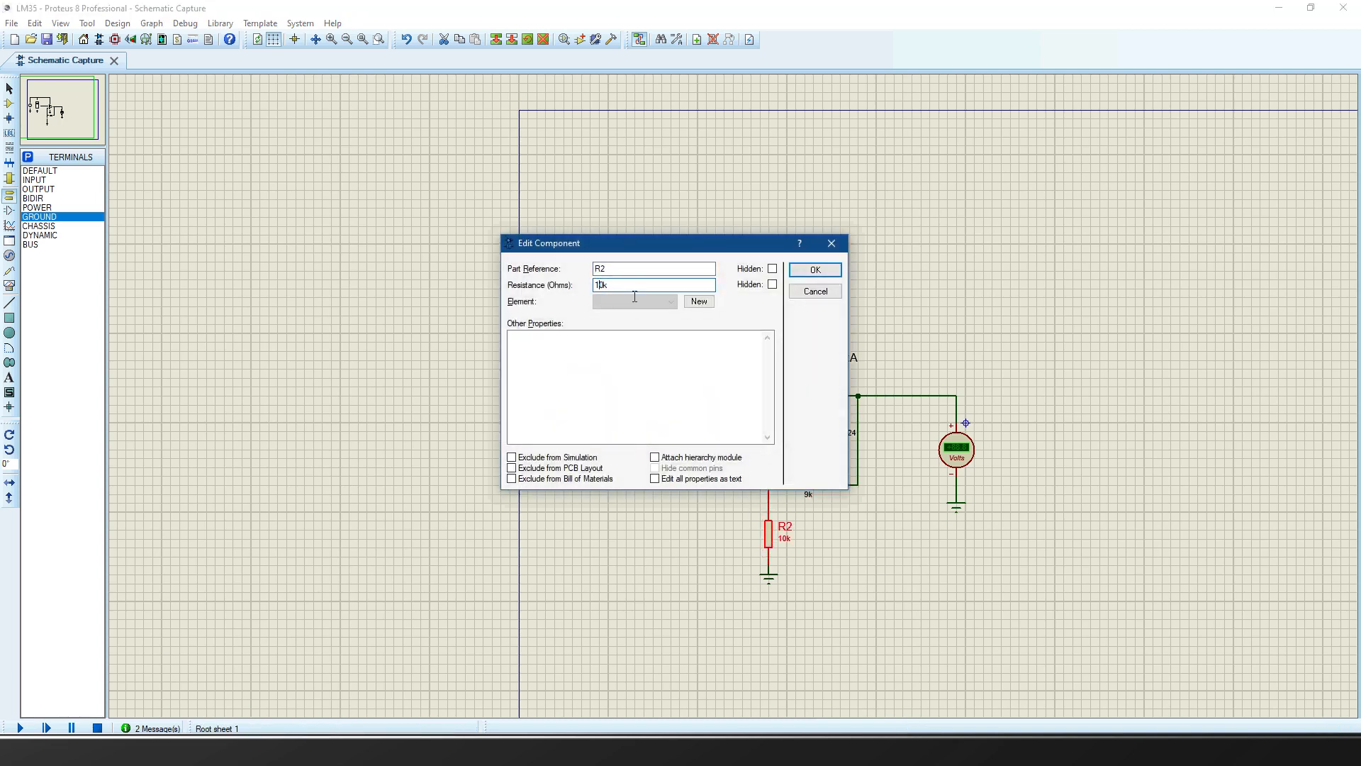
click(815, 270)
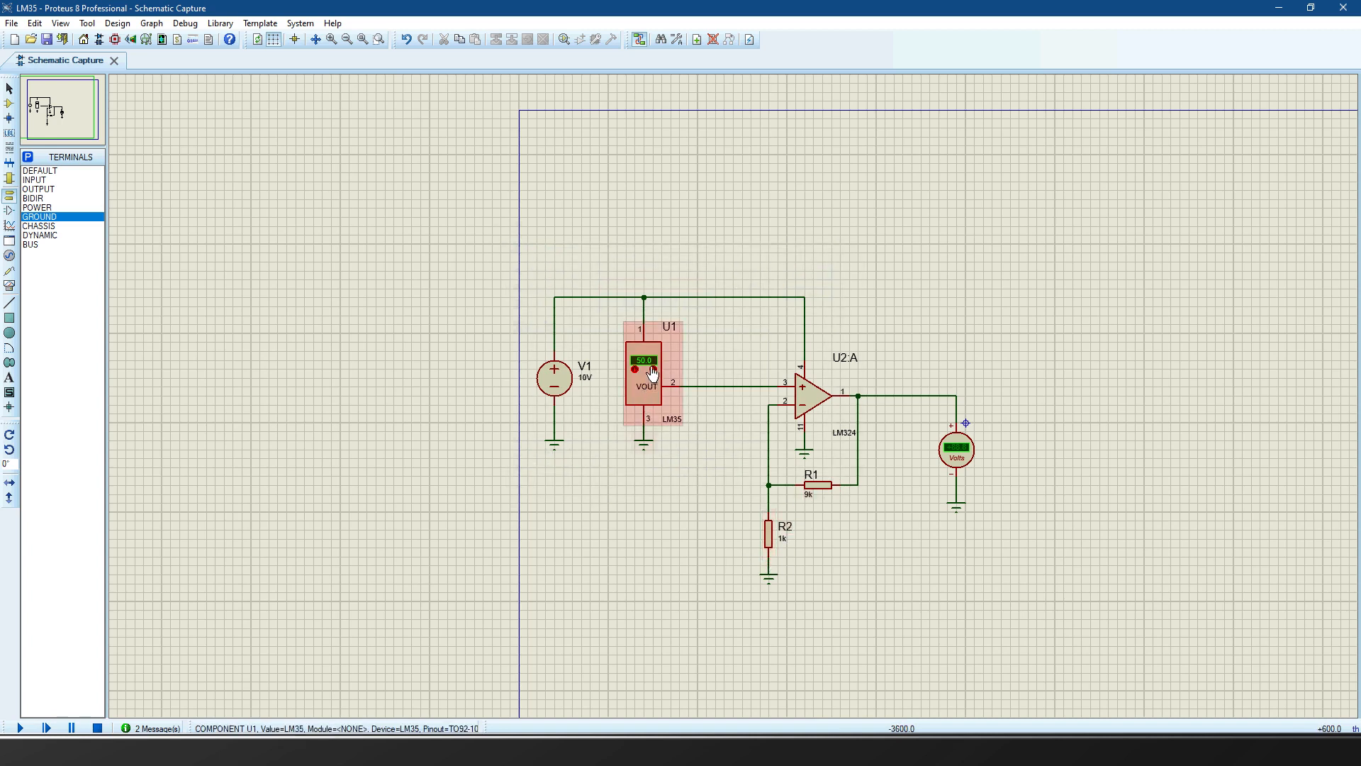
- Run the simulation to check the amplified output voltage on the voltmeter, and stop it
click(22, 728)
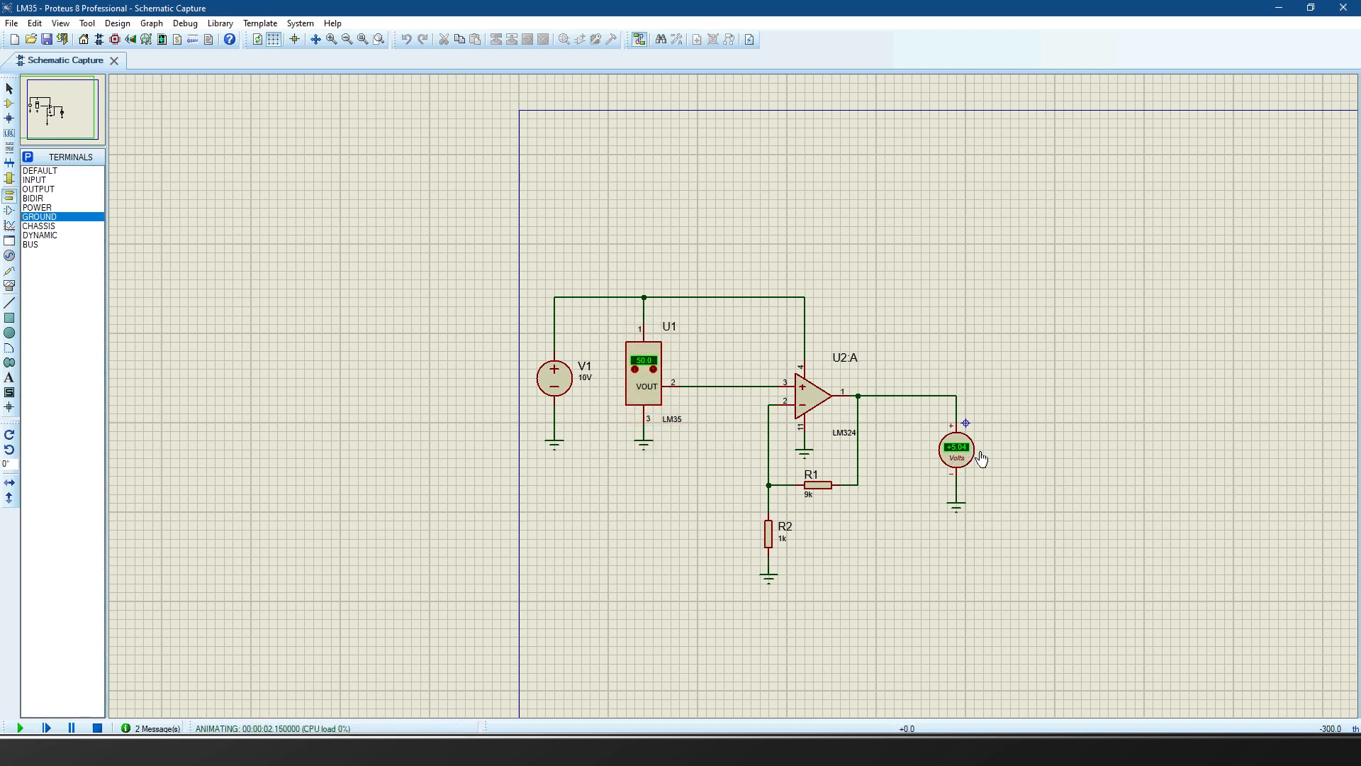
scroll(645, 378, down, 1)
click(98, 728)
key(F5)
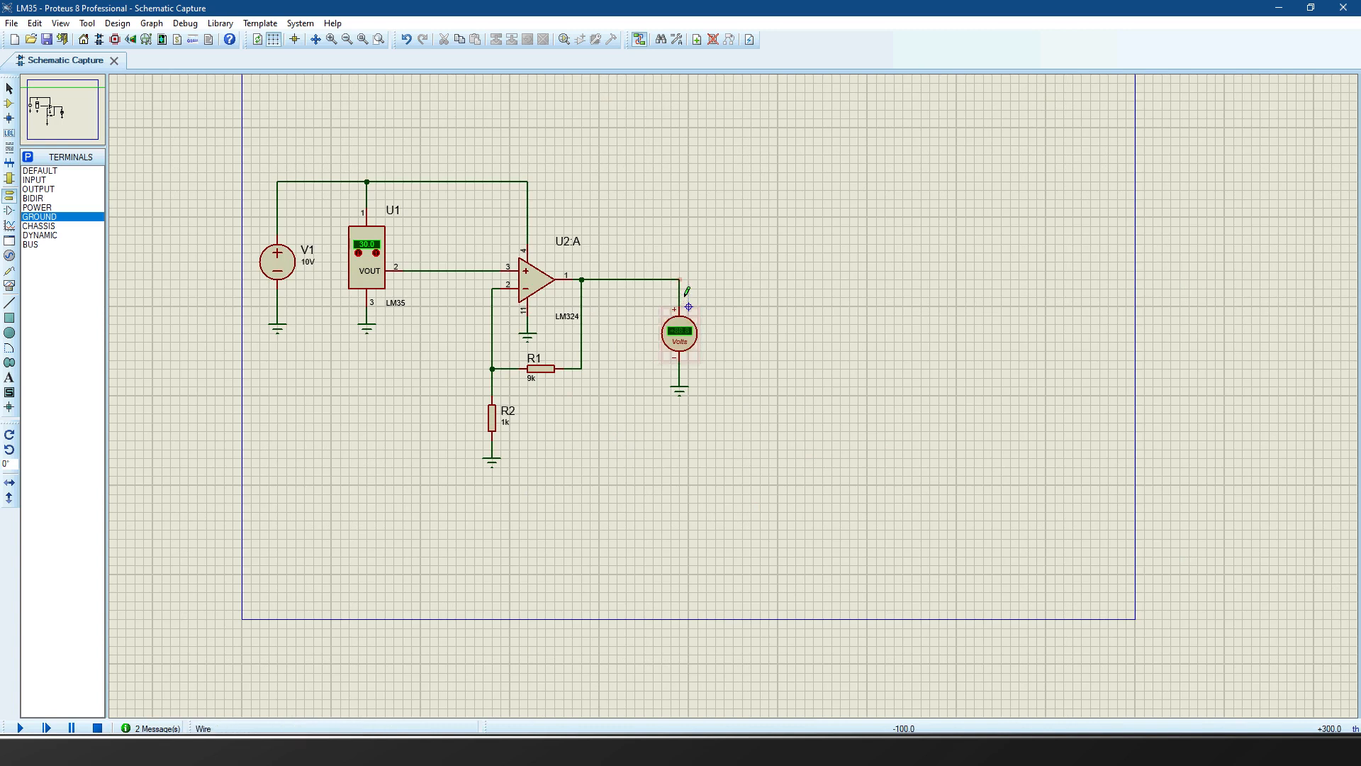
- Delete the wire between op-amp output and voltmeter, and move the voltmeter with its ground below the LM35
right_click(690, 277)
click(735, 316)
drag(735, 421, 627, 263)
drag(666, 329, 327, 454)
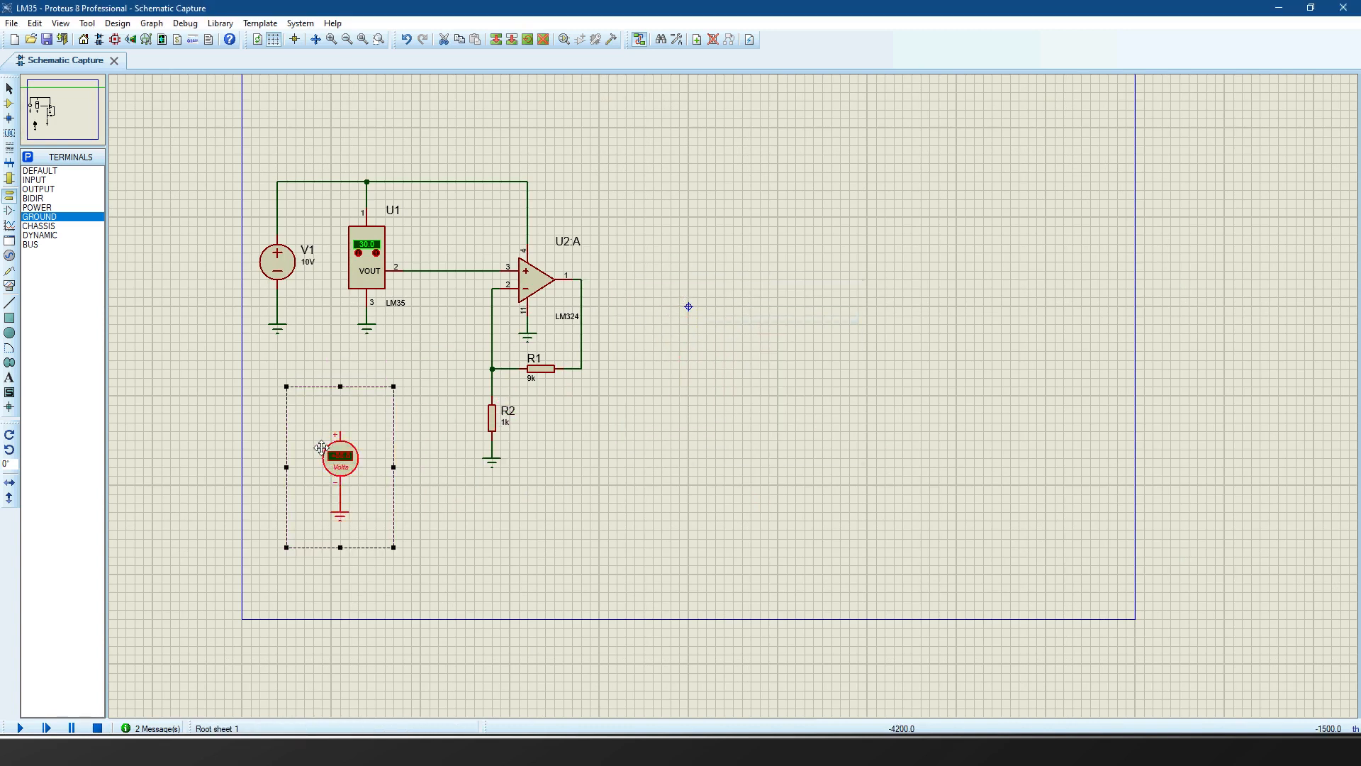
click(823, 434)
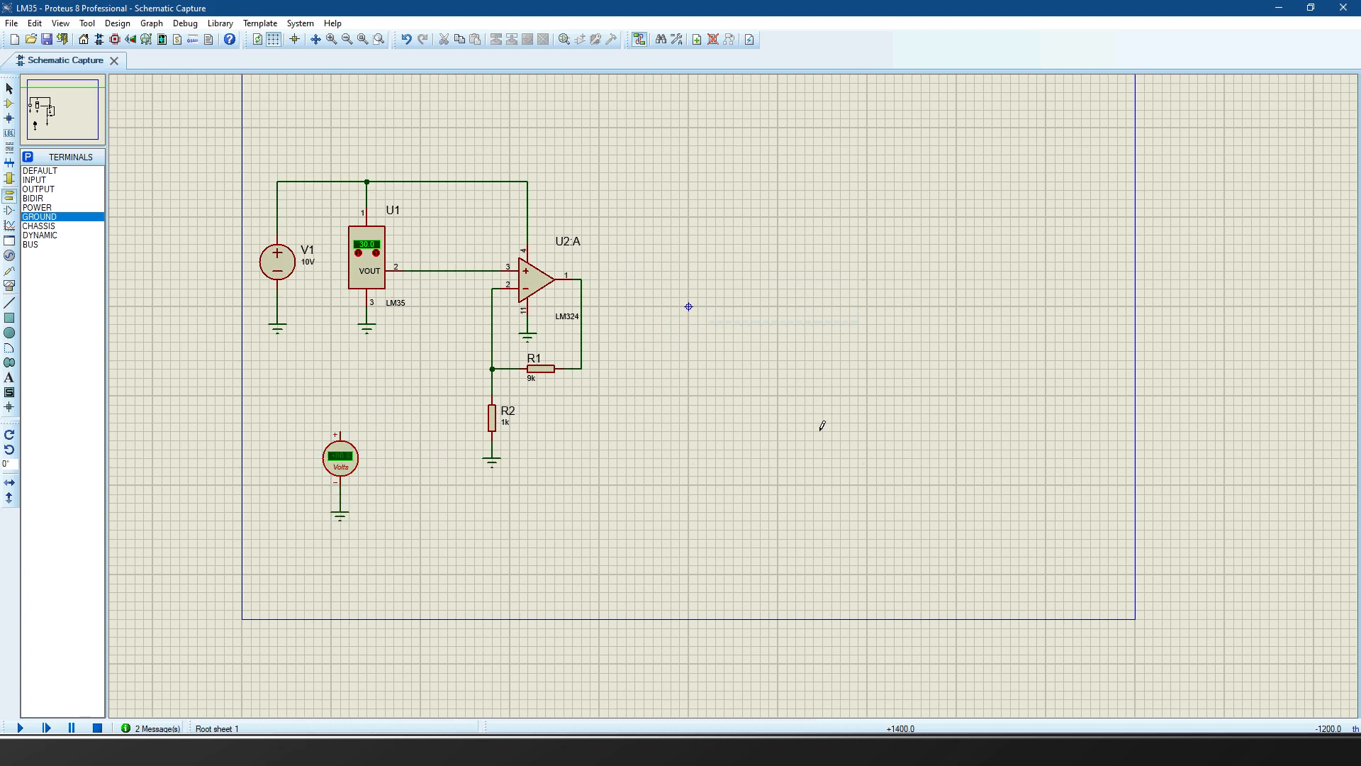
- Place a second LM324 op-amp in the free area right of R2 and shift it slightly to the right
click(10, 104)
click(65, 180)
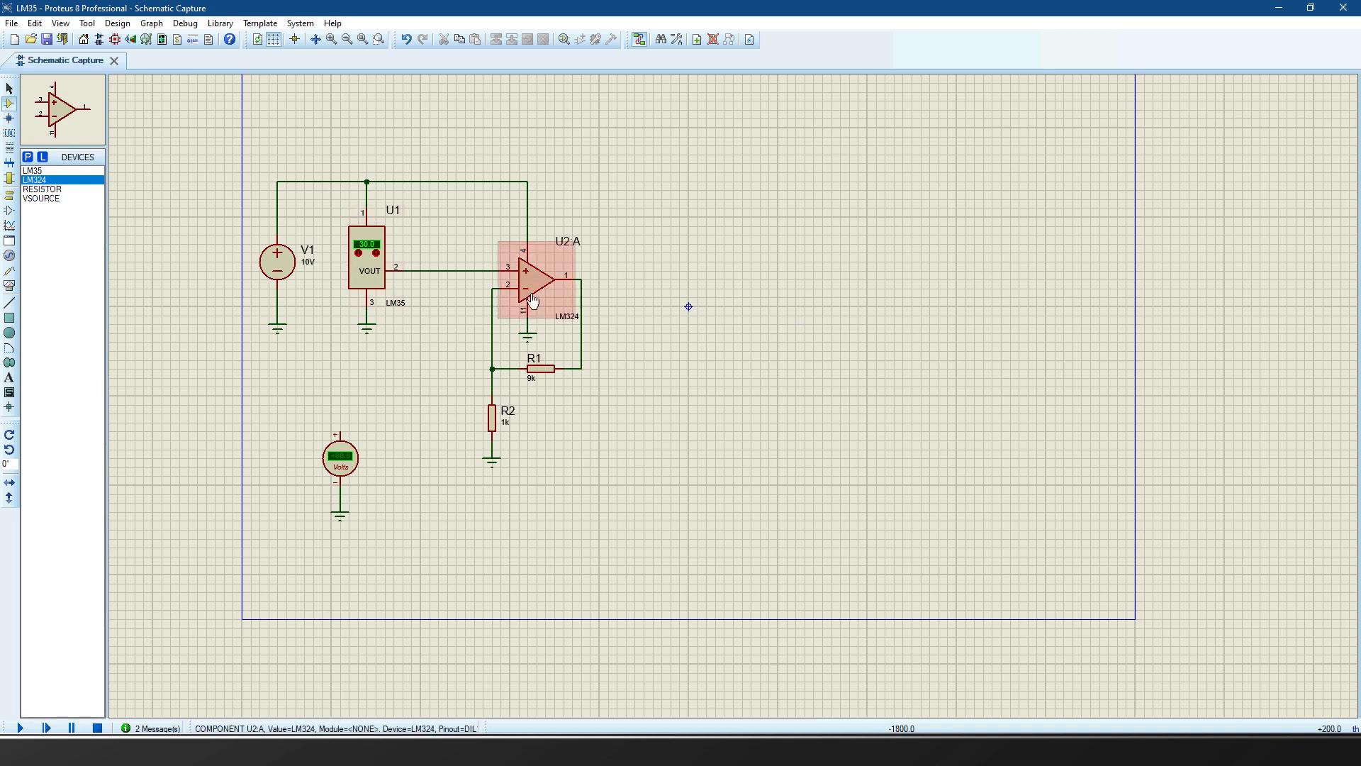
click(728, 383)
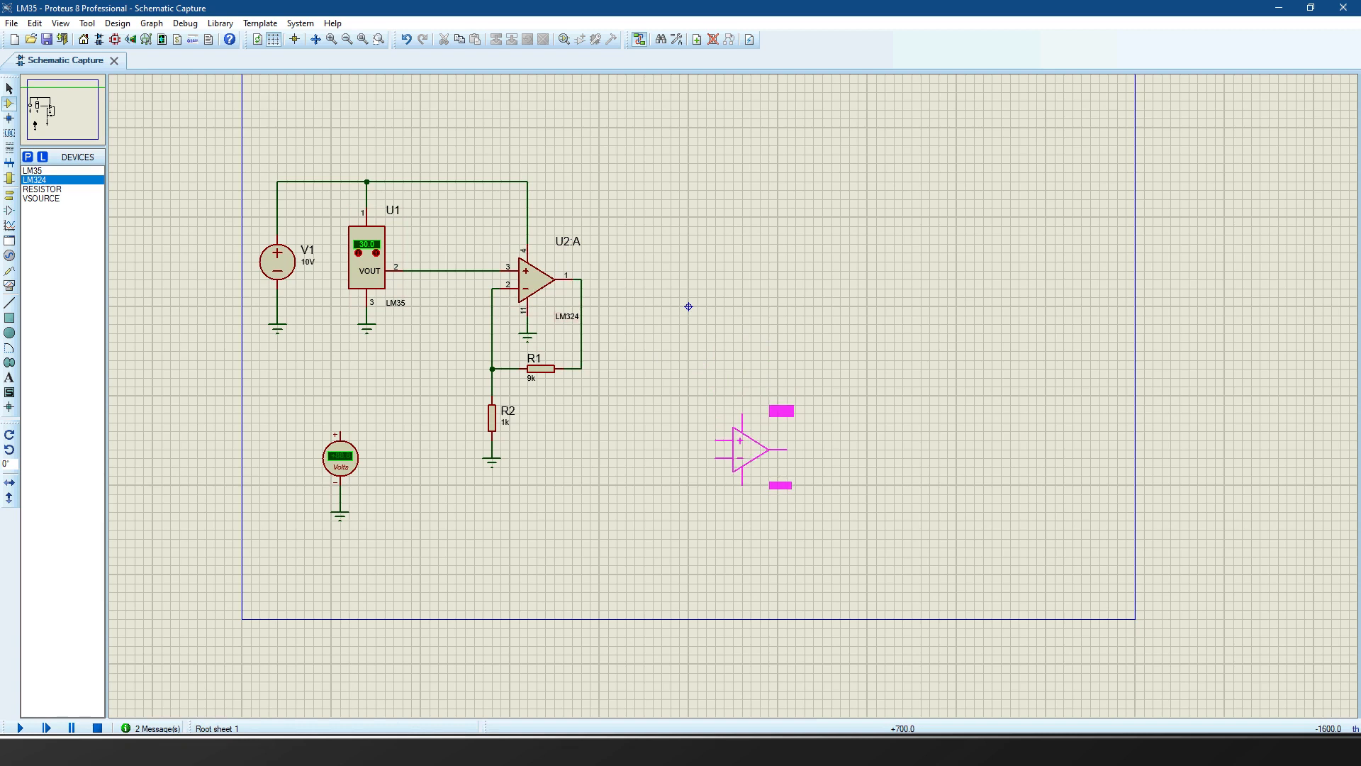
click(758, 459)
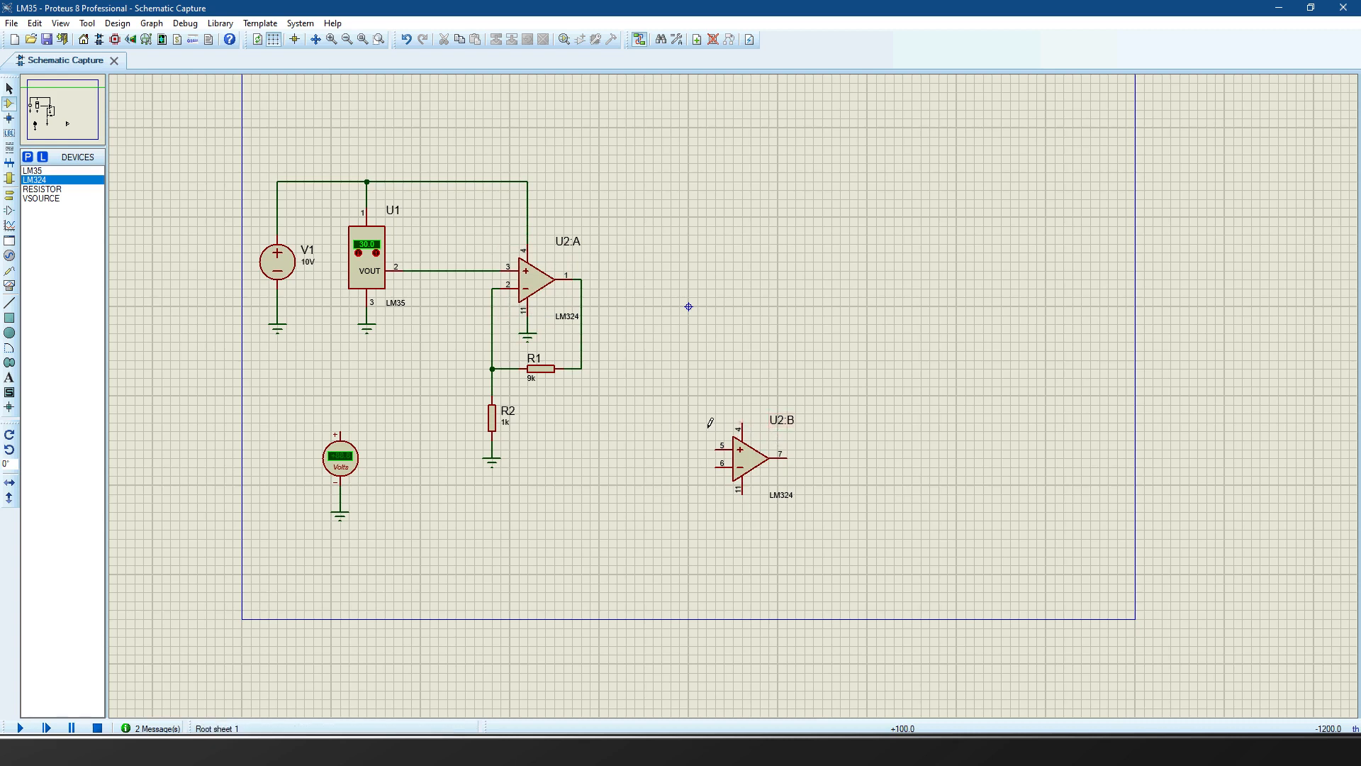
mouse_move(679, 405)
mouse_down()
mouse_move(823, 530)
mouse_move(839, 507)
mouse_up()
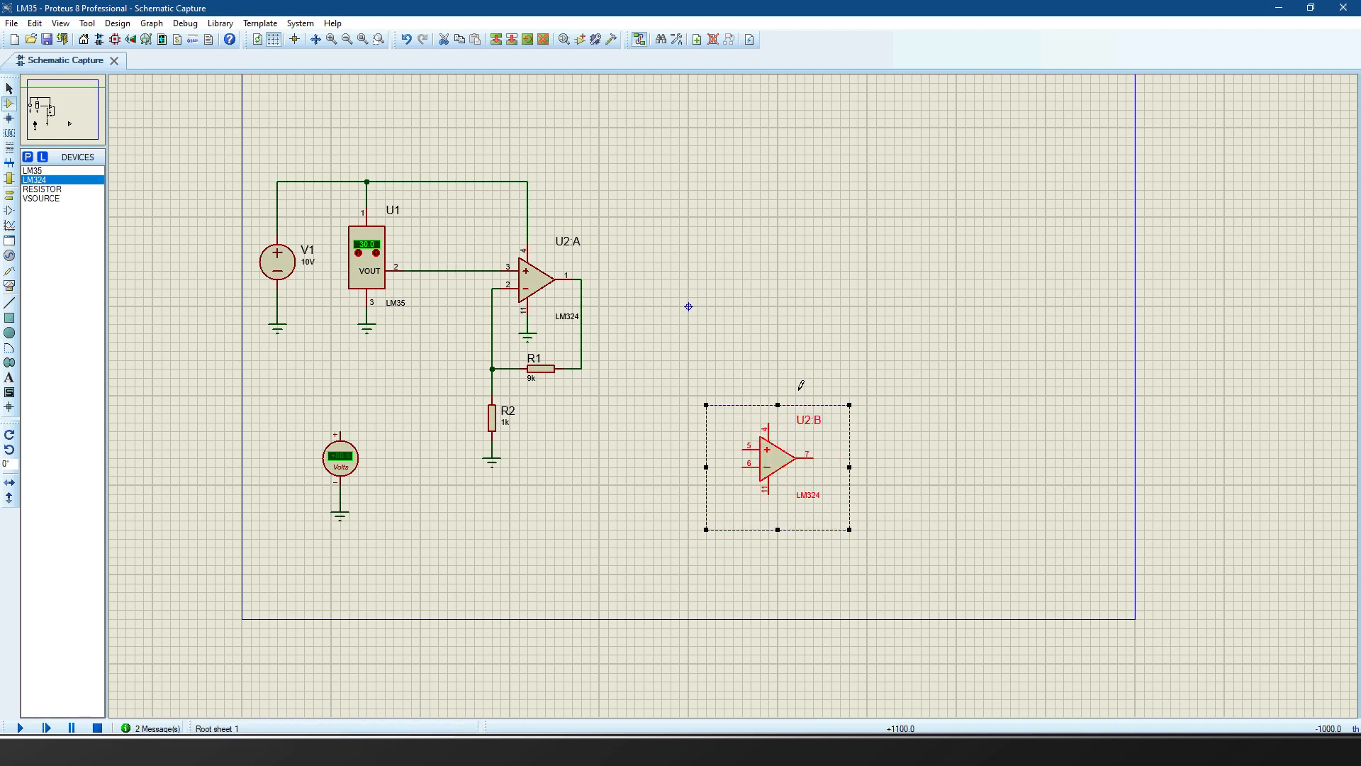
click(743, 467)
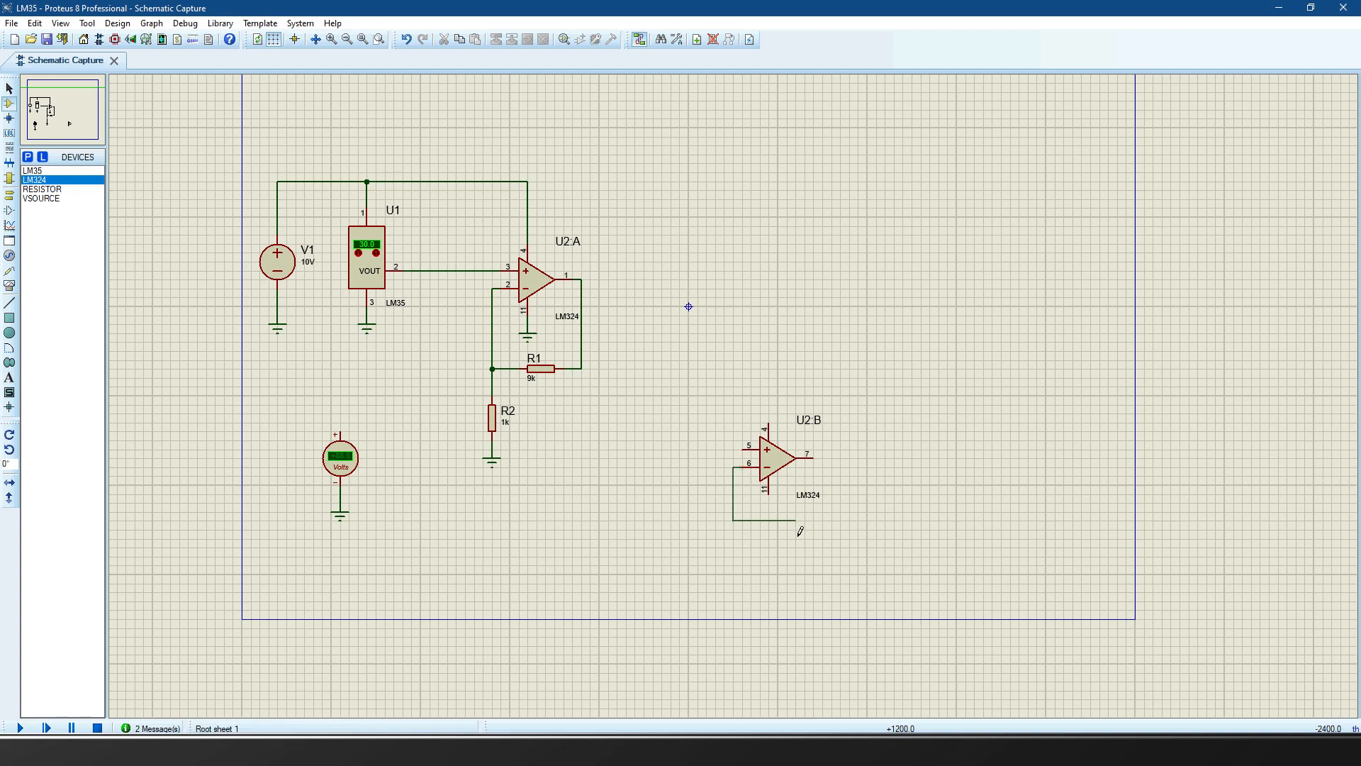
click(814, 458)
key(Escape)
click(745, 466)
key(Escape)
- Add a text label "Voltaje de referencia" with height 0.18in and position it left of U2:B near pin 6
click(10, 377)
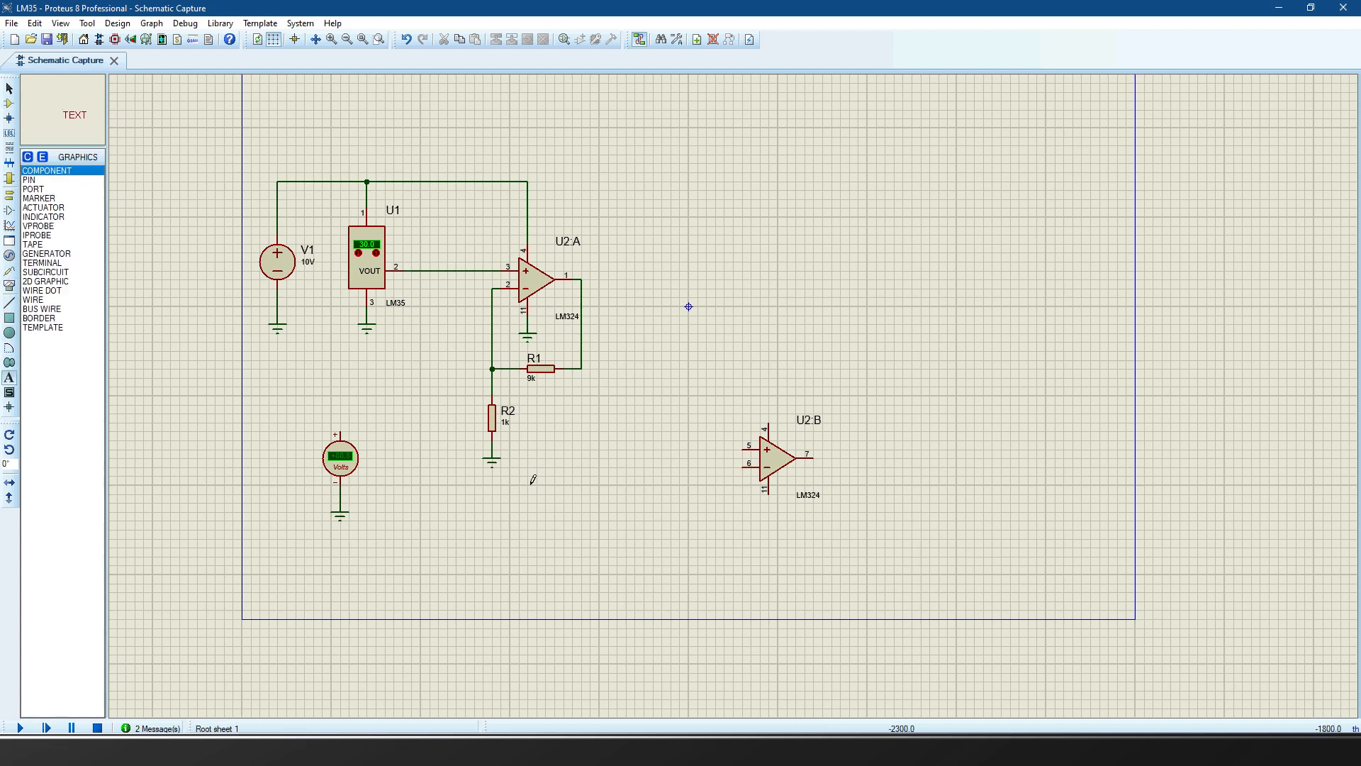
click(689, 505)
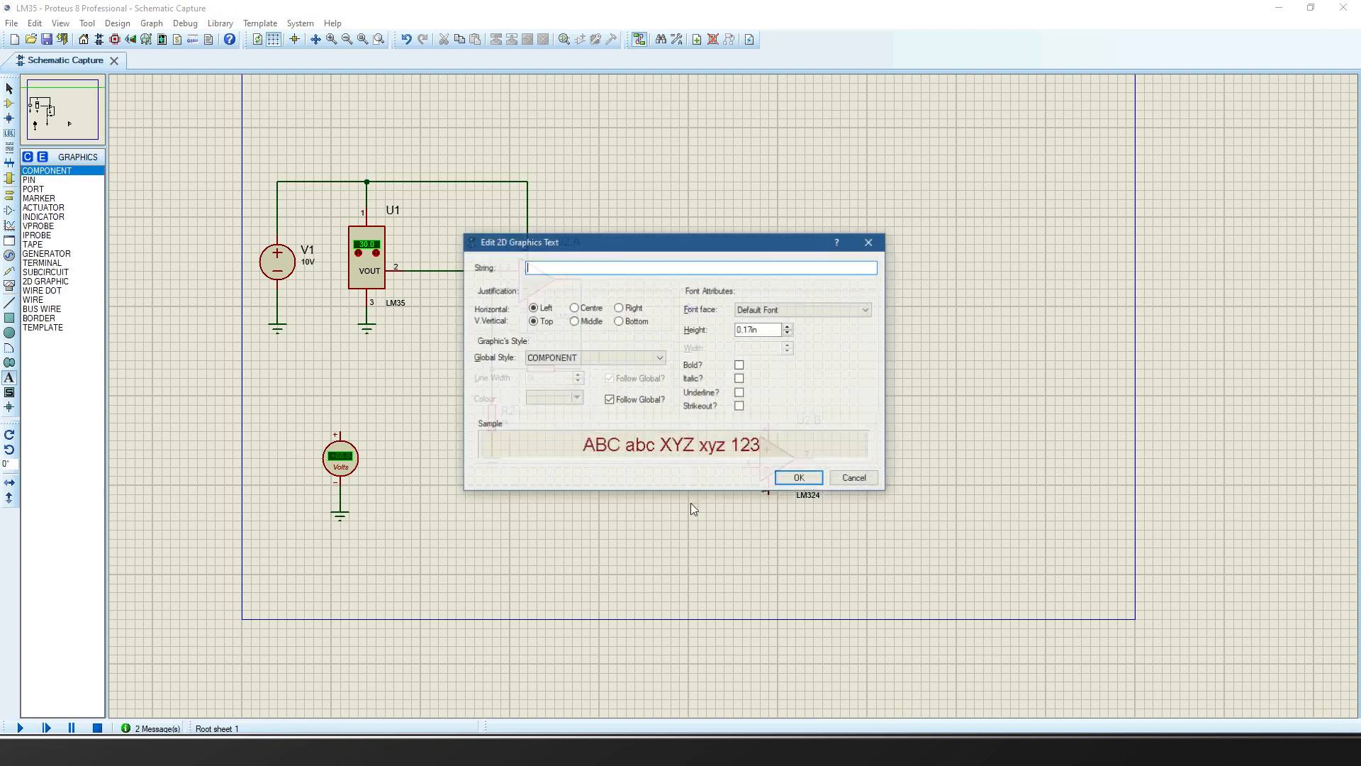
click(788, 327)
click(570, 270)
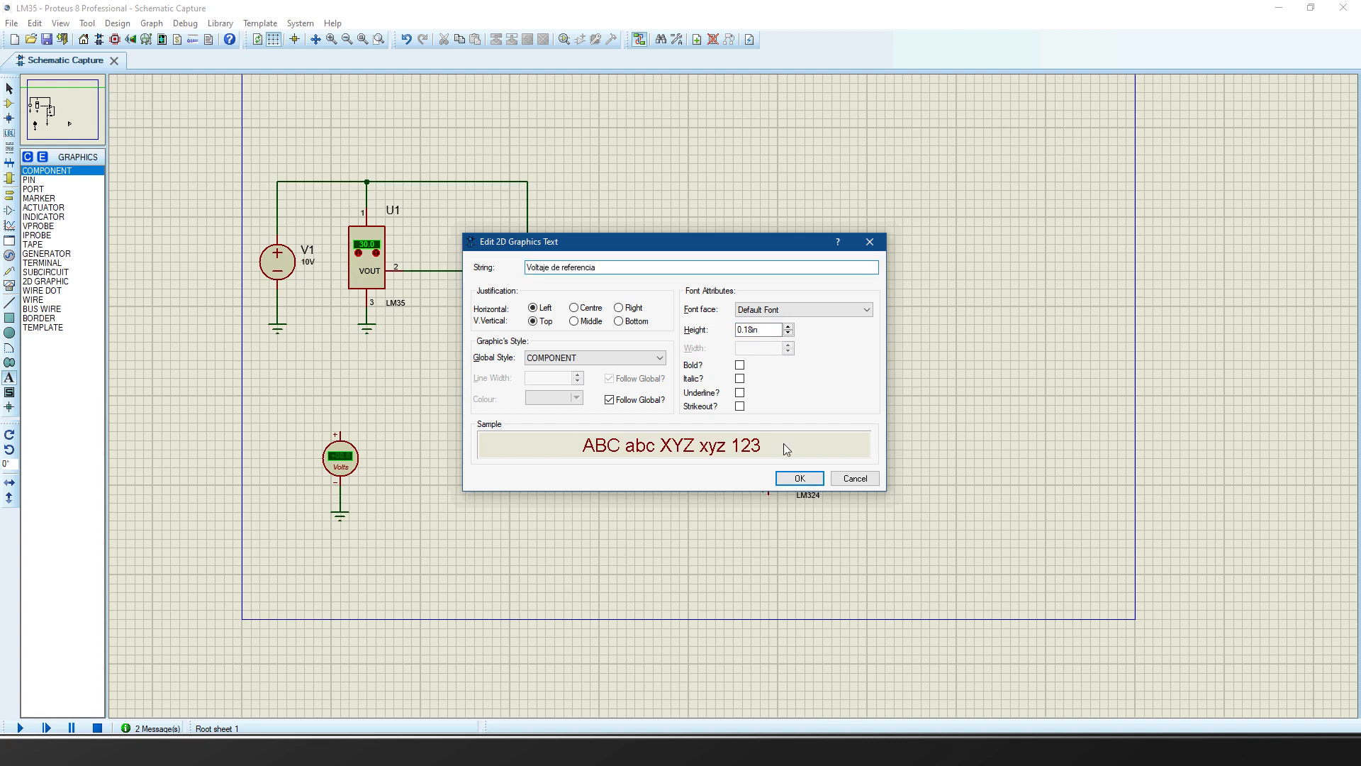
click(799, 478)
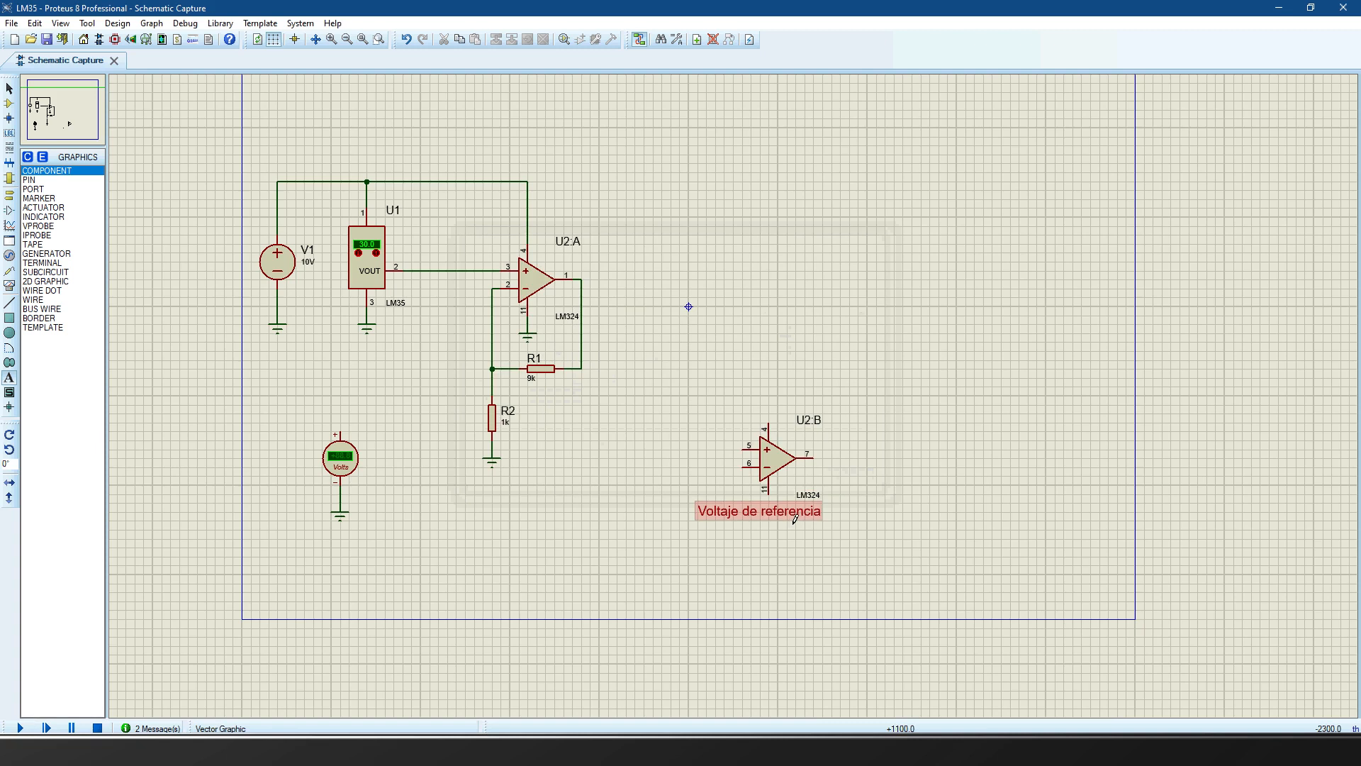
click(10, 88)
drag(737, 512, 657, 485)
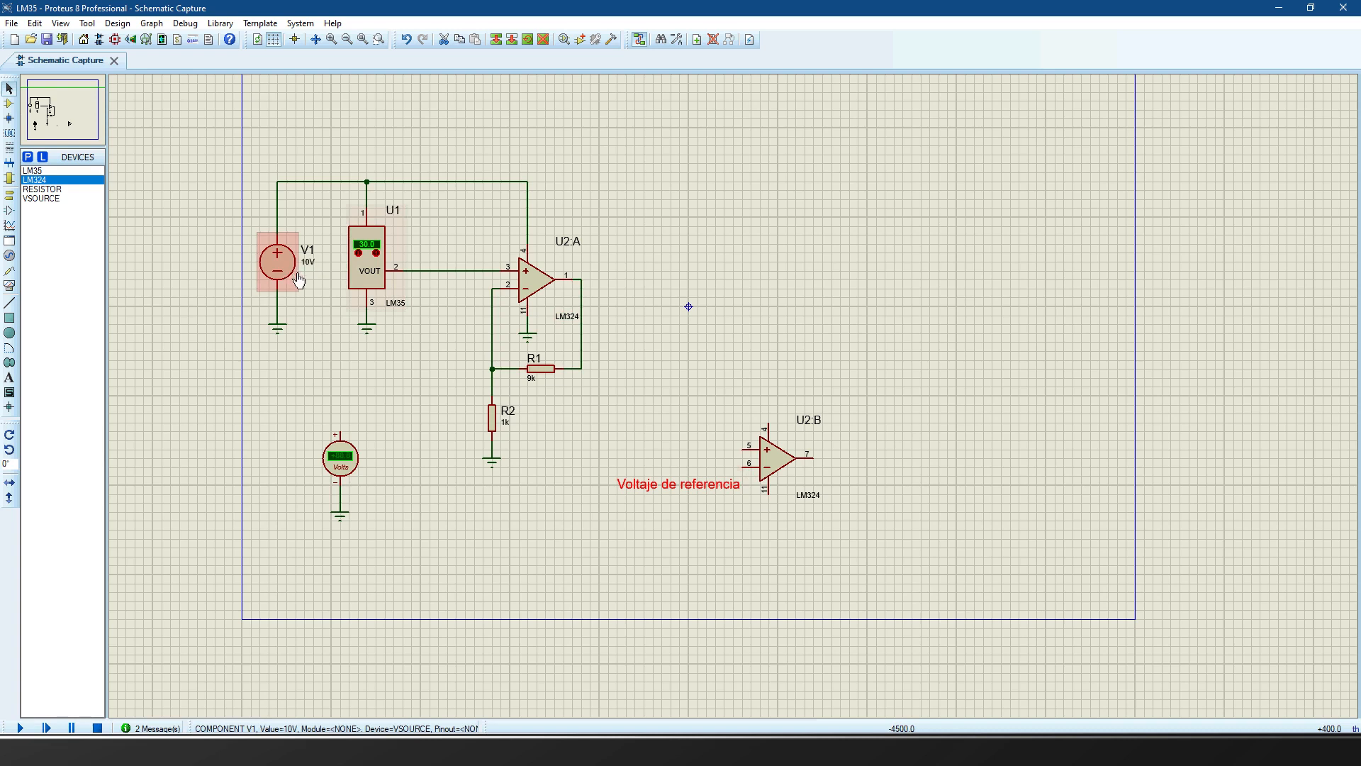
- Place a resistor to the lower right of U2:B and rotate it to vertical
click(9, 103)
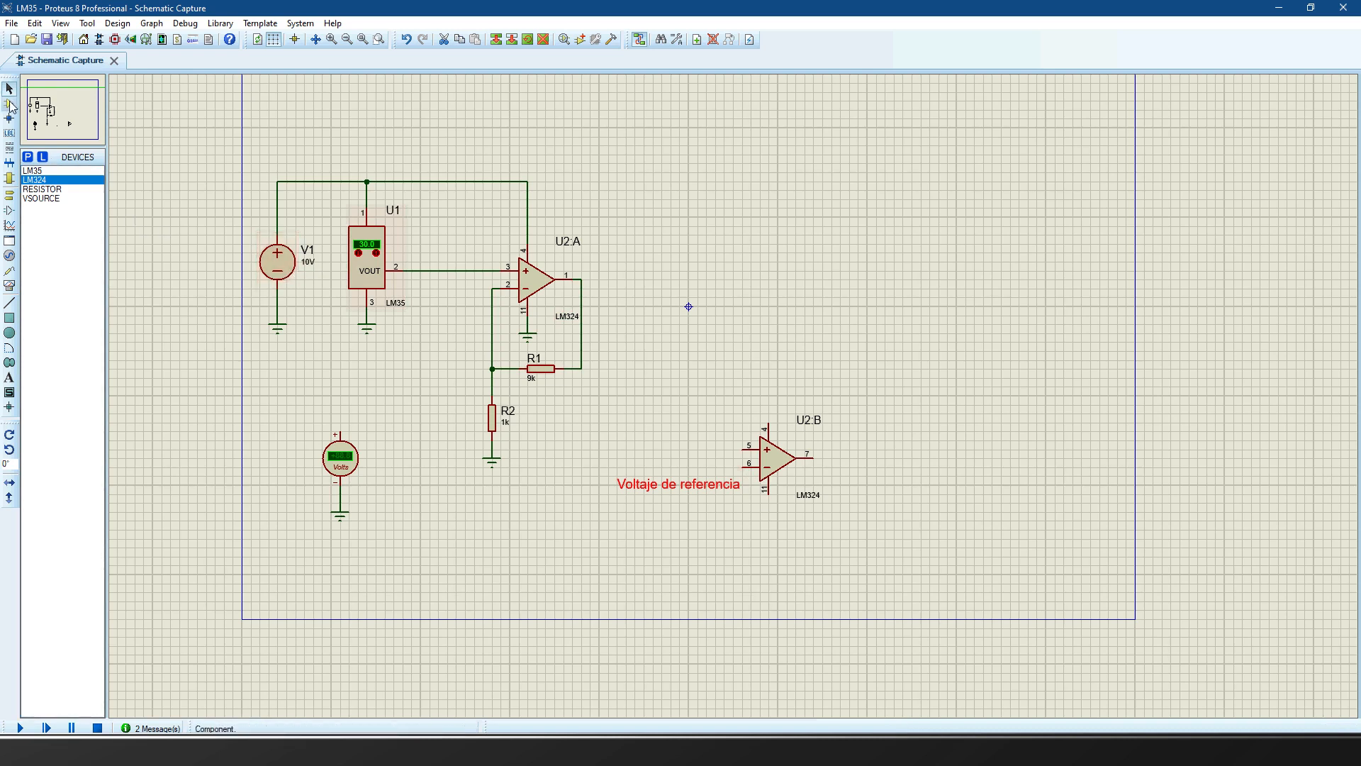
click(47, 189)
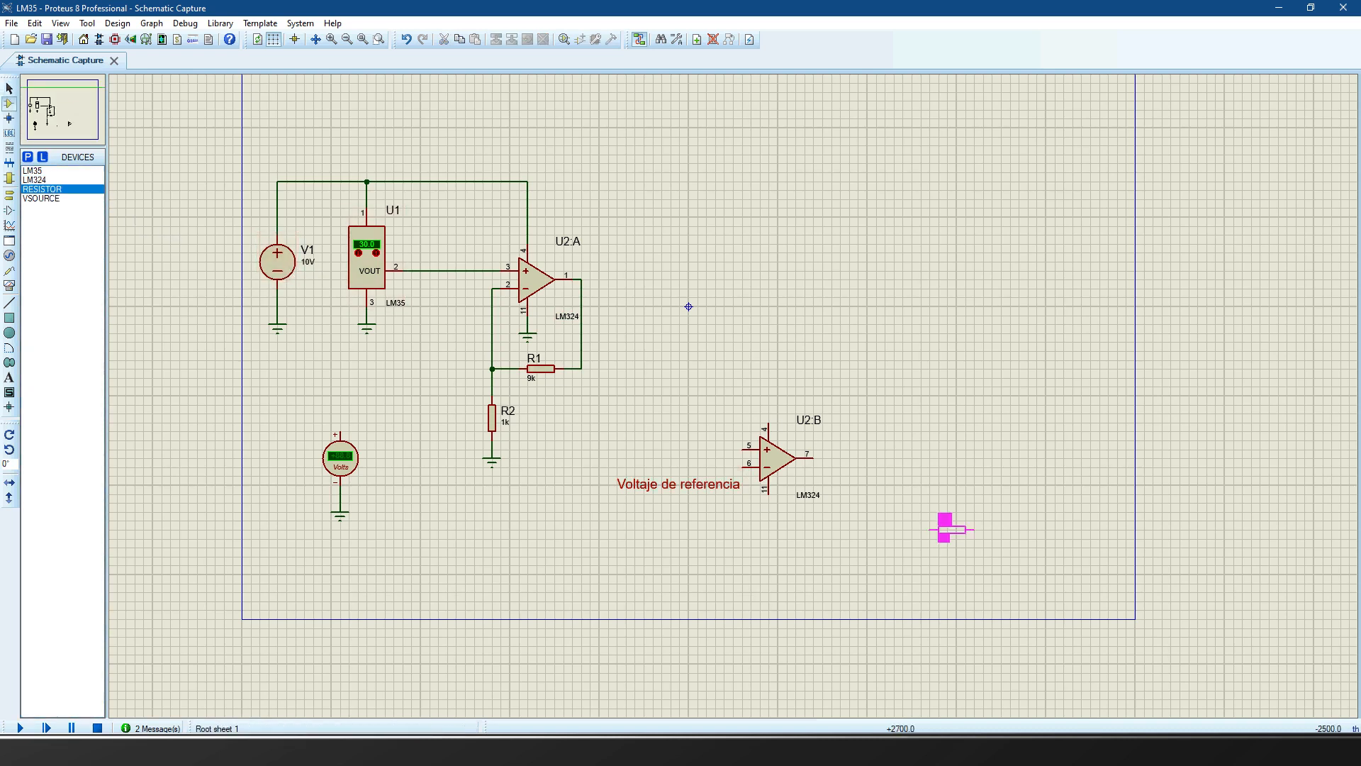
click(924, 546)
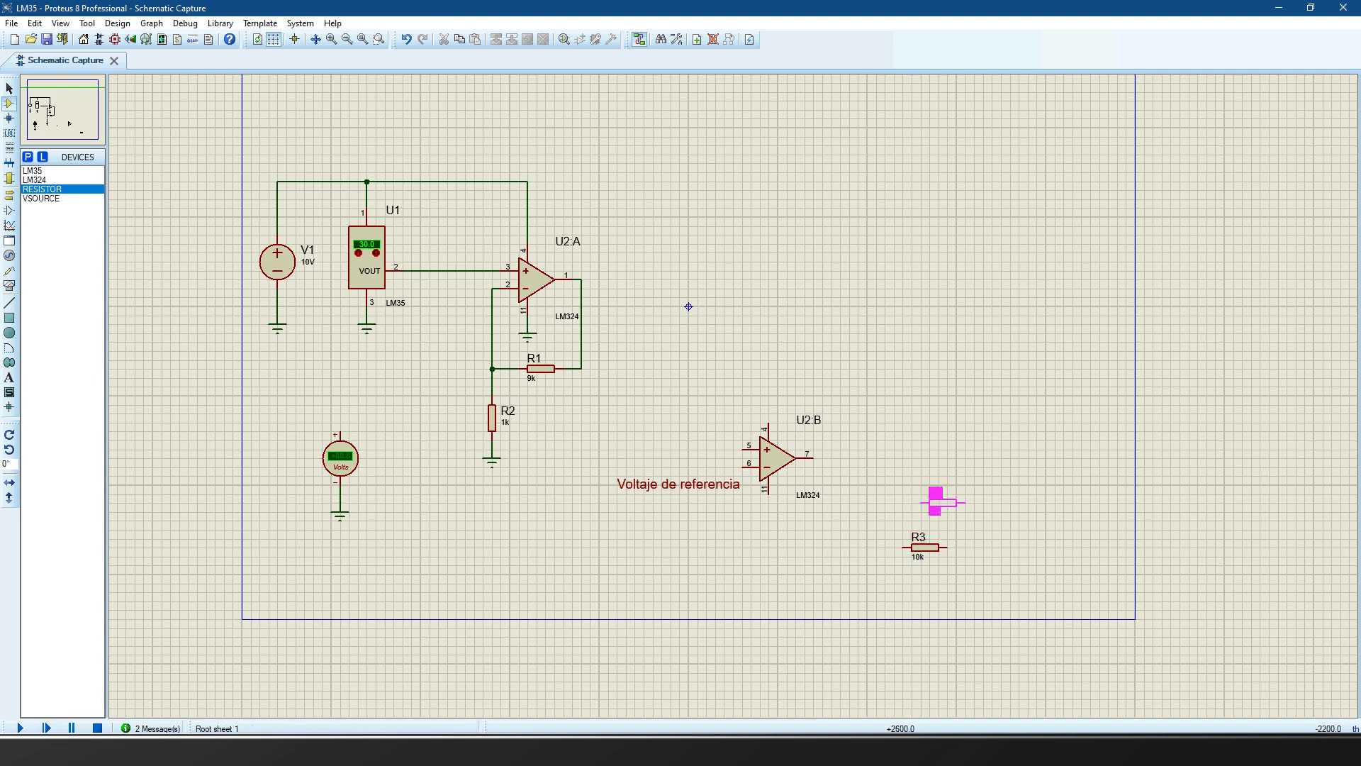
click(939, 552)
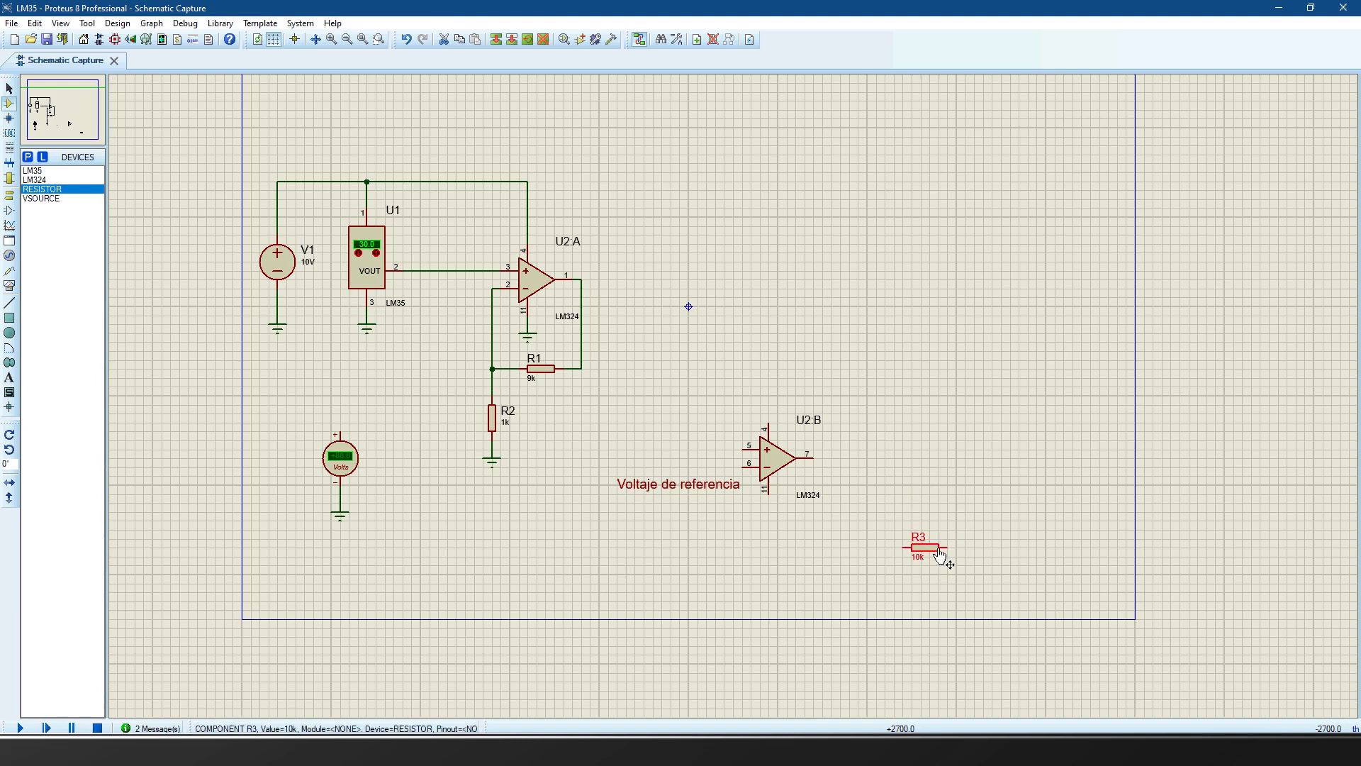
key(KP_Add)
- Stack eight more vertical resistors, R4 to R11, in an evenly spaced column above R3
click(922, 480)
click(922, 418)
click(921, 354)
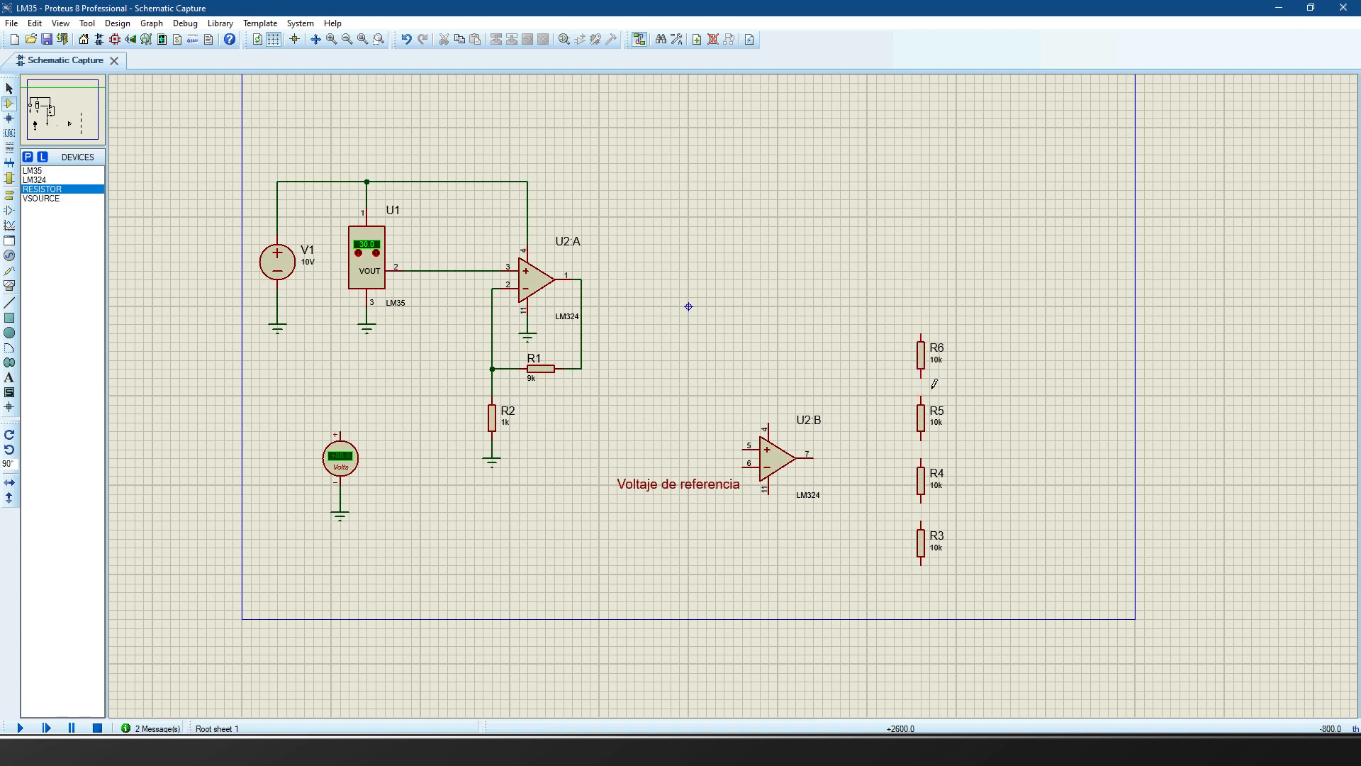
click(922, 290)
click(921, 291)
click(929, 212)
click(926, 228)
scroll(931, 198, down, 1)
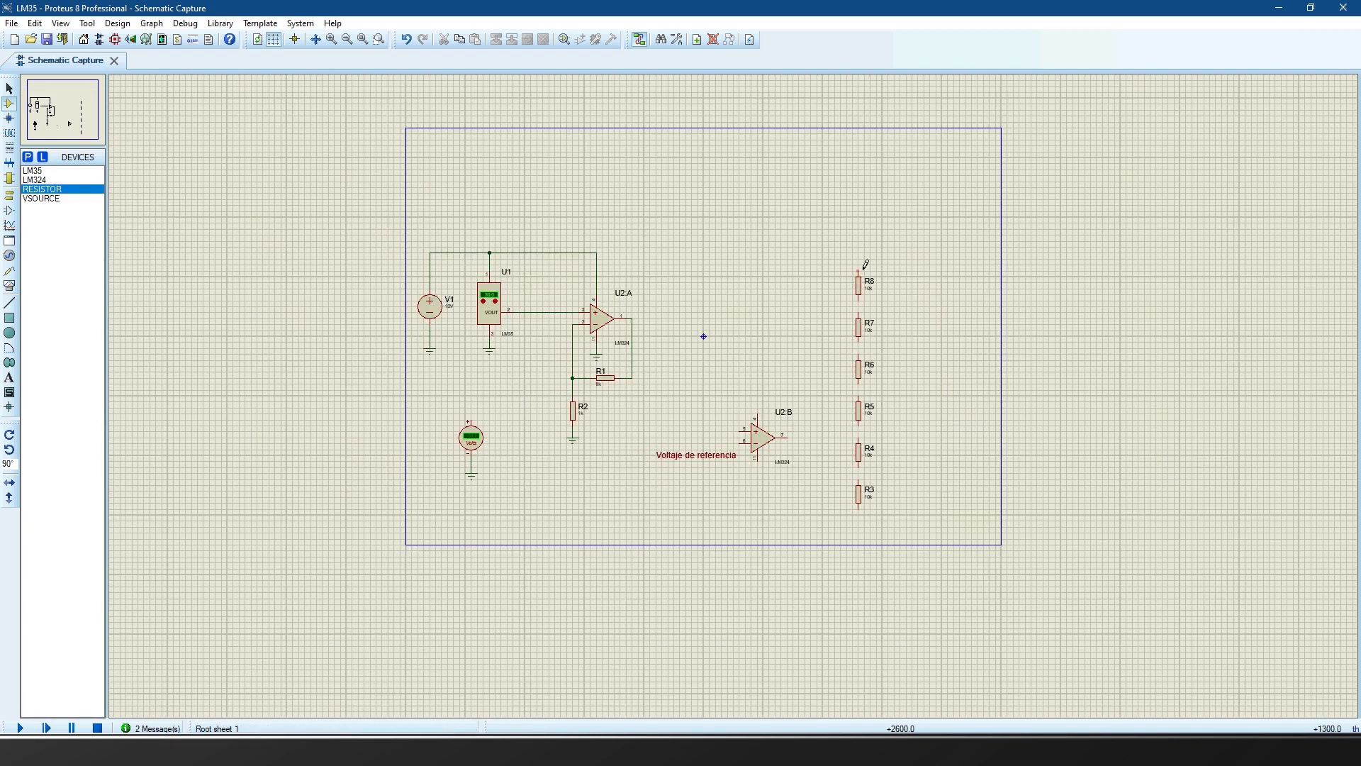
click(859, 243)
click(860, 202)
click(860, 203)
click(862, 154)
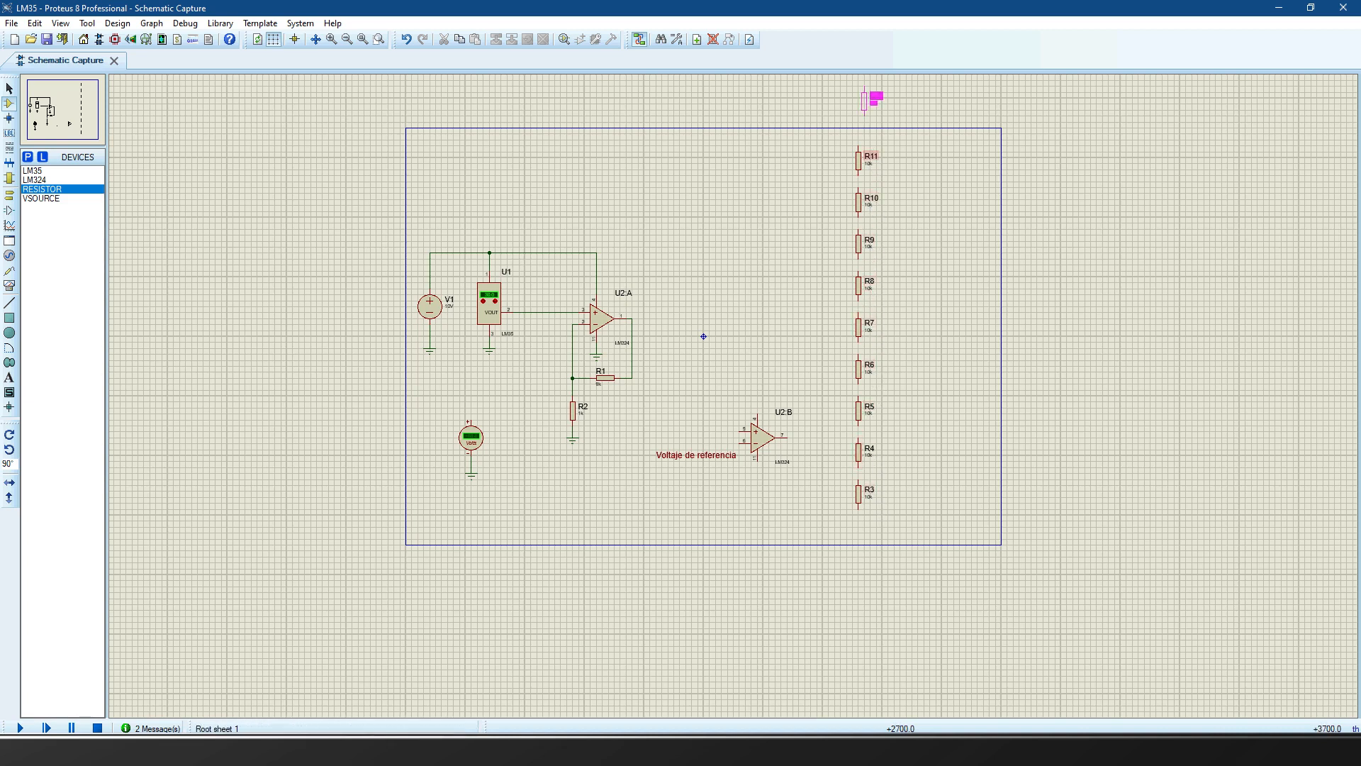
- Place a tenth vertical resistor above R11, then wire R3 to R4 and R4 to R5
click(862, 114)
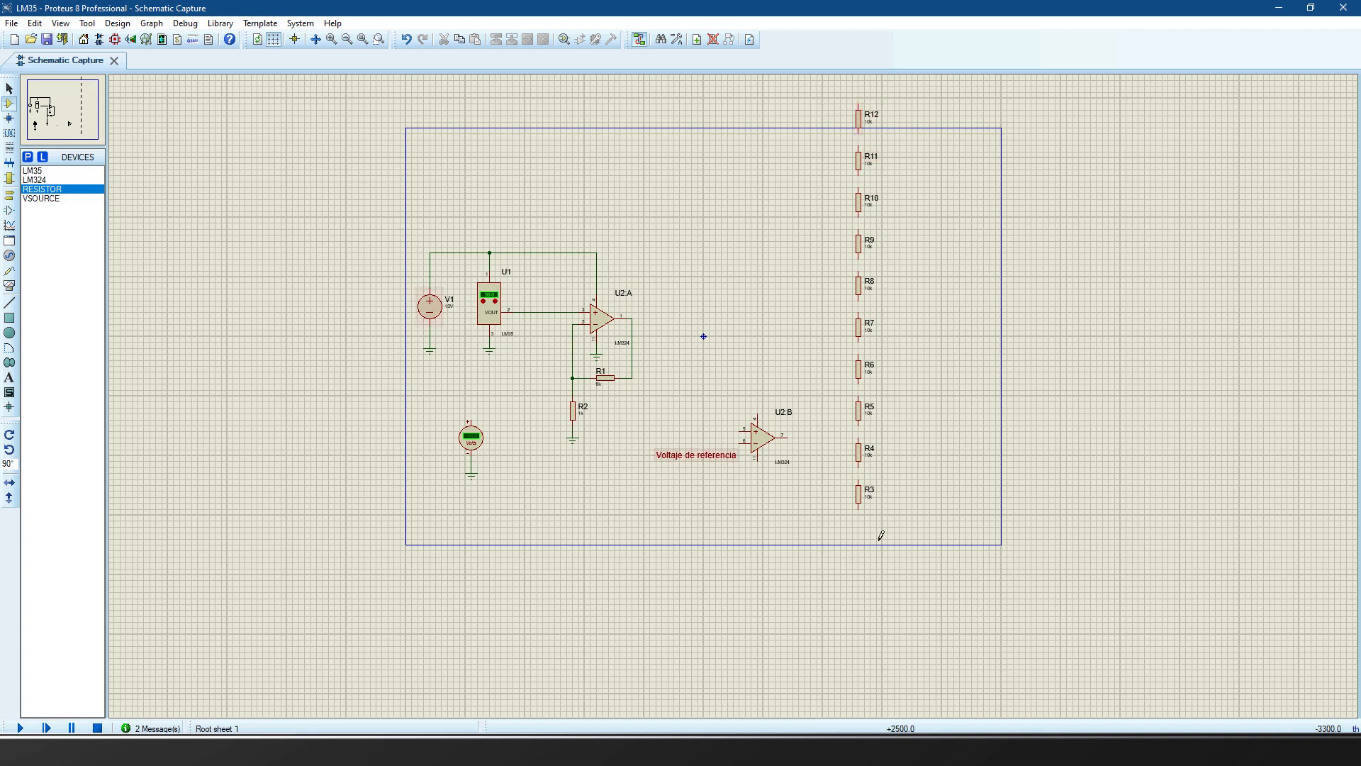
scroll(871, 489, up, 1)
scroll(743, 406, up, 1)
click(733, 396)
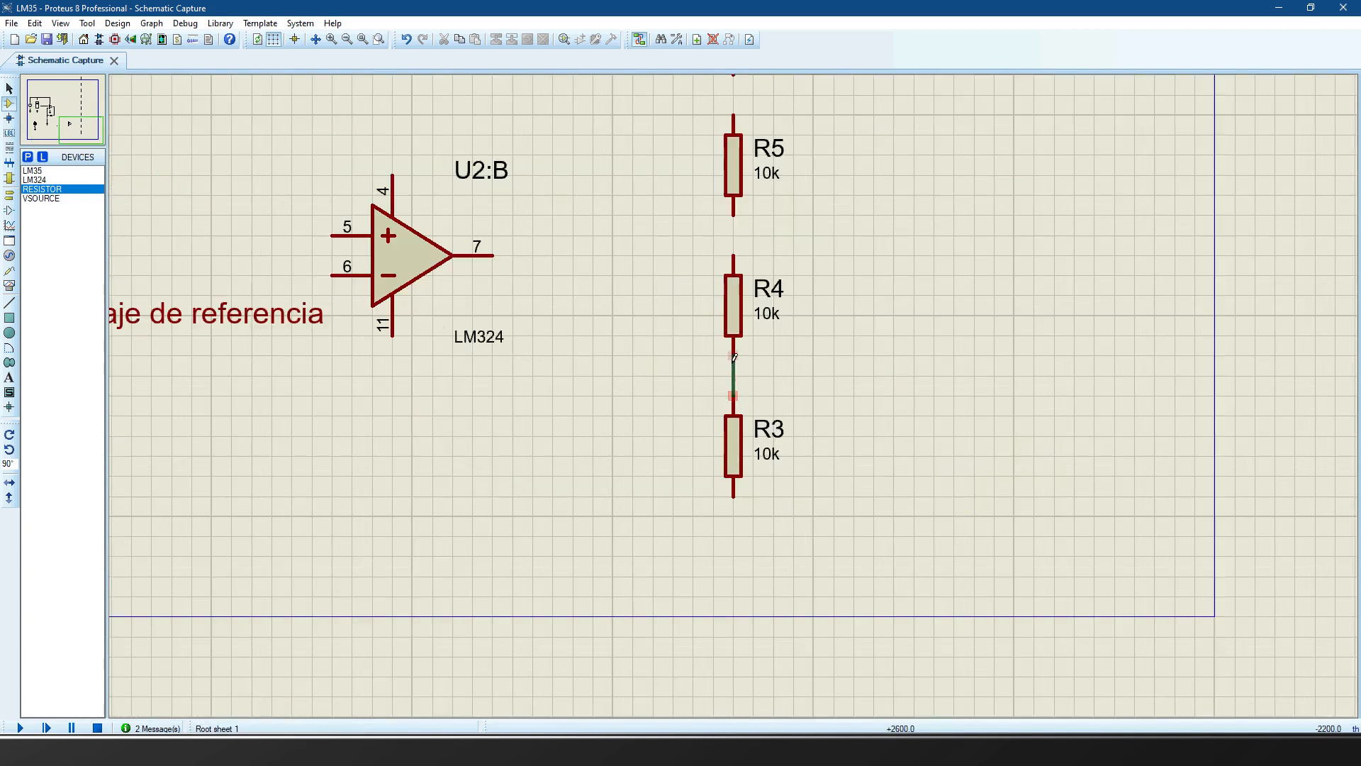
click(734, 376)
click(734, 261)
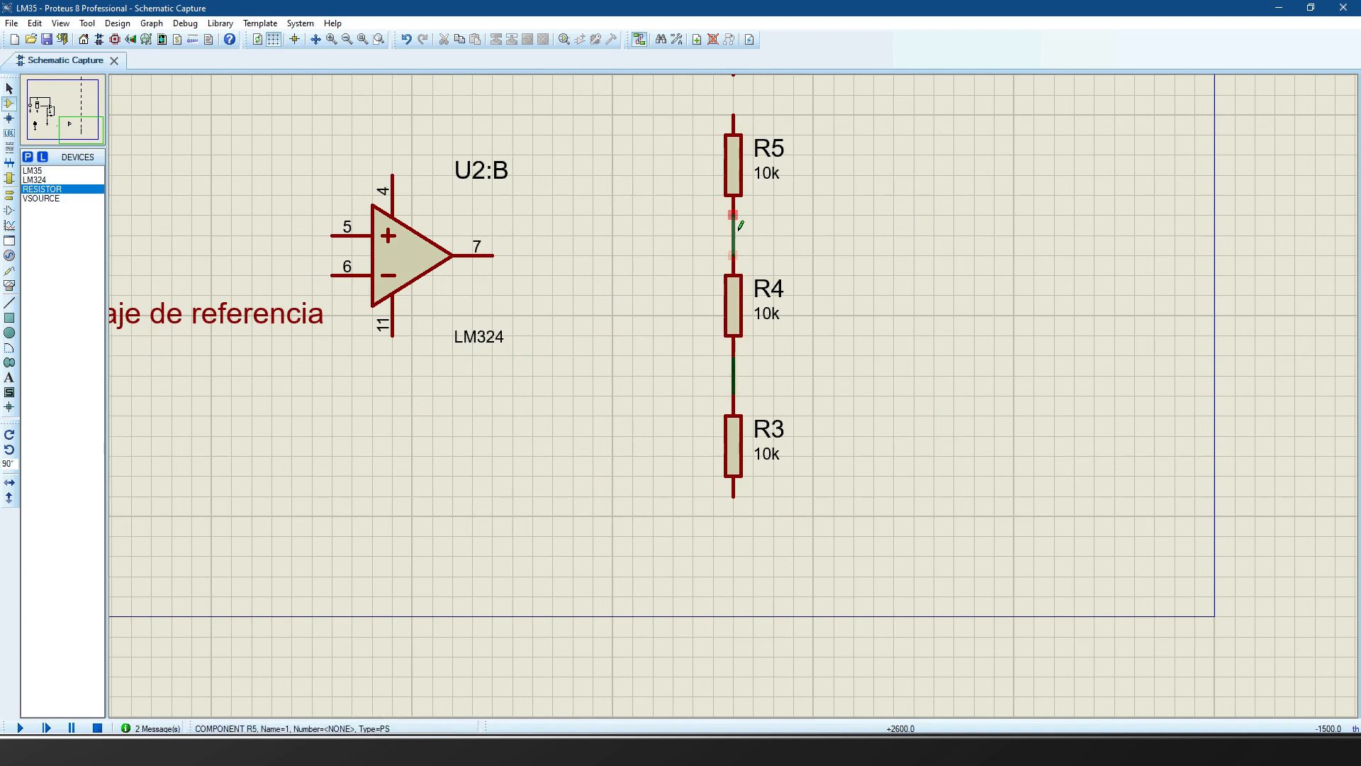
click(734, 217)
- Wire the remaining column resistors from R5 up to R12 together in series
scroll(736, 222, down, 2)
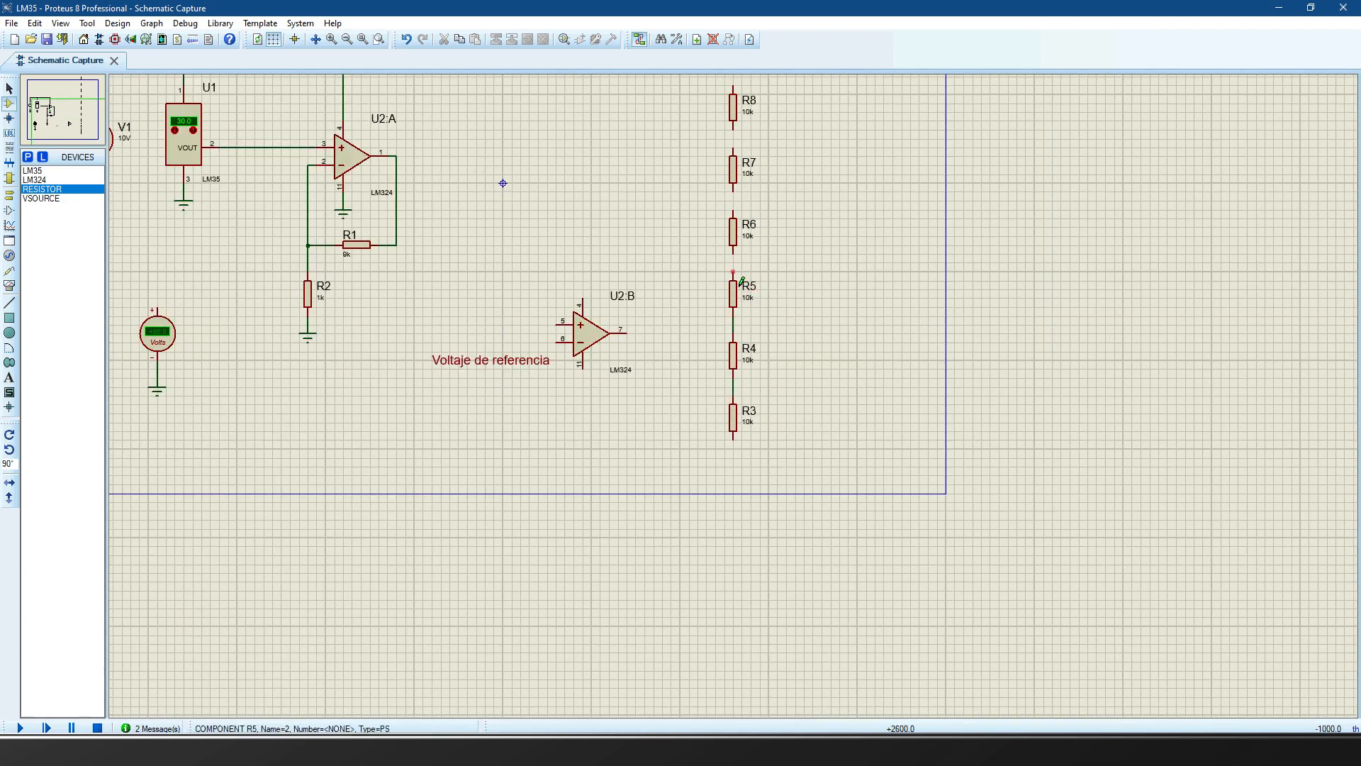
click(743, 268)
scroll(747, 334, down, 1)
scroll(747, 334, up, 1)
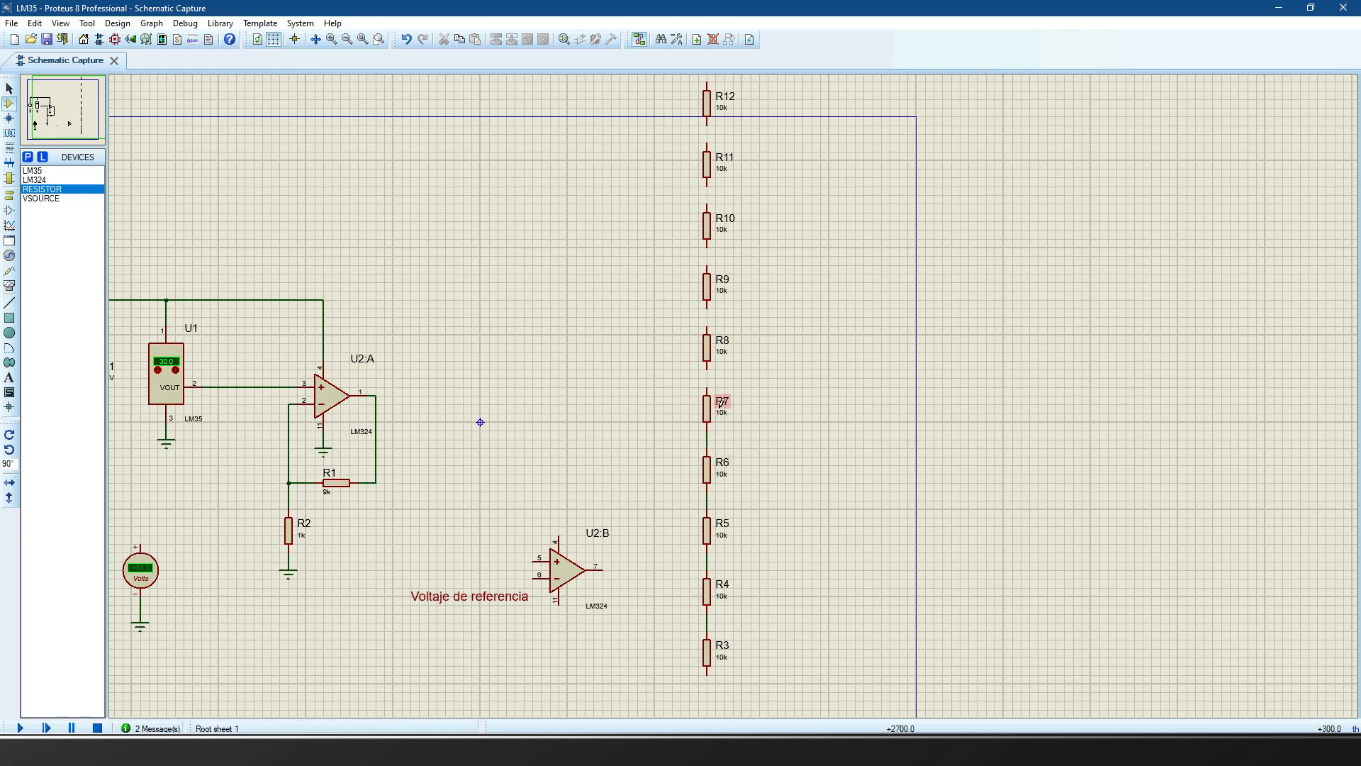
click(718, 335)
click(715, 310)
click(718, 268)
click(717, 249)
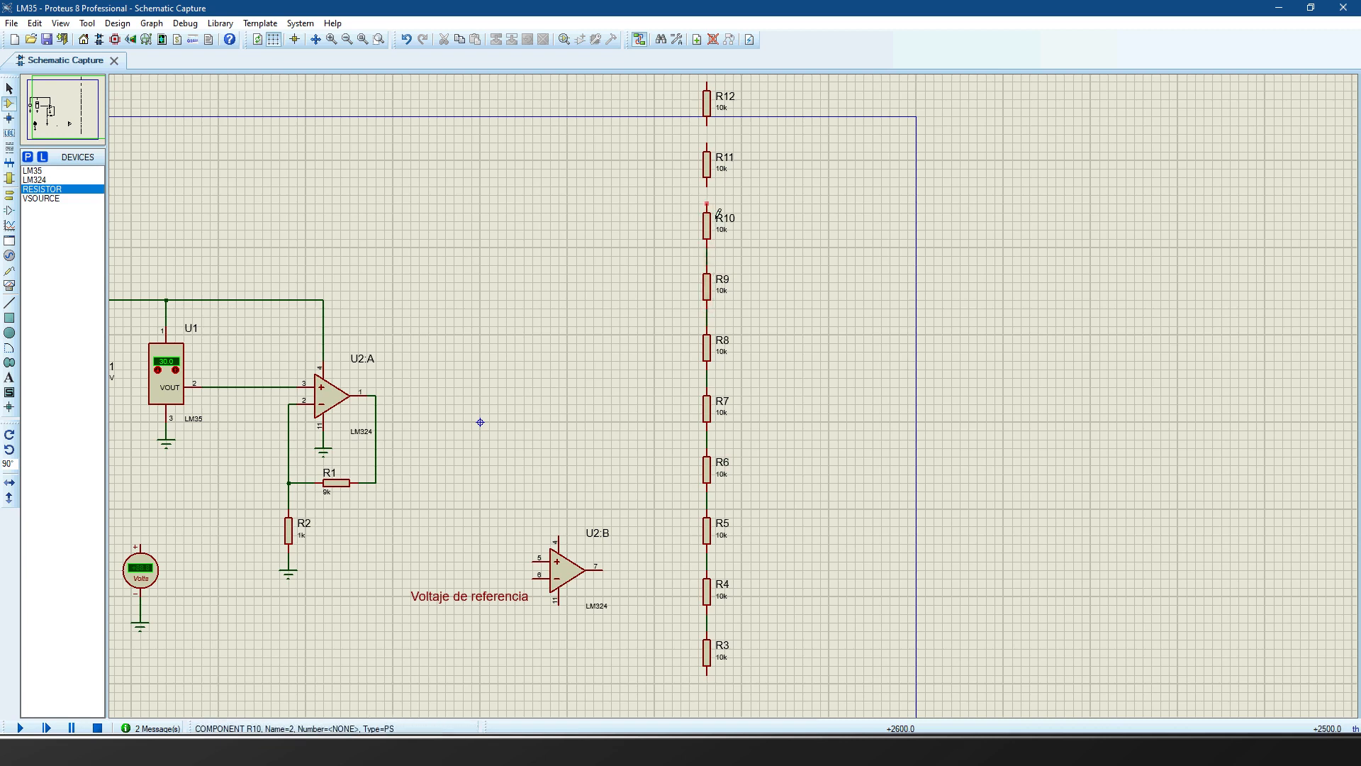
click(718, 196)
click(719, 152)
click(719, 134)
scroll(722, 170, down, 2)
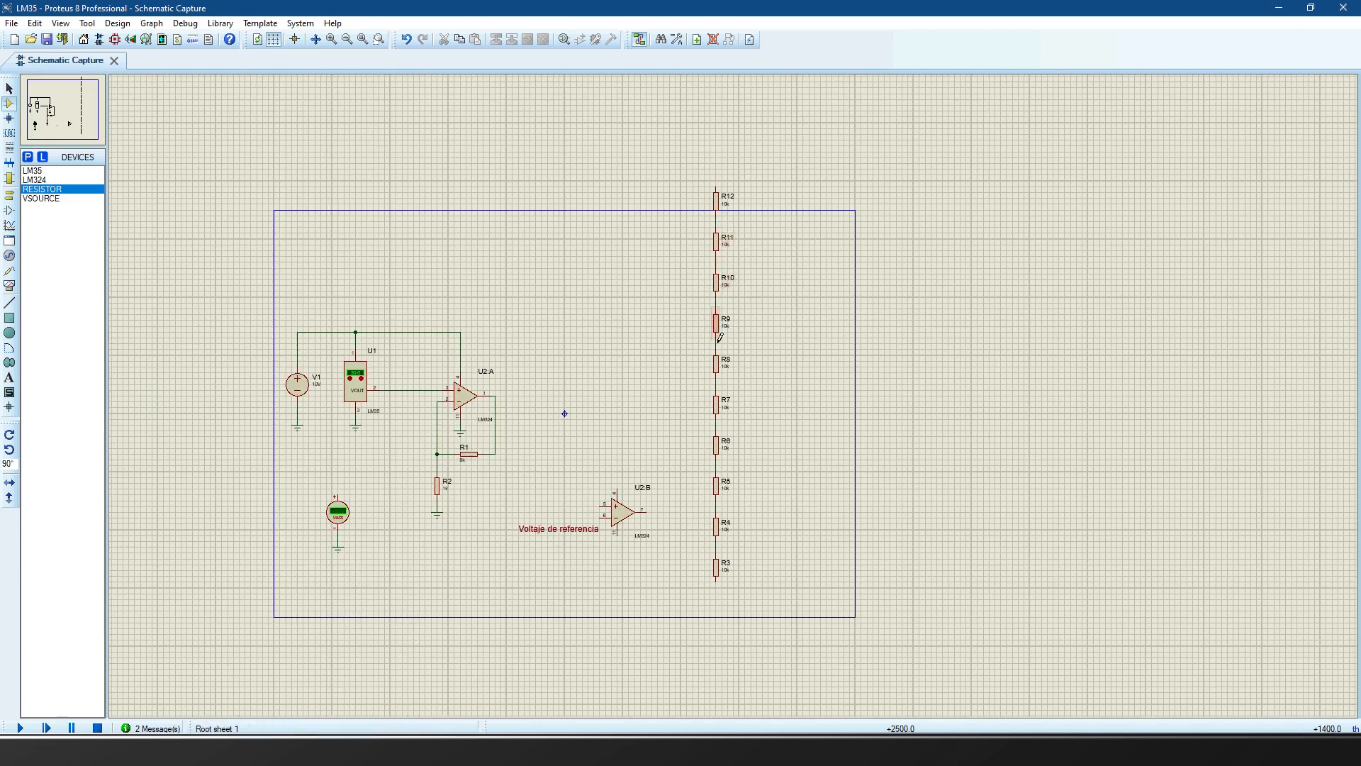
- Move the whole R3 to R12 column down and slightly left so that its resistors sit inside the sheet border
click(9, 88)
drag(675, 169, 752, 607)
click(769, 589)
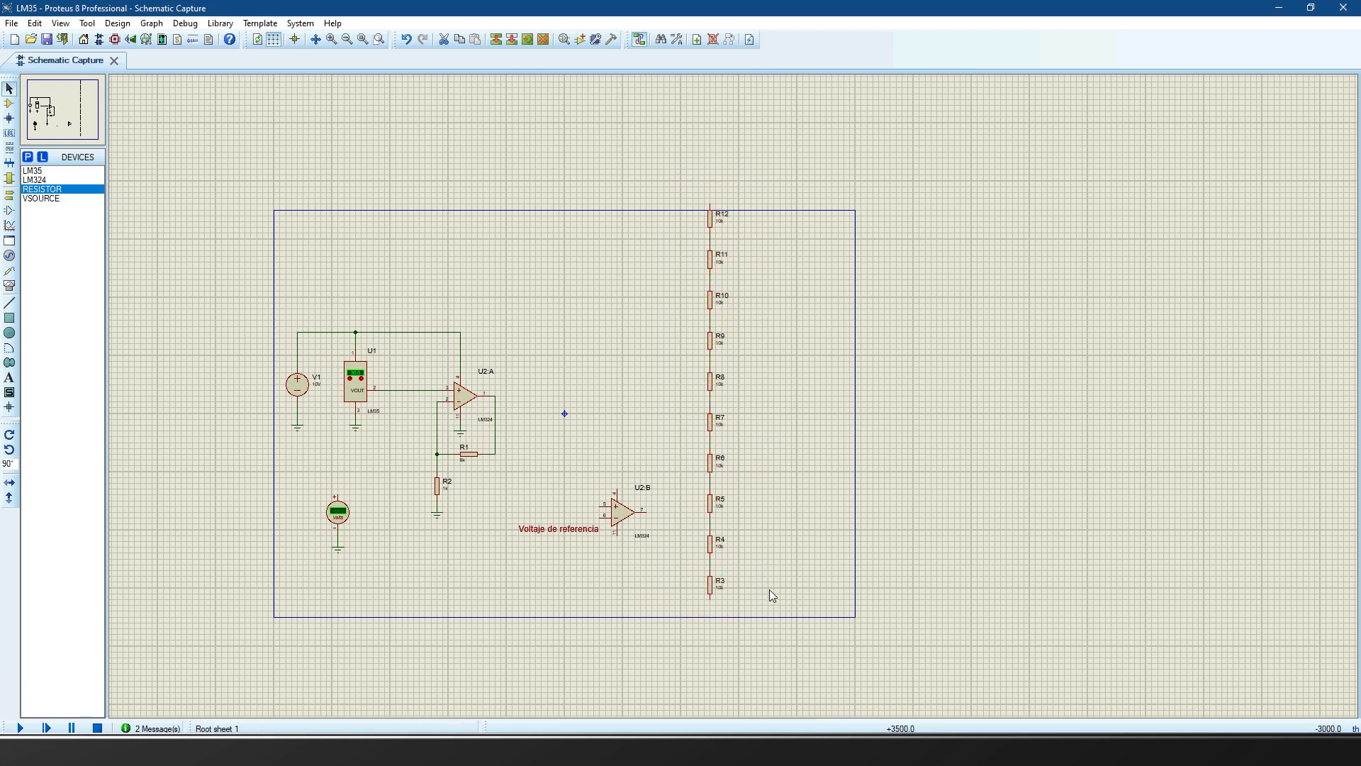
- Place a ground terminal below R3, wire it to R3's lower pin and shift it up closer to the resistor
click(9, 193)
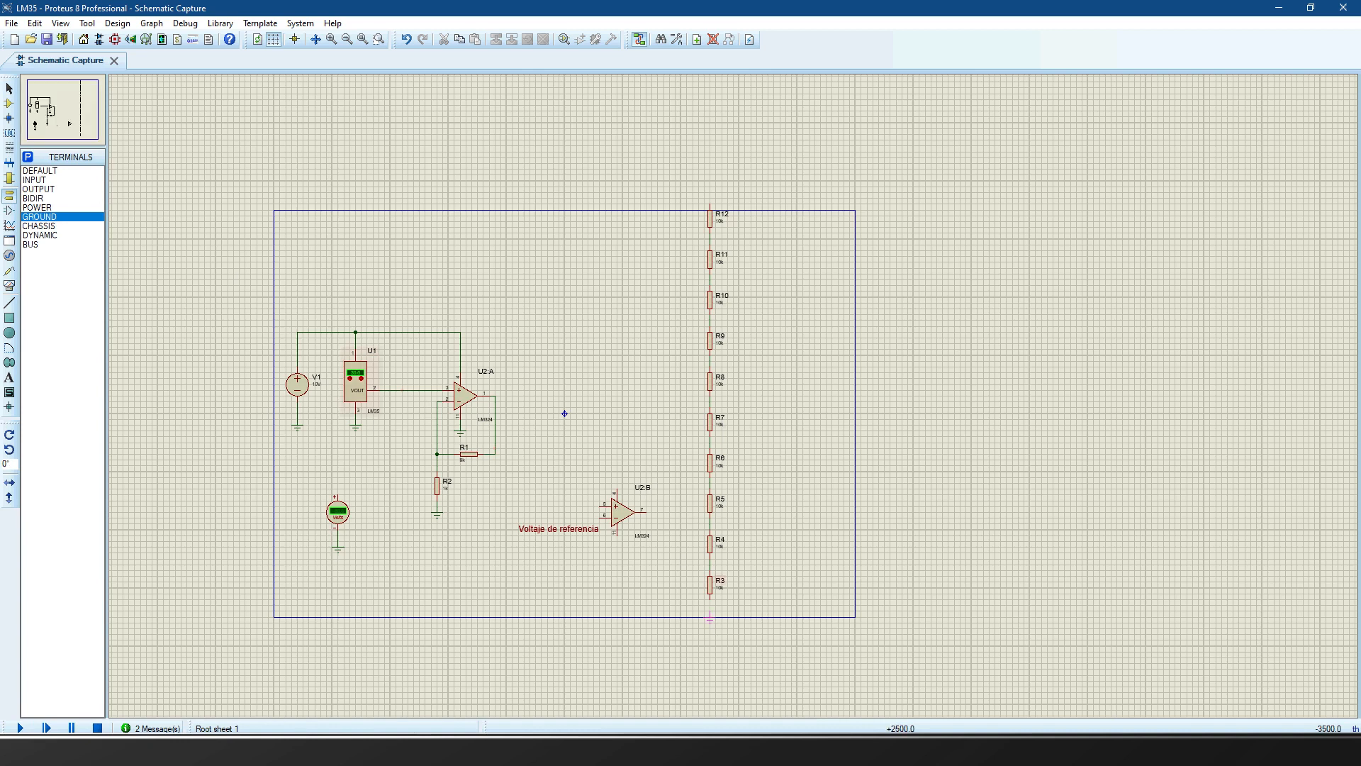
scroll(713, 610, up, 3)
click(736, 360)
click(736, 423)
drag(734, 427, 734, 395)
- Wire the top pin of R12 to the positive supply node above V1
scroll(756, 354, down, 3)
scroll(756, 355, down, 3)
scroll(756, 374, up, 3)
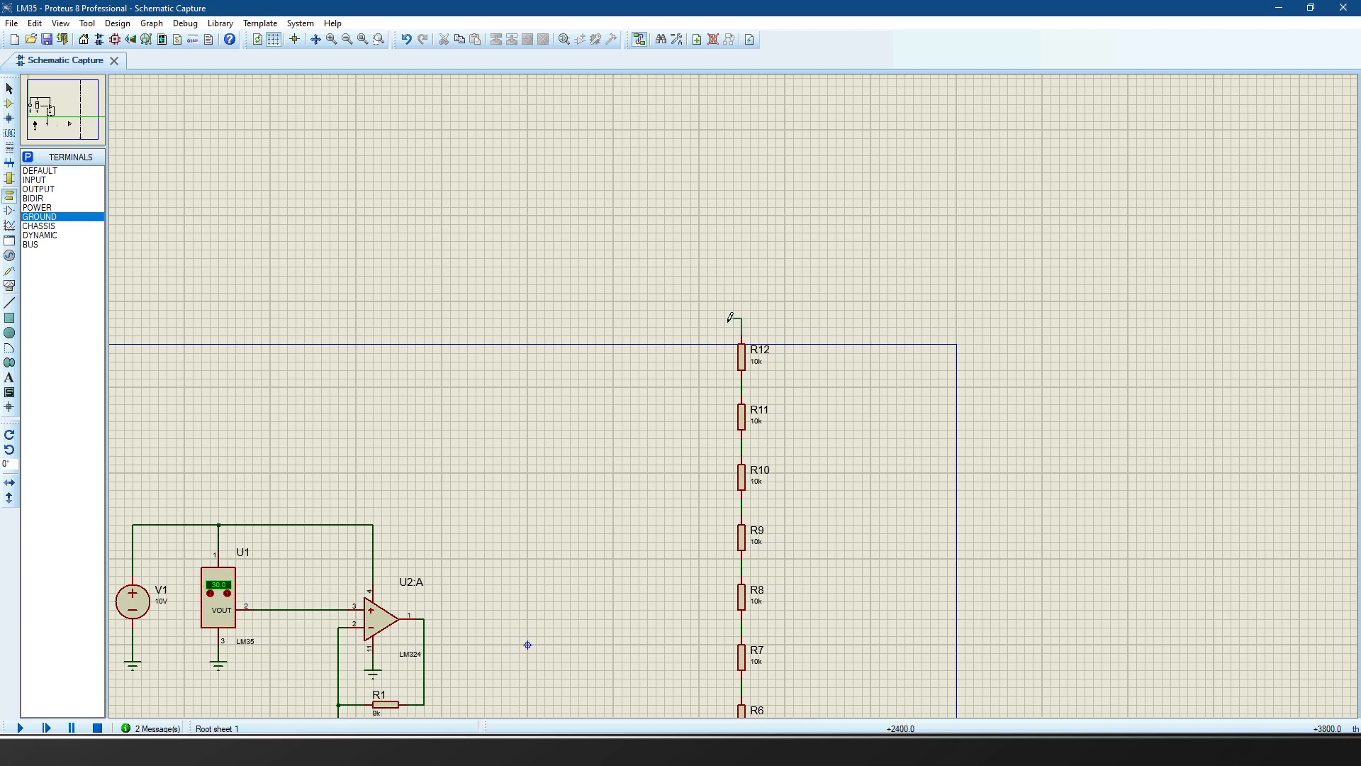
click(135, 528)
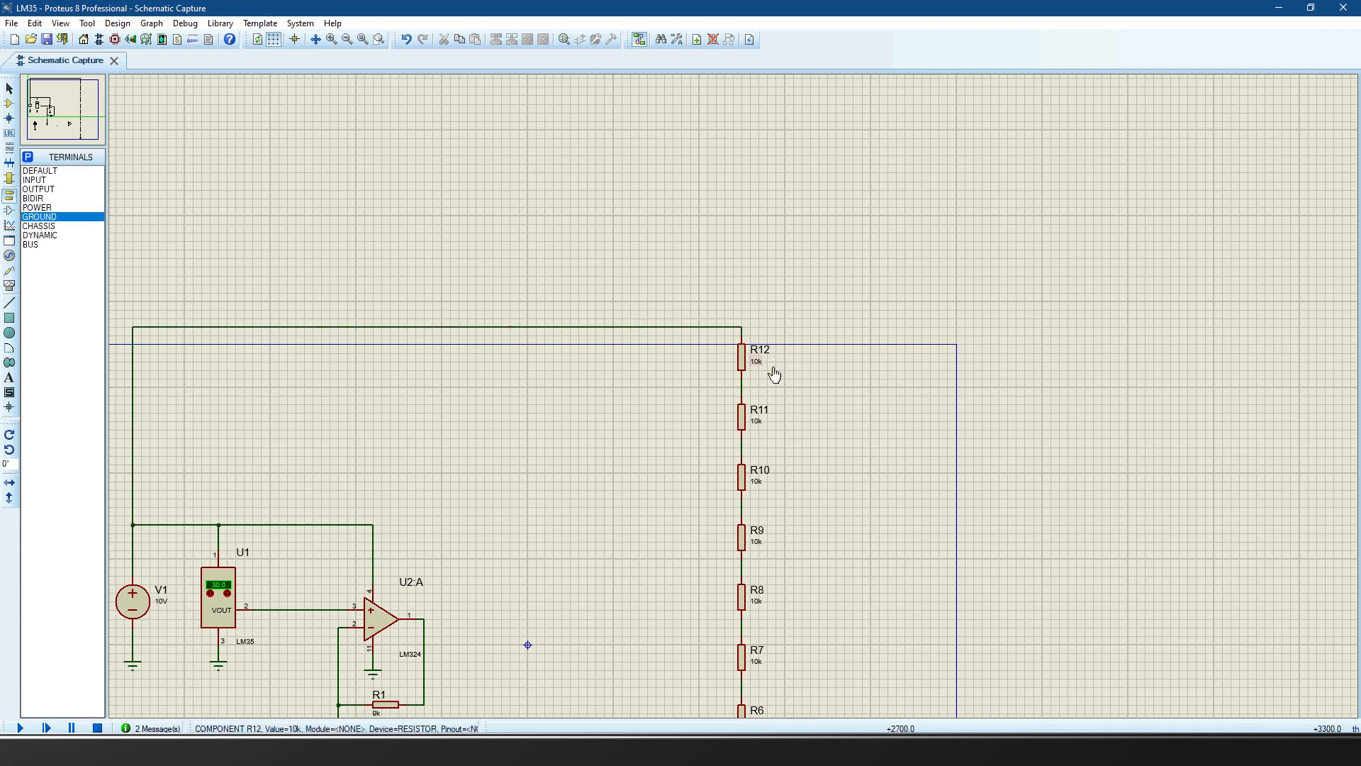
- Move the voltmeter with its ground to the right of R3 and wire its positive terminal to the node between R3 and R4
scroll(759, 365, down, 2)
scroll(764, 412, up, 1)
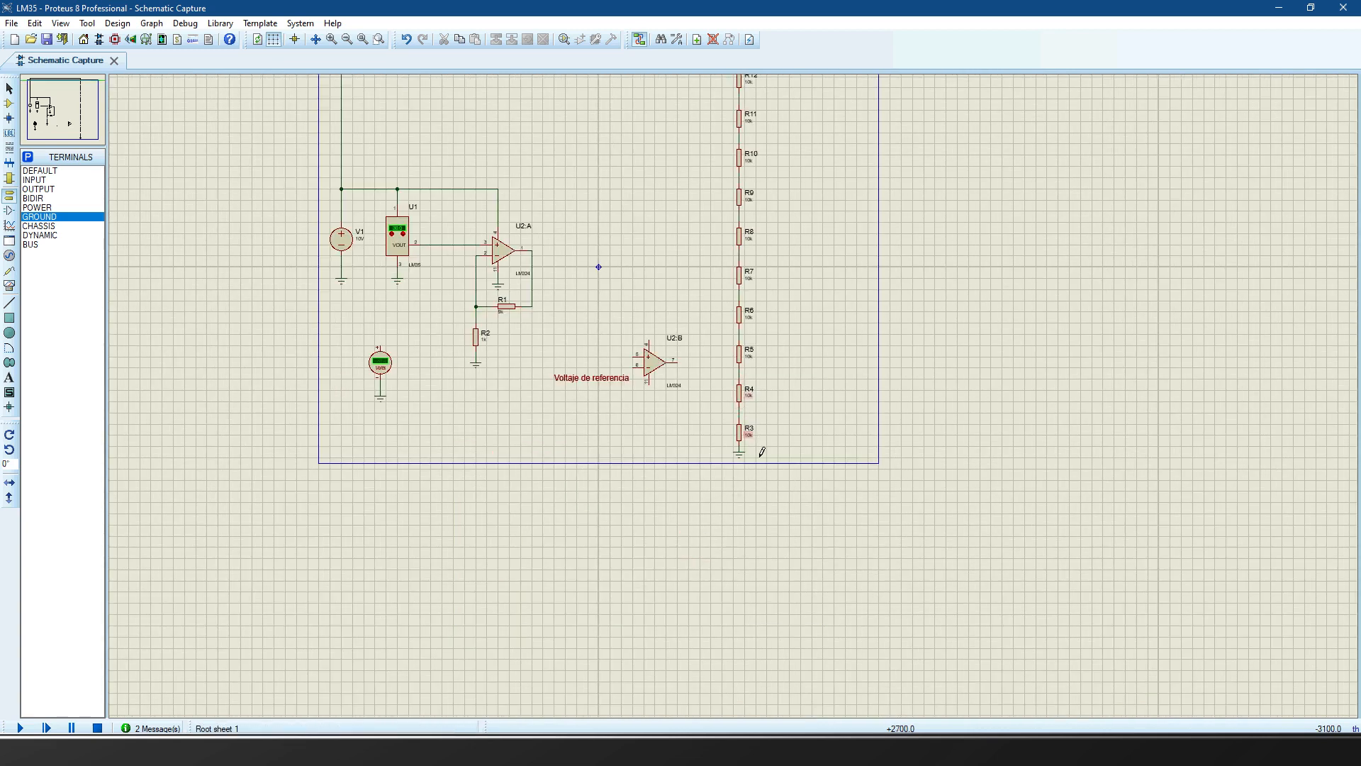
scroll(769, 249, down, 1)
scroll(744, 405, up, 2)
drag(286, 516, 184, 378)
drag(266, 444, 922, 522)
click(883, 427)
click(891, 490)
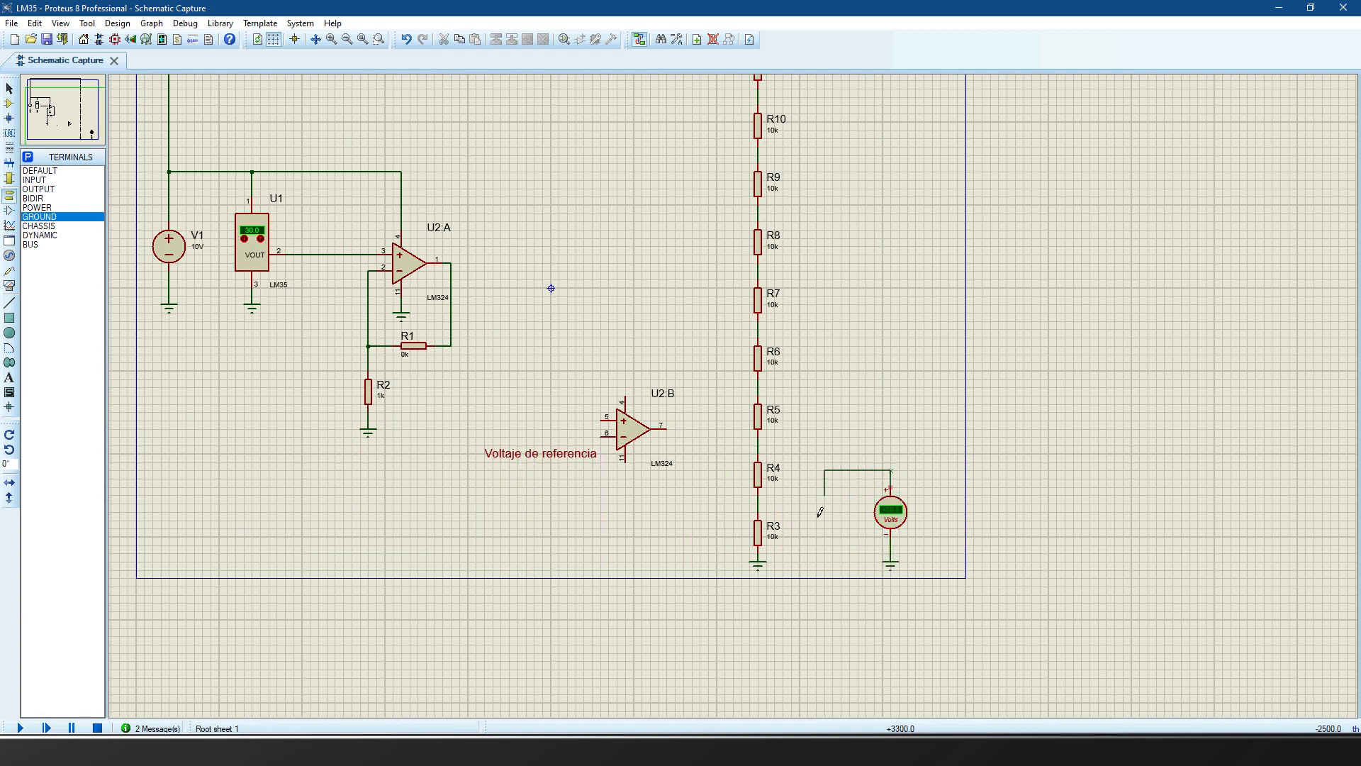
click(758, 503)
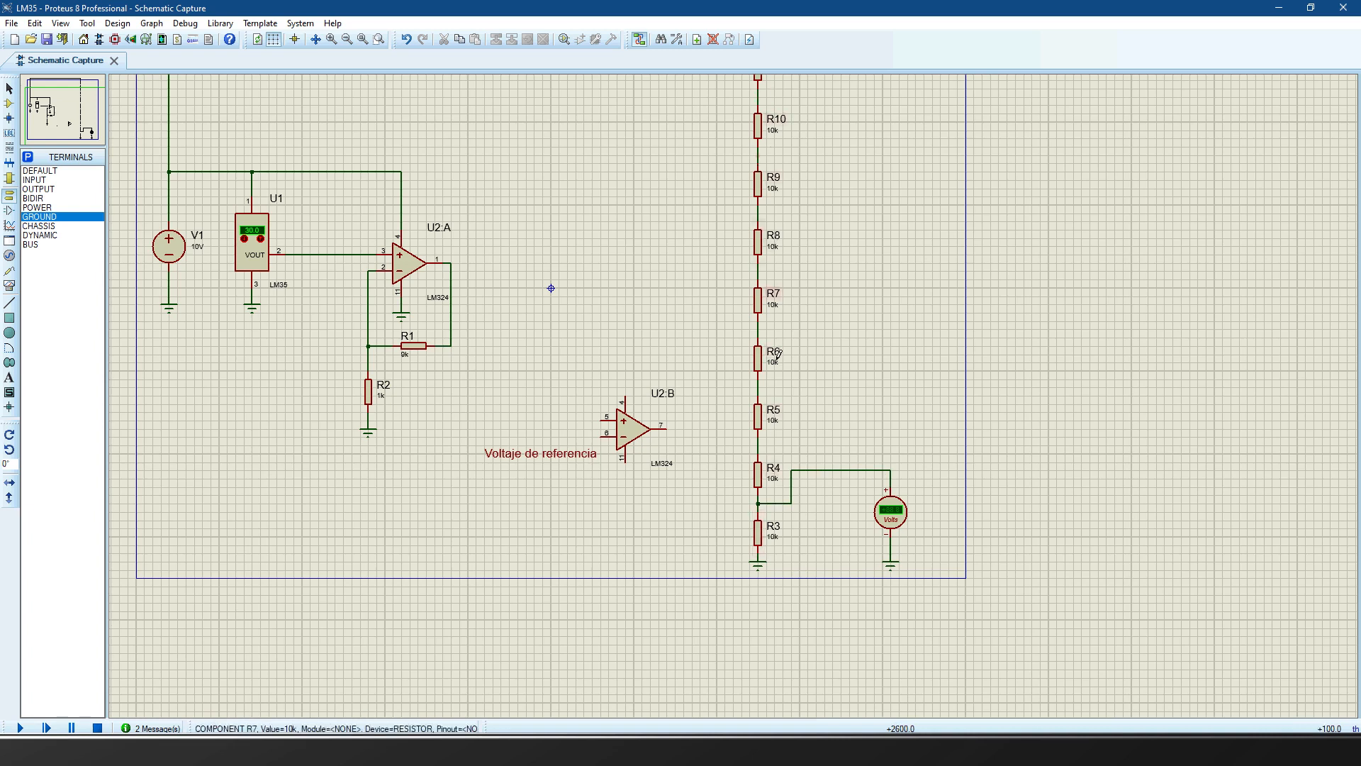
- Examine the resistor divider from the supply connection at R12 down to the voltmeter tap between R3 and R4
scroll(775, 411, down, 1)
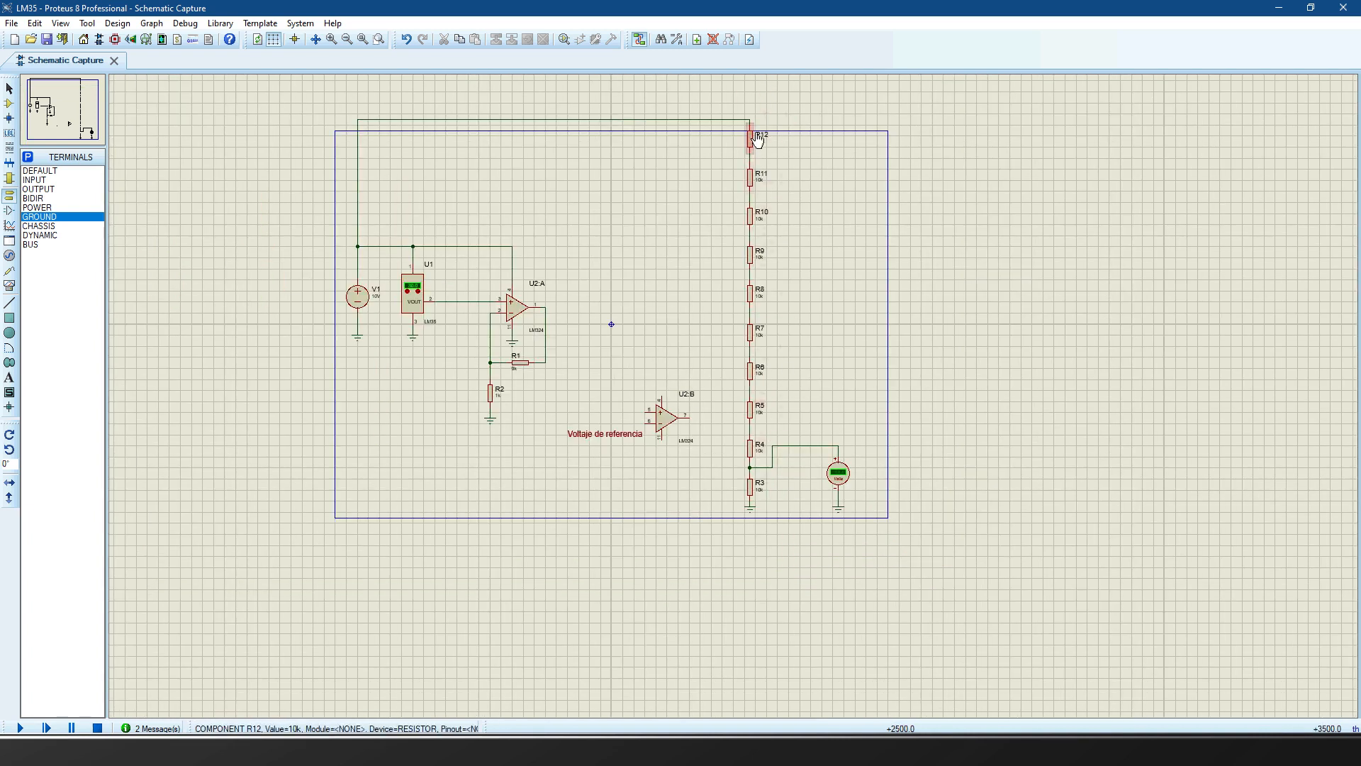
scroll(753, 142, up, 1)
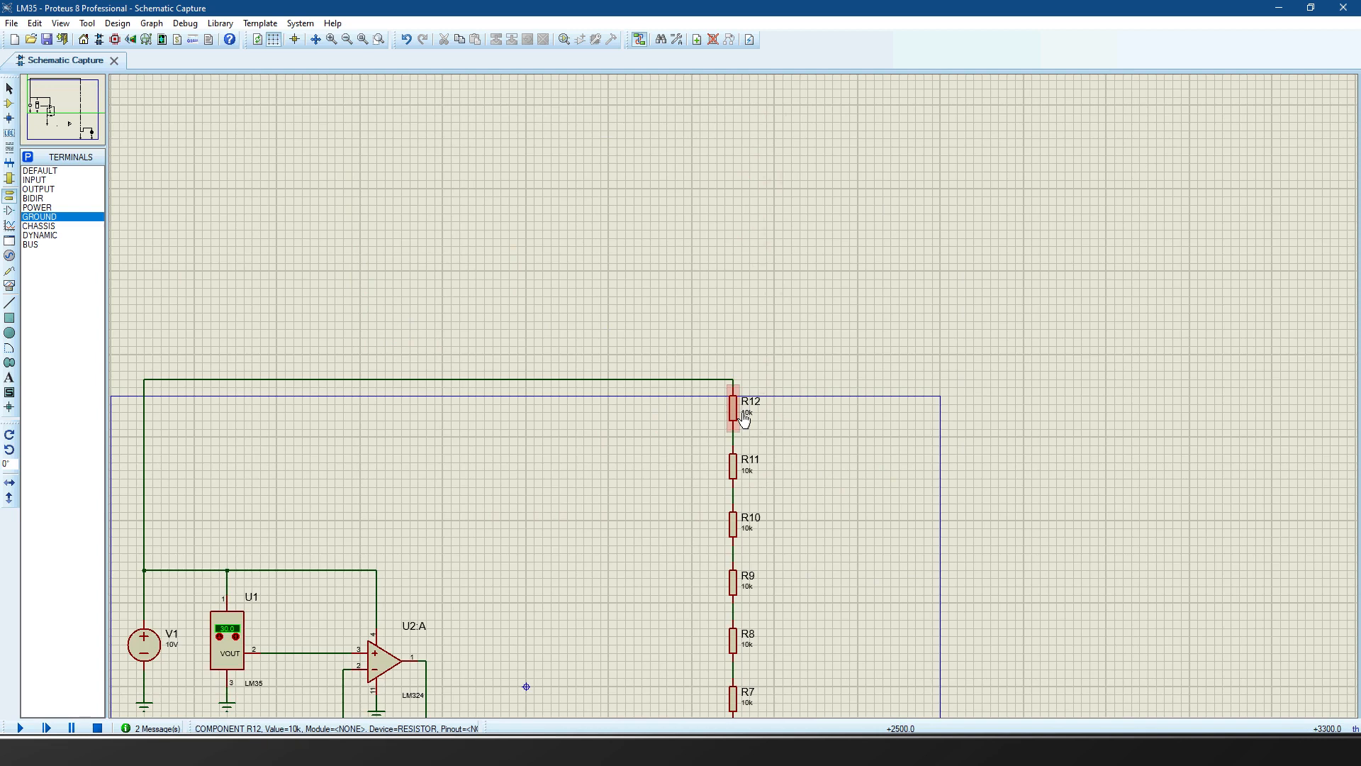
scroll(746, 553, down, 2)
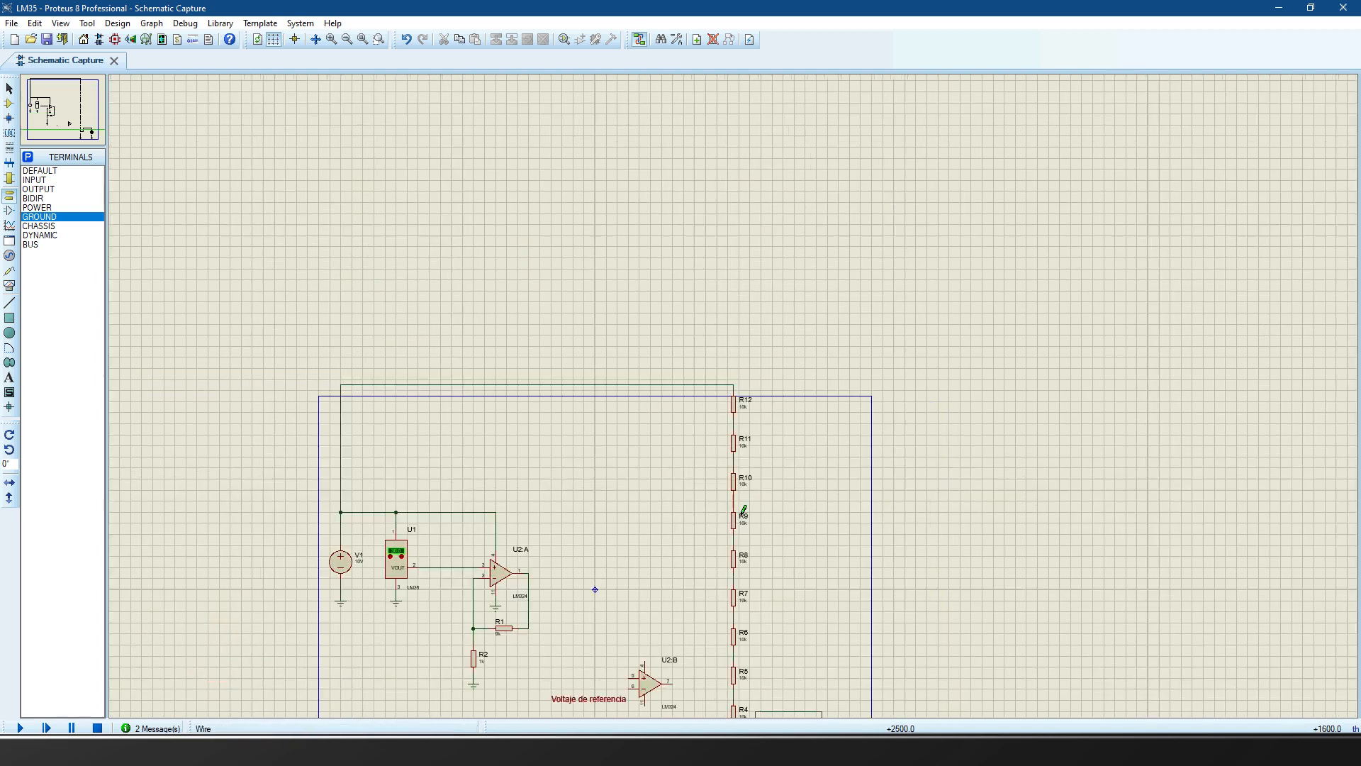
scroll(750, 564, up, 1)
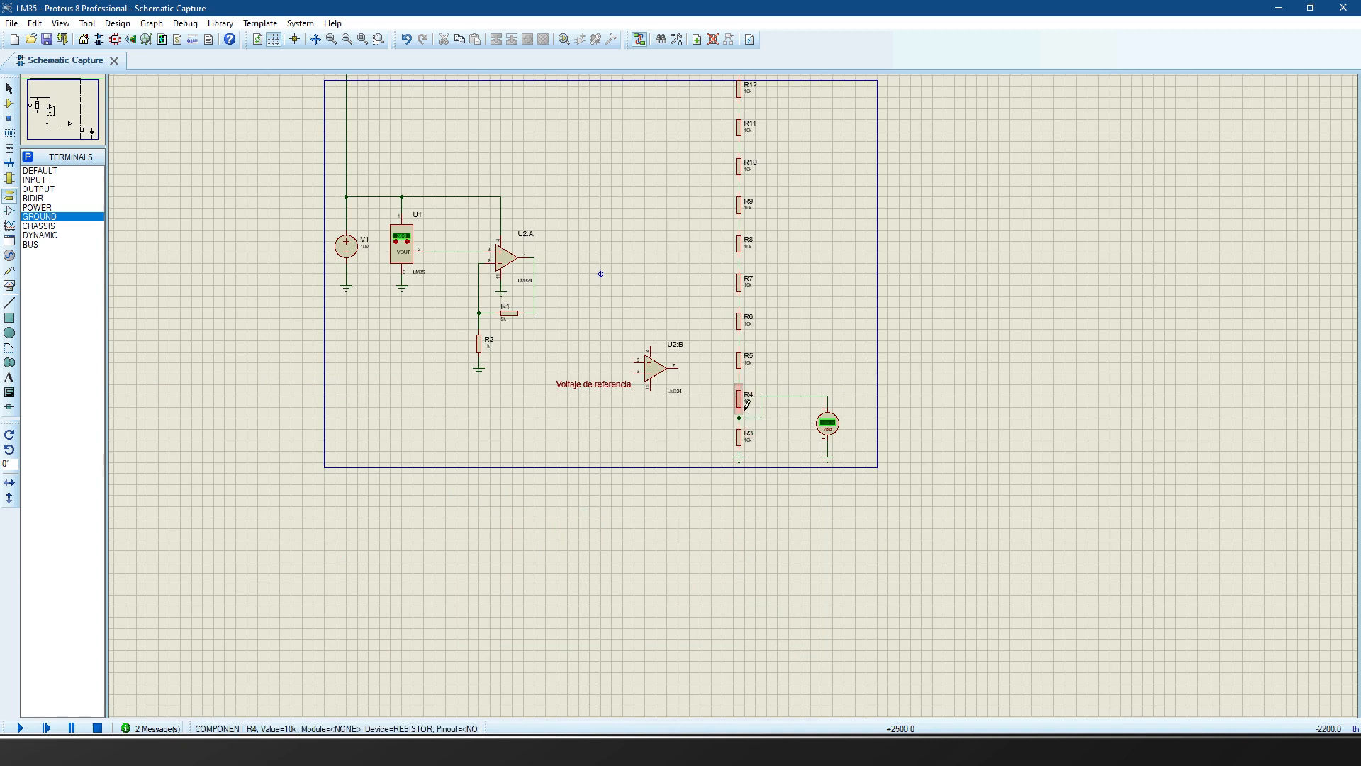
scroll(756, 401, down, 1)
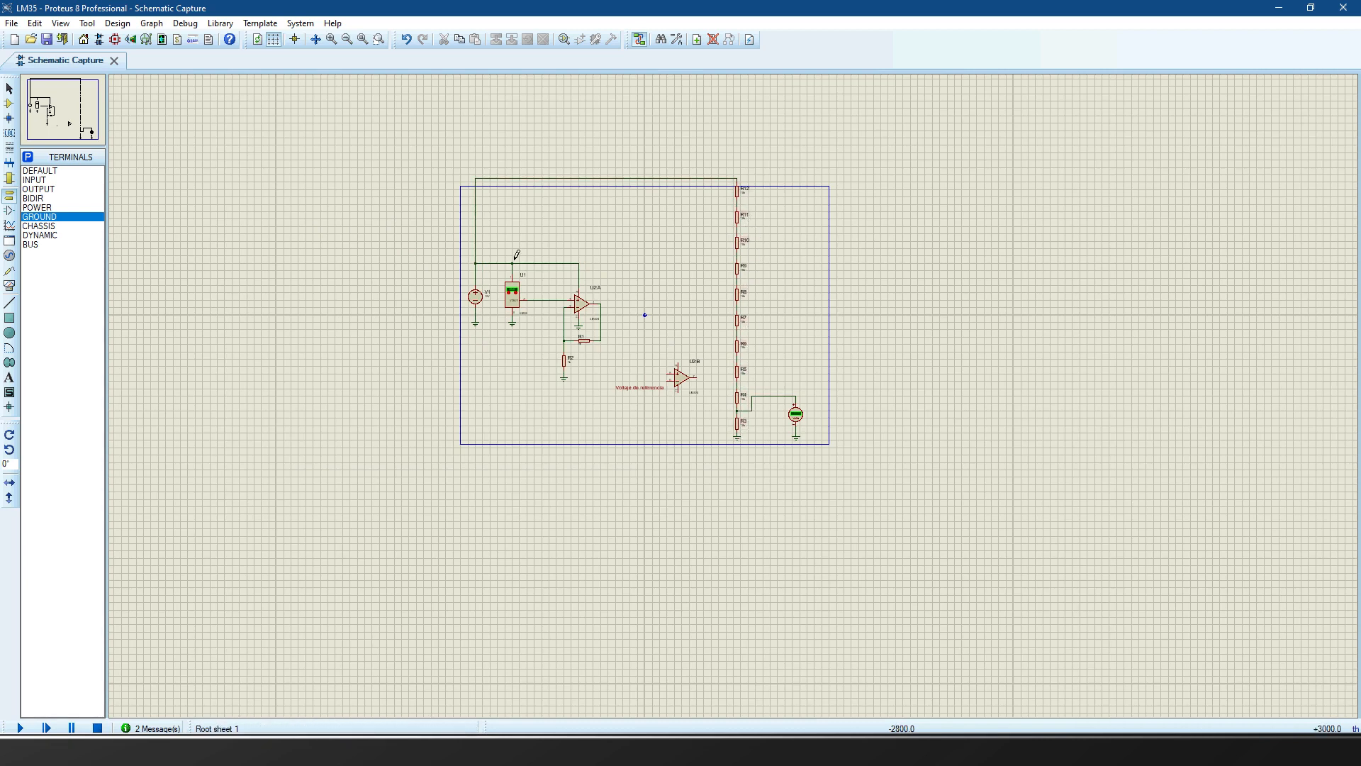
scroll(477, 304, up, 2)
scroll(763, 383, down, 1)
scroll(766, 386, down, 1)
scroll(737, 460, up, 1)
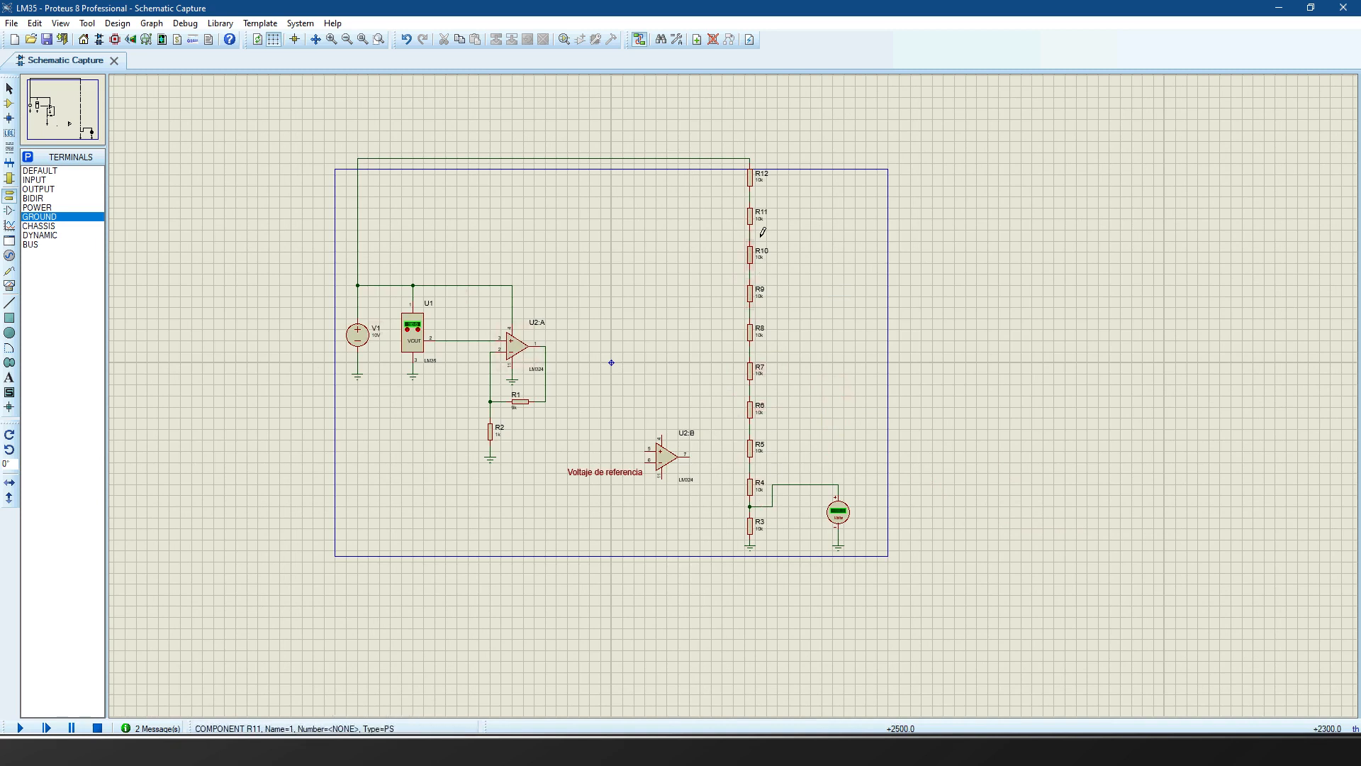
- Run the simulation to read the voltage at the node between R3 and R4, then stop it
scroll(804, 509, up, 1)
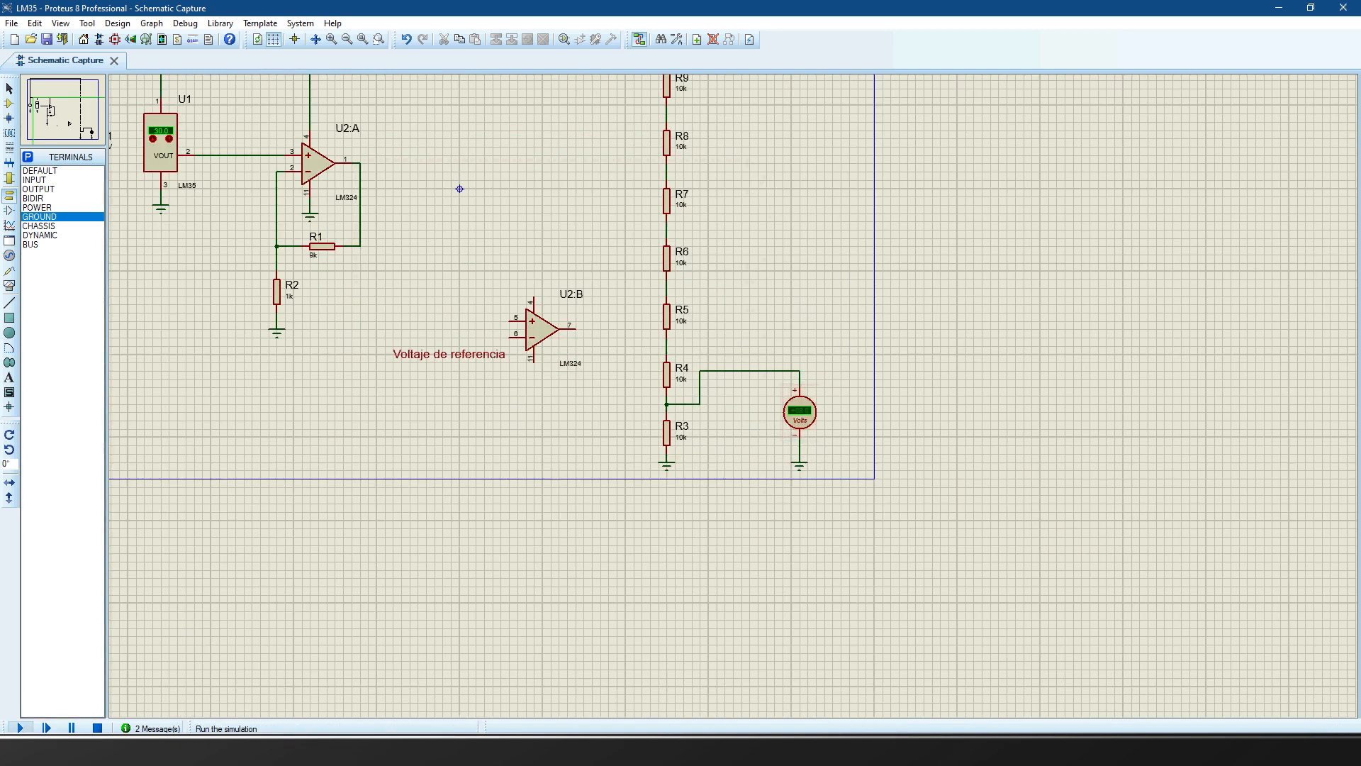
click(20, 728)
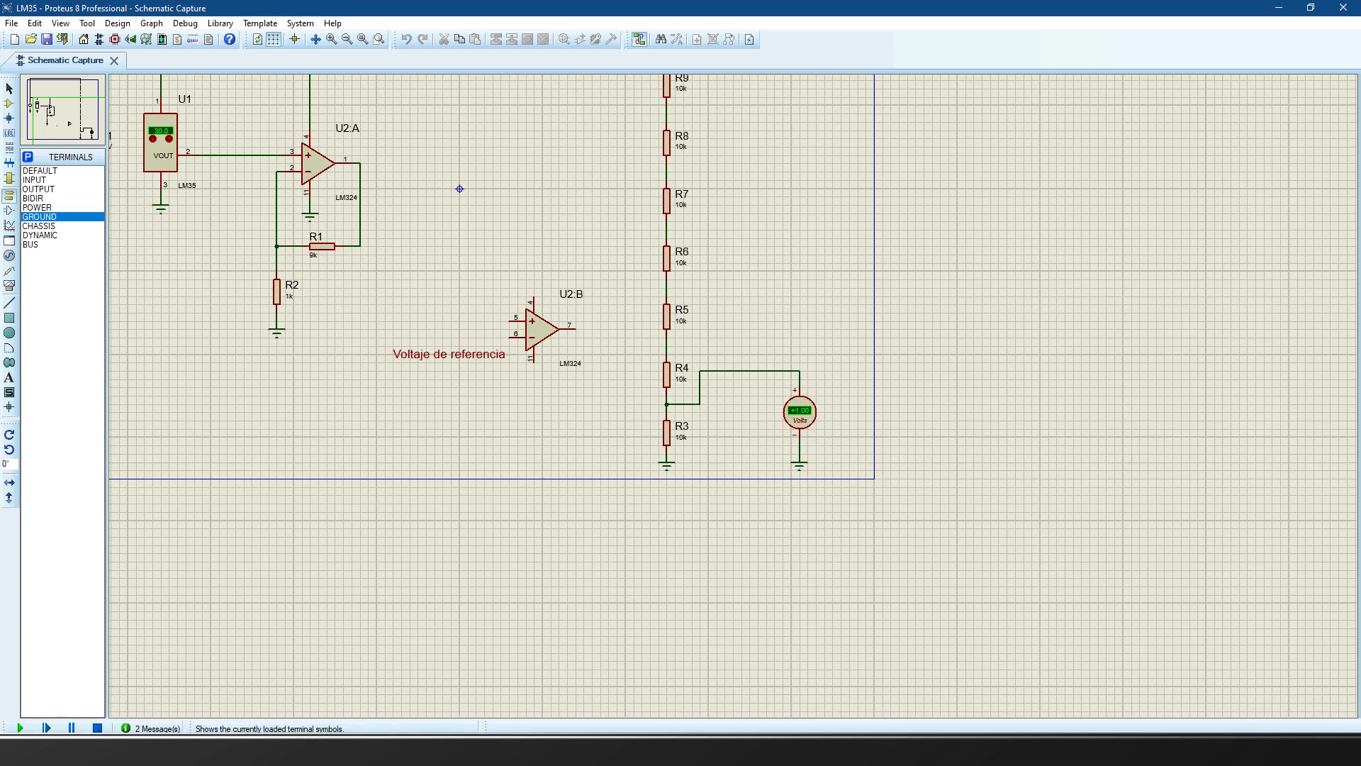
click(98, 728)
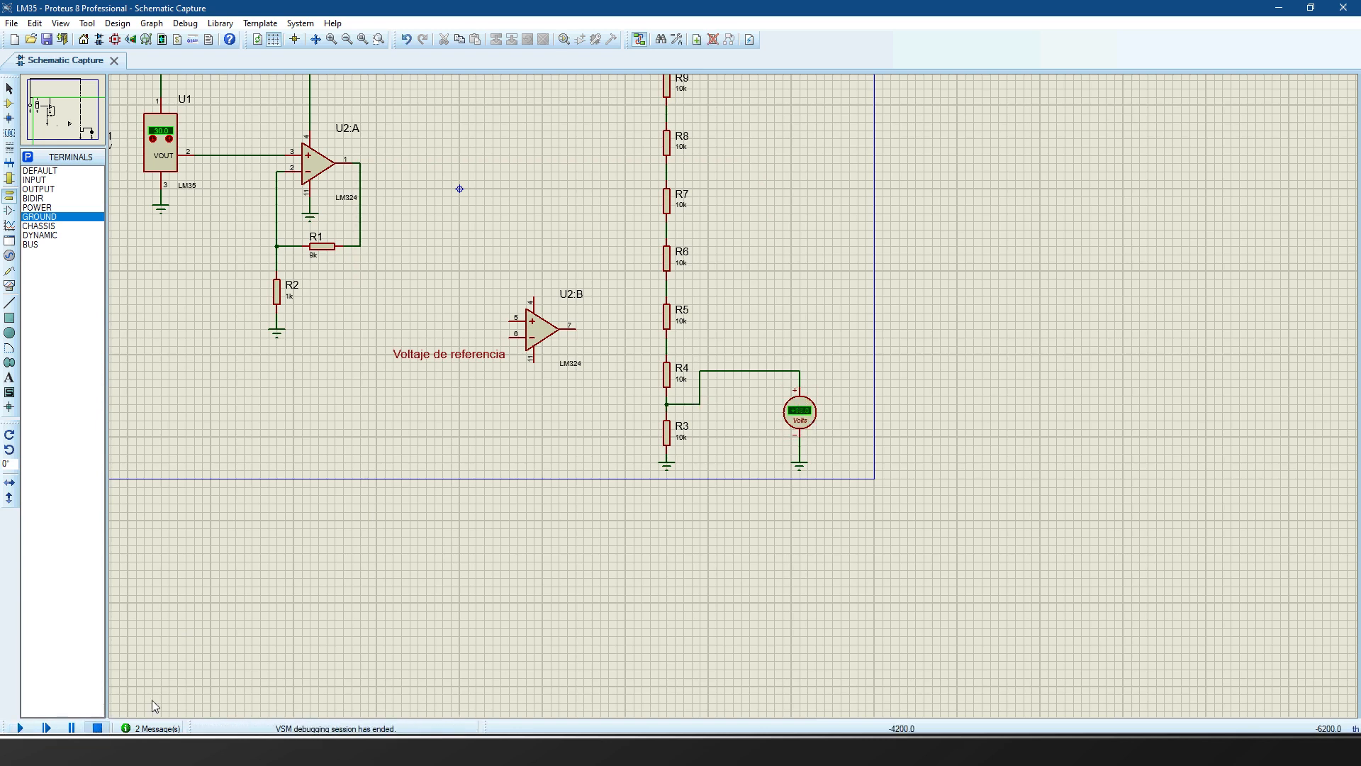
- Delete the voltmeter's wire and connect its positive terminal to the node between R5 and R6 instead
right_click(733, 371)
click(780, 401)
click(807, 394)
click(666, 288)
- Simulate to read the voltage at the node between R5 and R6, stop the simulation and delete the voltmeter's wire
click(20, 728)
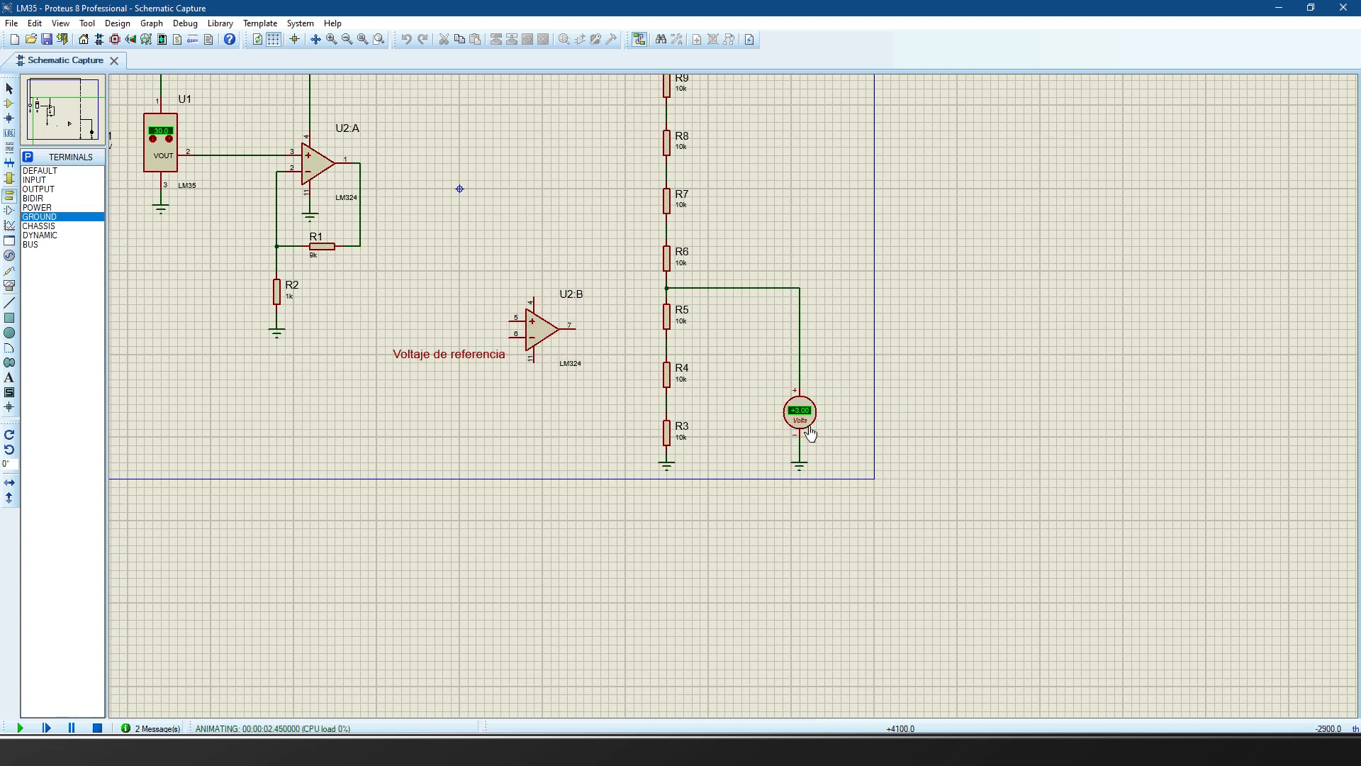
click(99, 728)
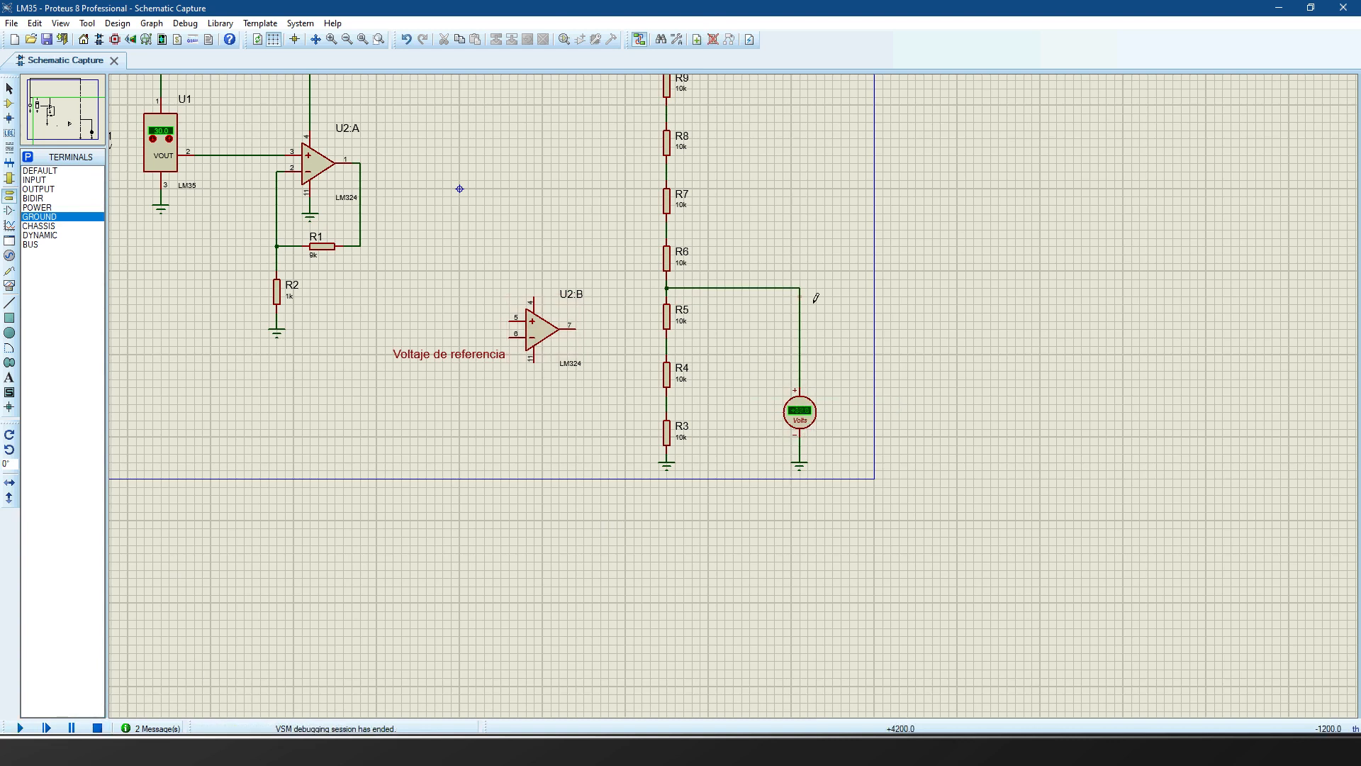
right_click(805, 287)
click(859, 327)
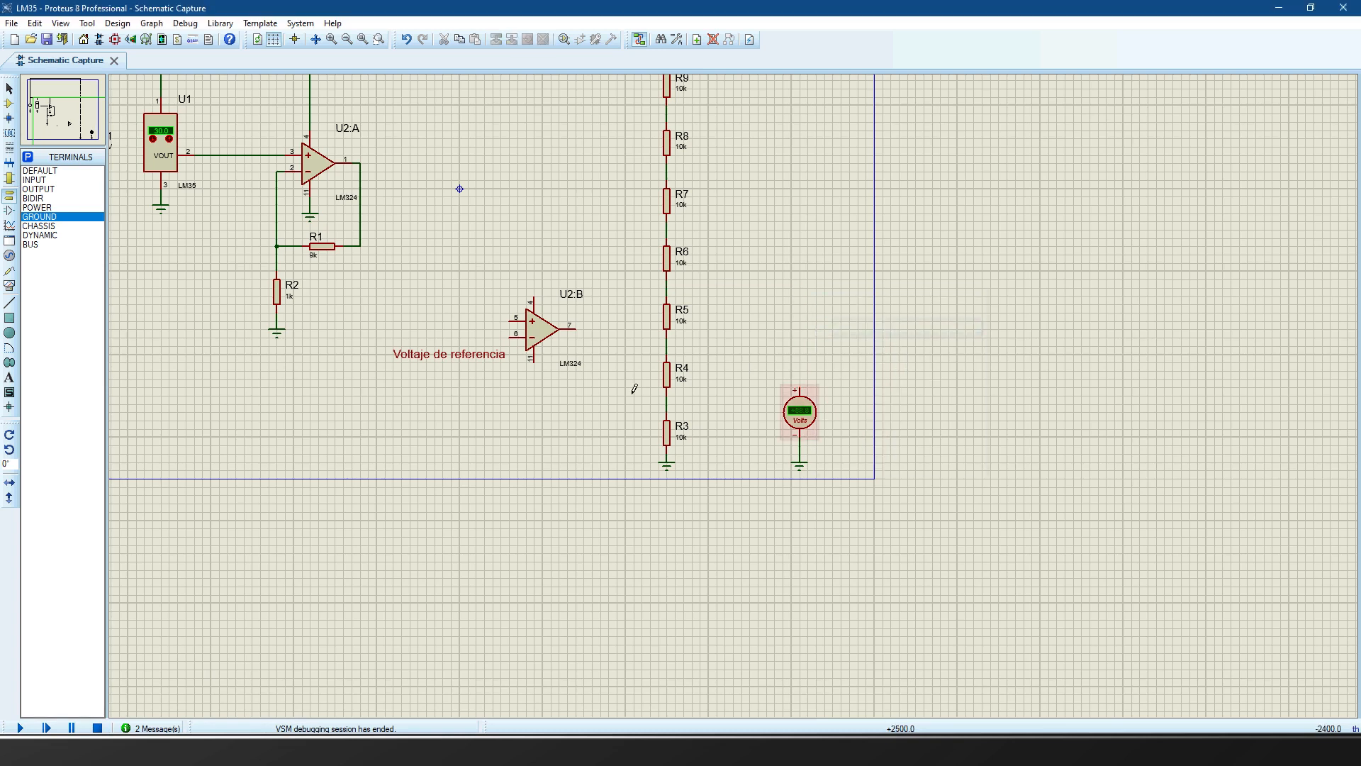
- Move U2:B and its label out to the right of the sheet, and shift the R3 to R12 column left beside U2:A
scroll(621, 427, down, 3)
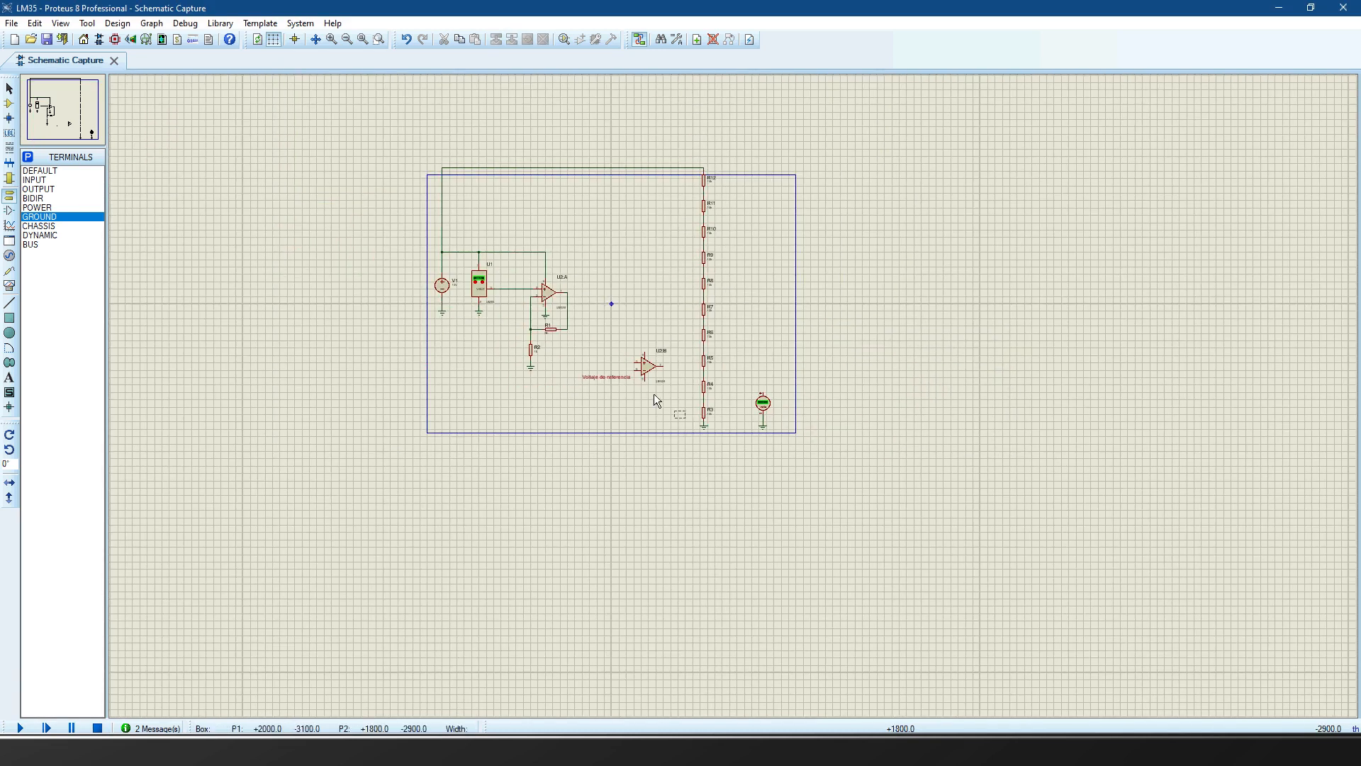
drag(577, 338, 702, 418)
drag(621, 344, 819, 326)
click(823, 449)
drag(734, 455, 679, 145)
drag(697, 248, 593, 255)
click(685, 277)
- Move U2:B and the "Voltaje de referencia" label back between the resistor column and the voltmeter
scroll(719, 306, up, 2)
drag(1107, 578, 889, 380)
drag(823, 419, 1132, 546)
drag(1106, 533, 755, 619)
click(675, 486)
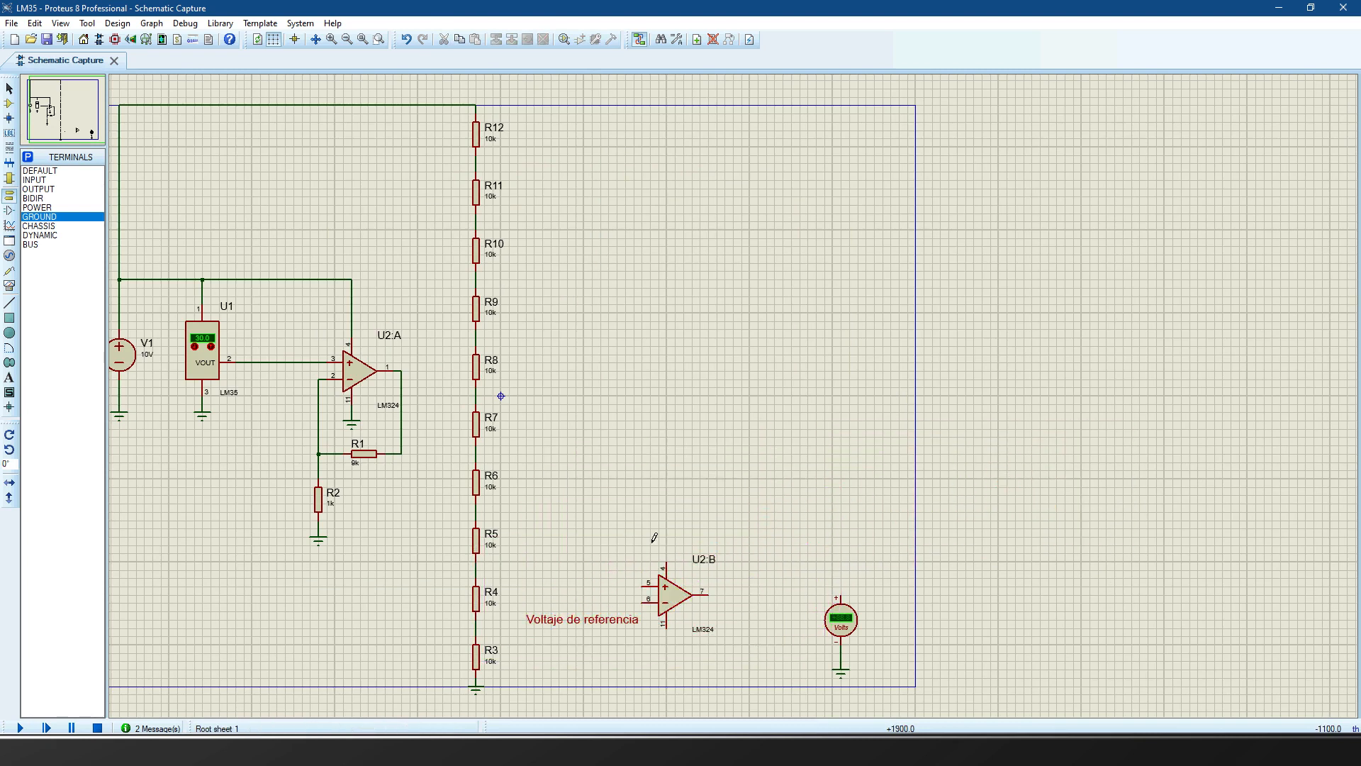
- Move the "Voltaje de referencia" label left of the R3–R4 node and shift U2:B closer to the resistor column
drag(593, 627, 413, 627)
scroll(700, 645, up, 1)
click(878, 405)
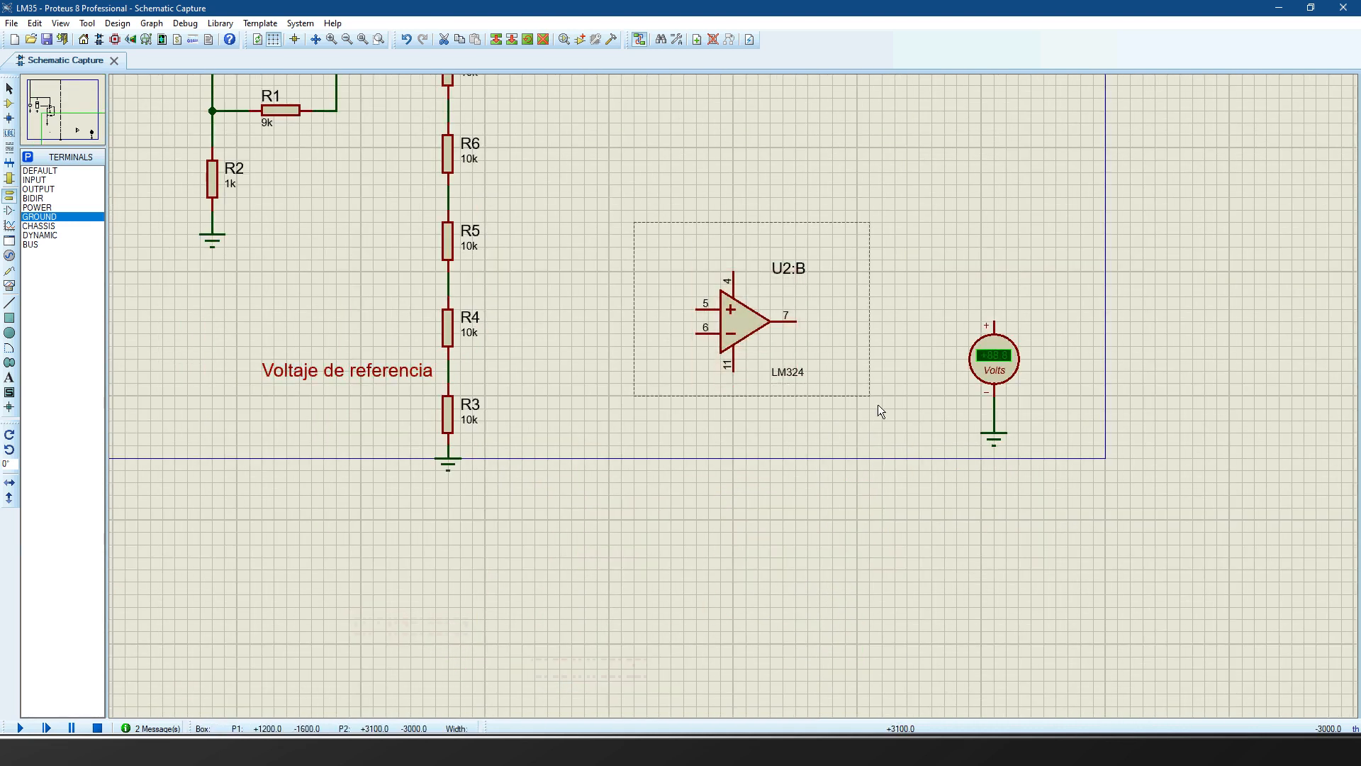
drag(865, 405, 790, 429)
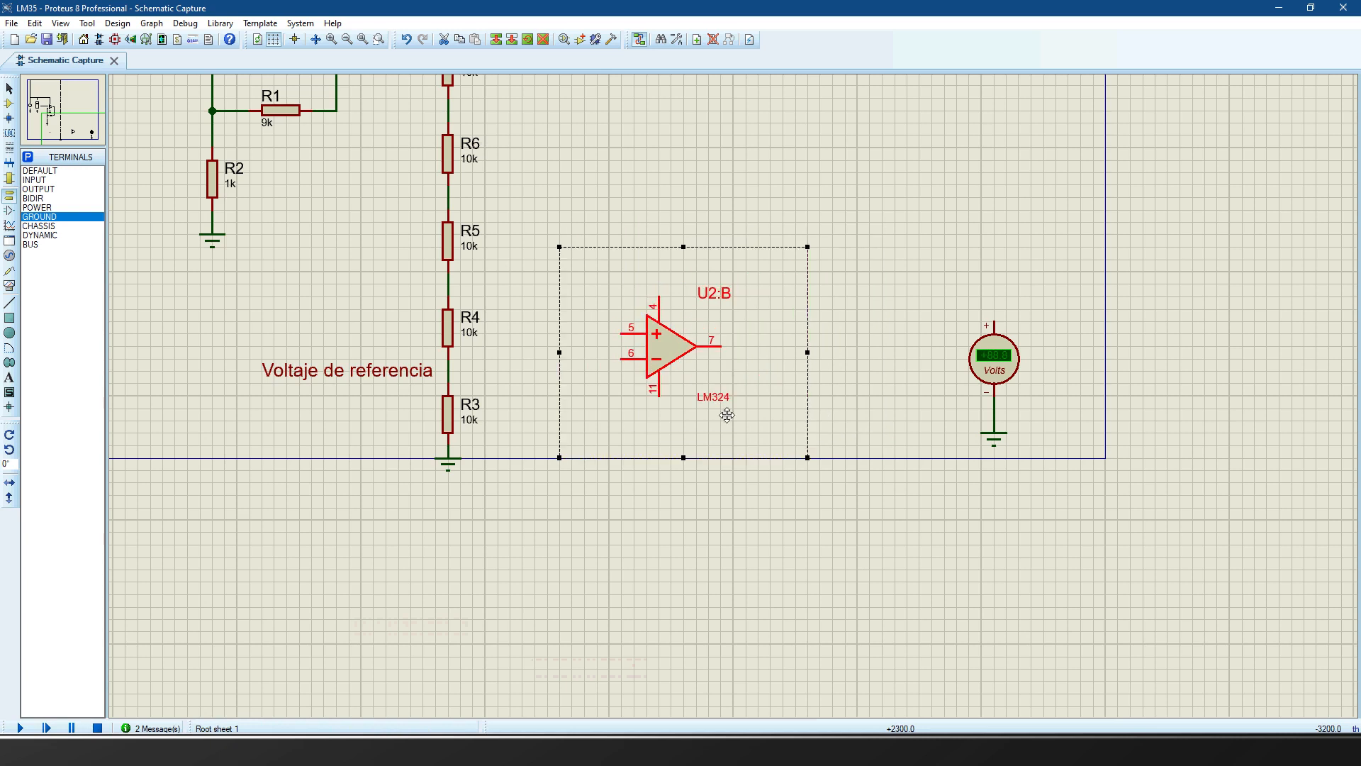
- Wire pin 6 of U2:B to the node between R3 and R4
click(532, 369)
click(457, 380)
scroll(603, 253, down, 1)
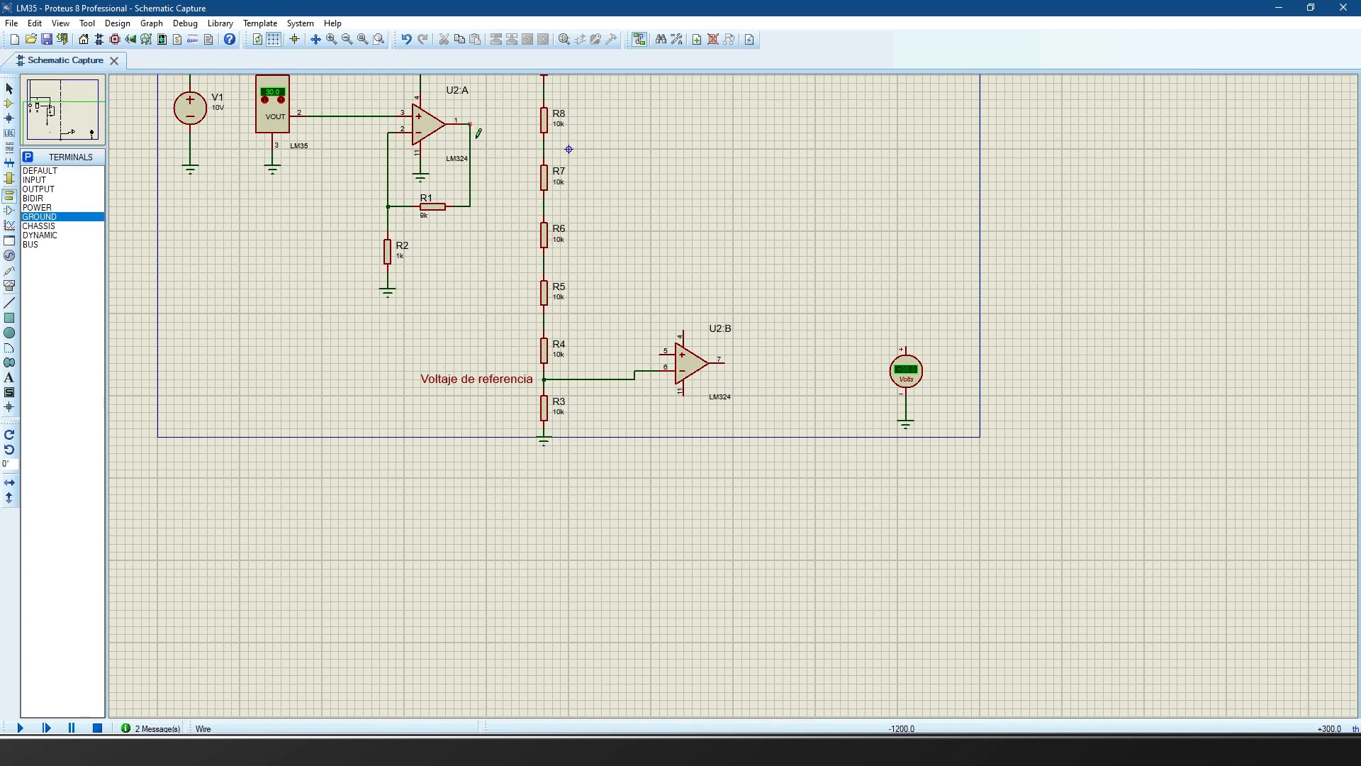
- Add a default terminal wired to U2:A's output pin 1 and another one connected to pin 5 of U2:B
scroll(479, 132, up, 1)
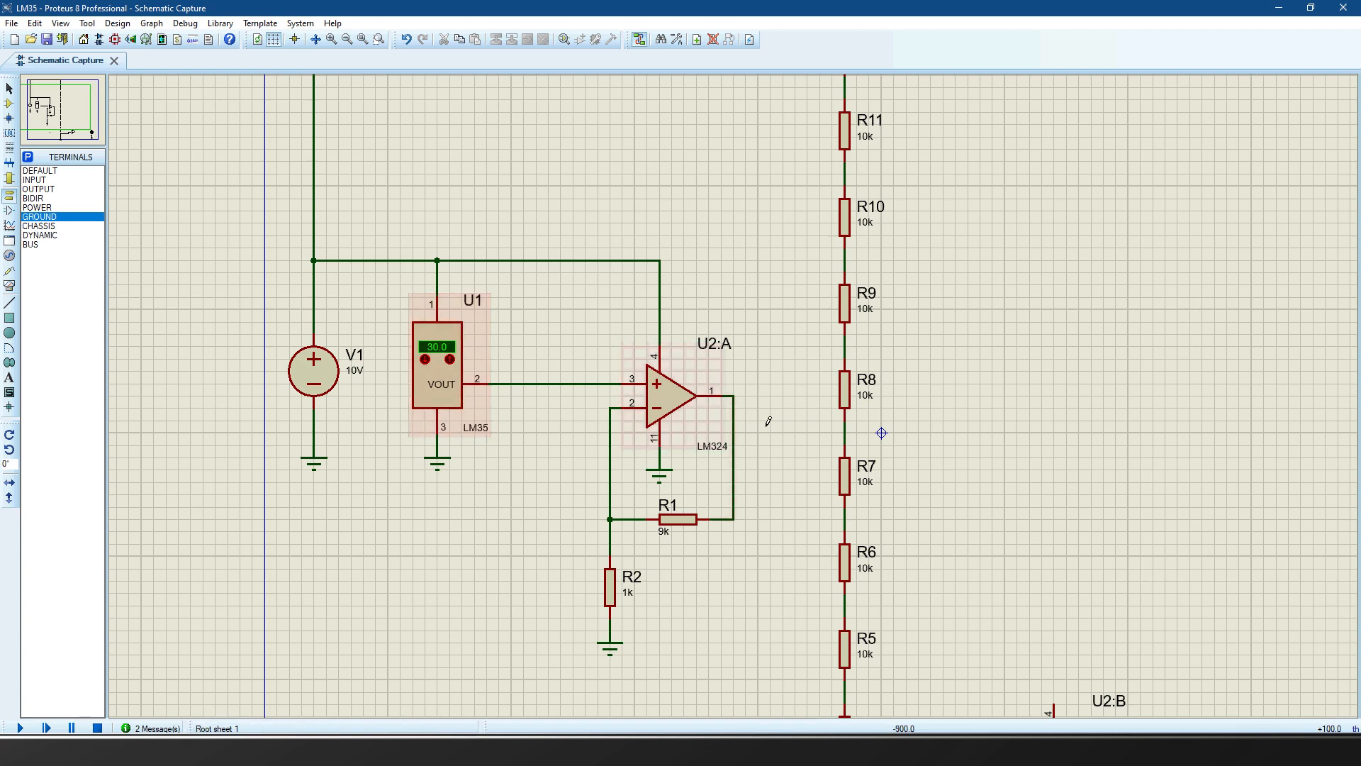
scroll(779, 425, down, 1)
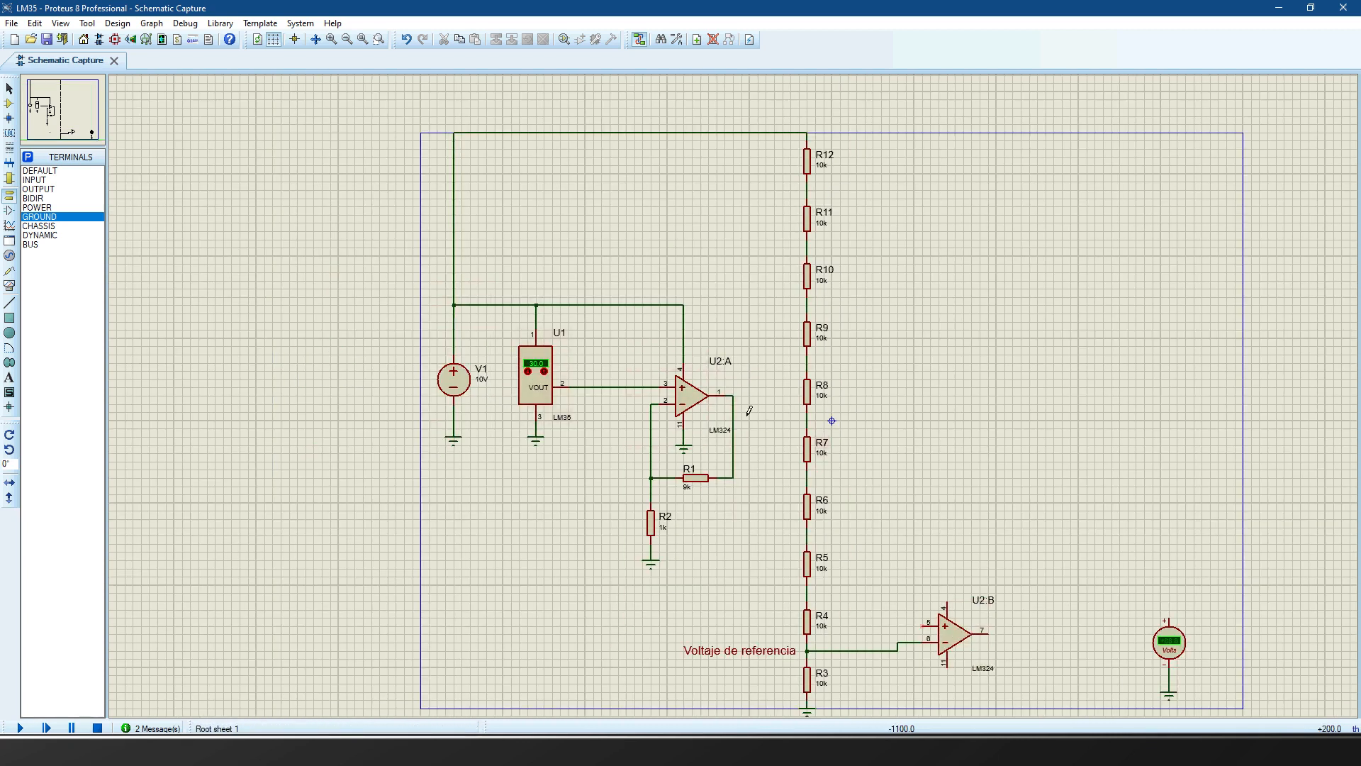
click(37, 171)
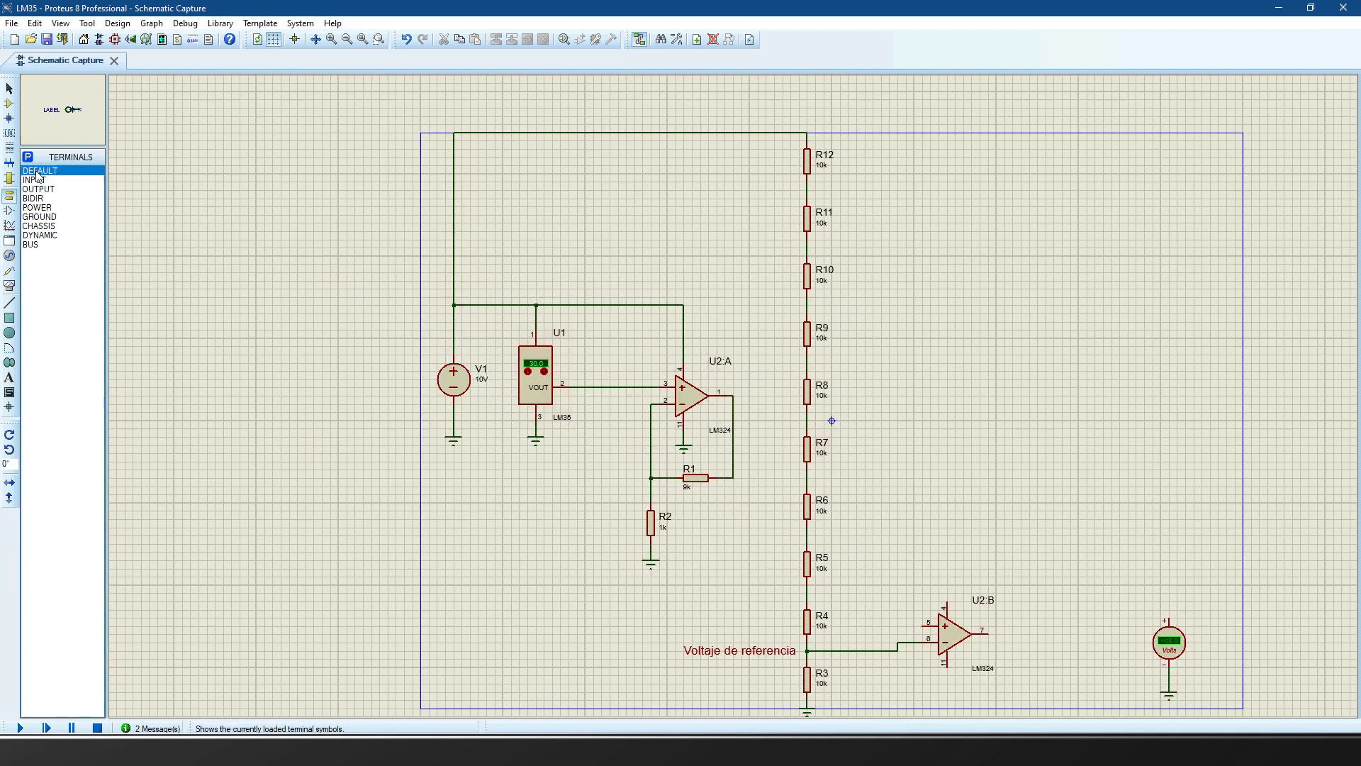
click(763, 397)
click(750, 396)
click(733, 397)
click(901, 626)
click(918, 626)
- Label both the terminal on U2:A's output and the terminal on U2:B's pin 5 as "out"
scroll(784, 421, up, 2)
double_click(711, 370)
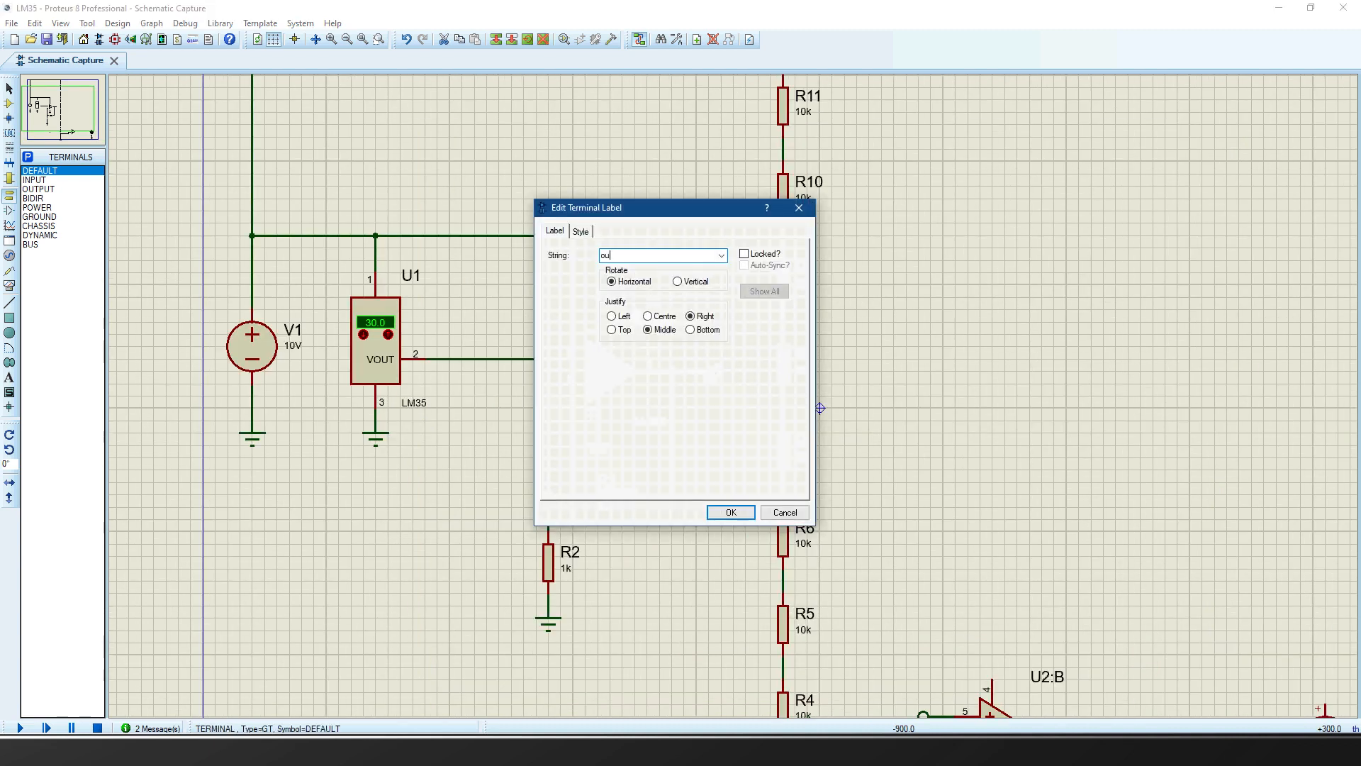
click(731, 512)
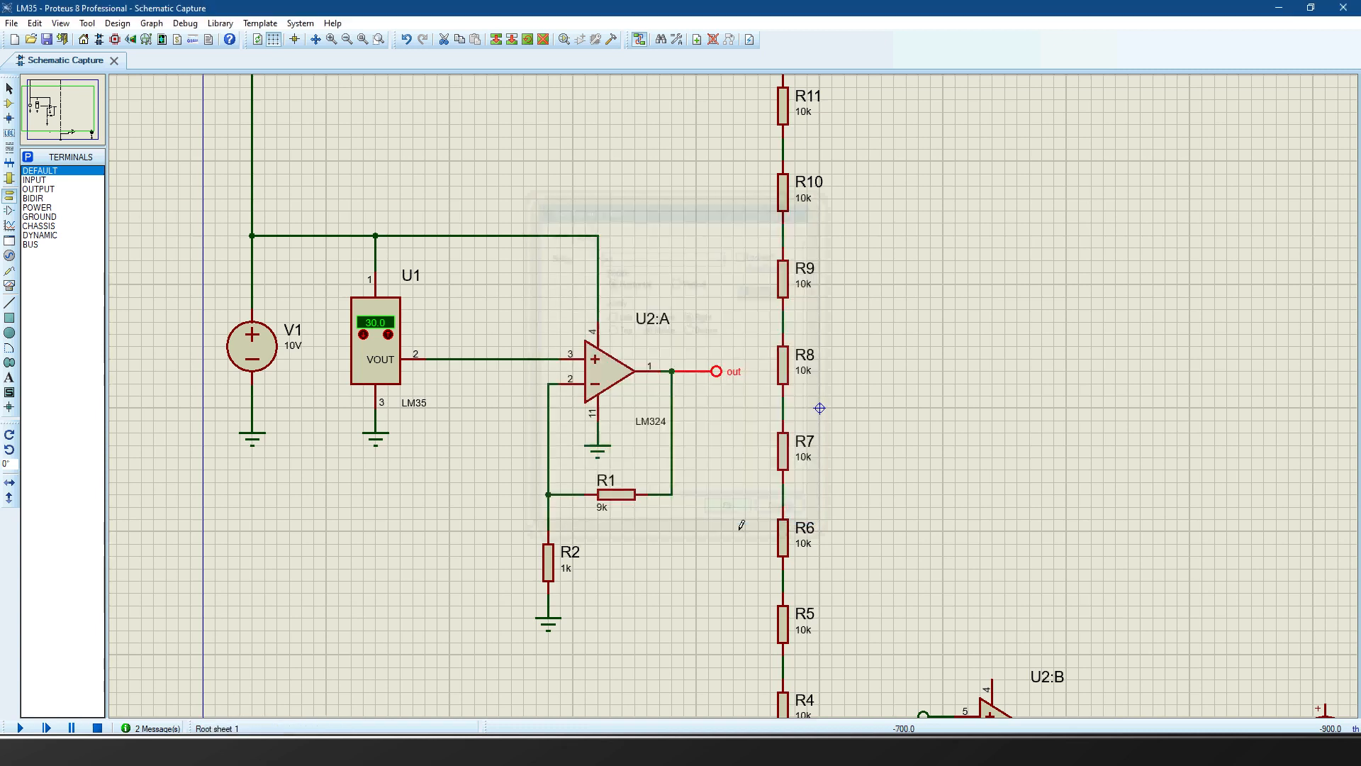
middle_click(937, 707)
scroll(727, 397, up, 1)
double_click(710, 416)
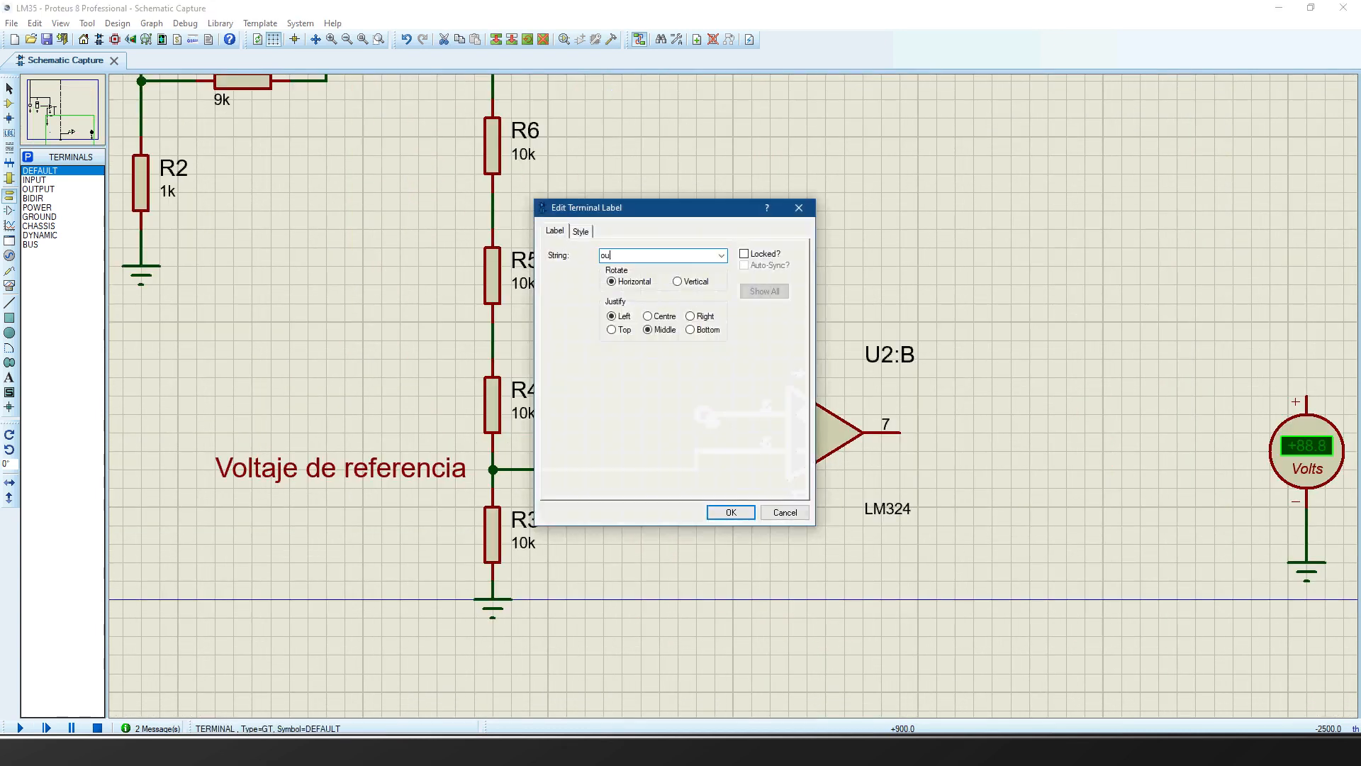
click(731, 512)
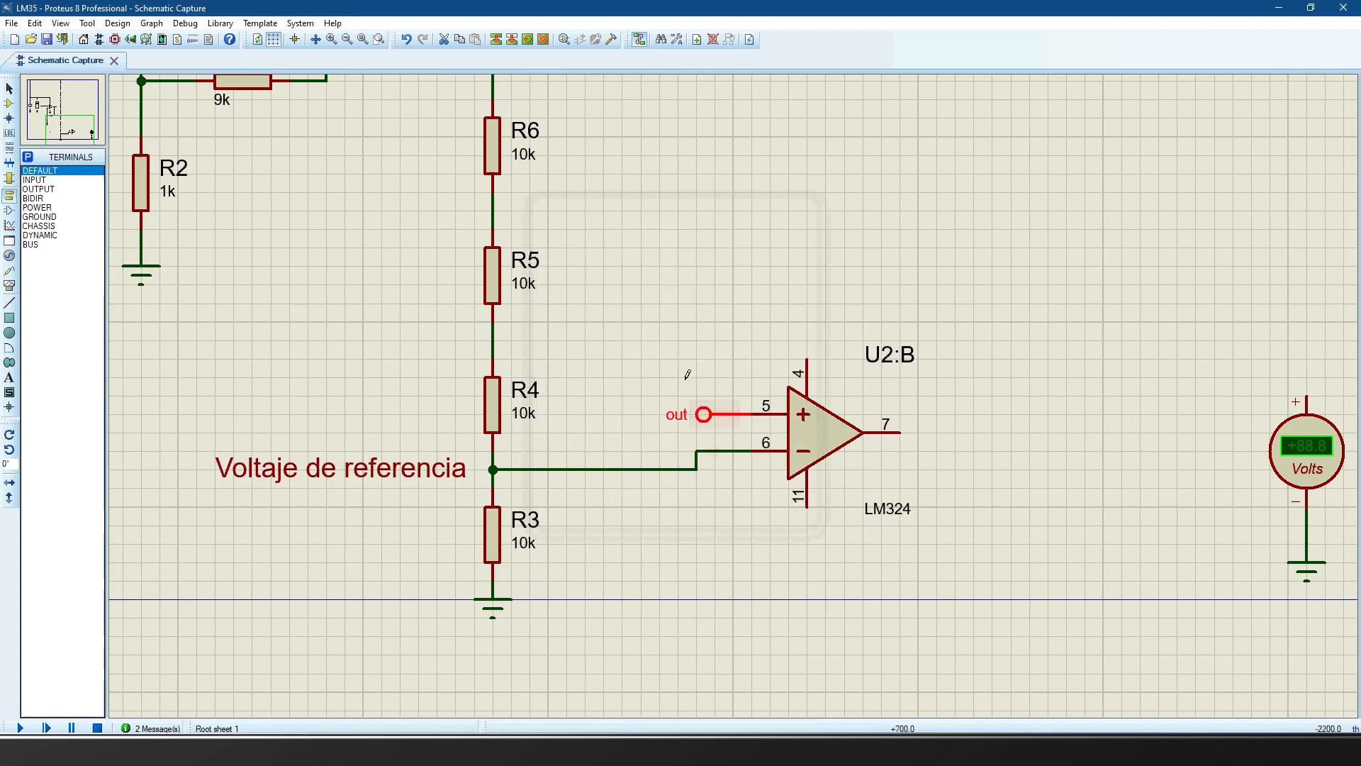
- Shift U2:B with its "out" terminal slightly down so the wire from the R3–R4 node to pin 6 runs straight
scroll(720, 415, down, 1)
scroll(722, 416, down, 1)
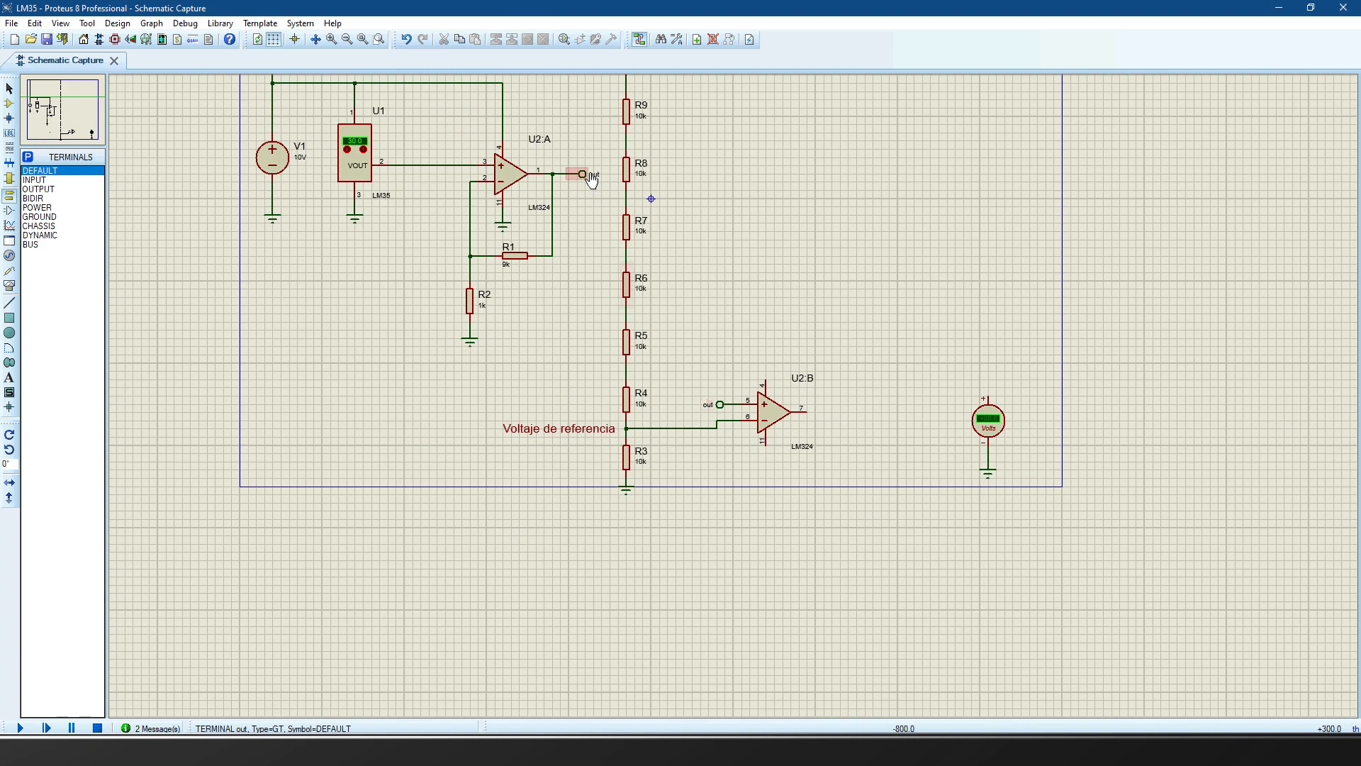
drag(676, 363, 823, 479)
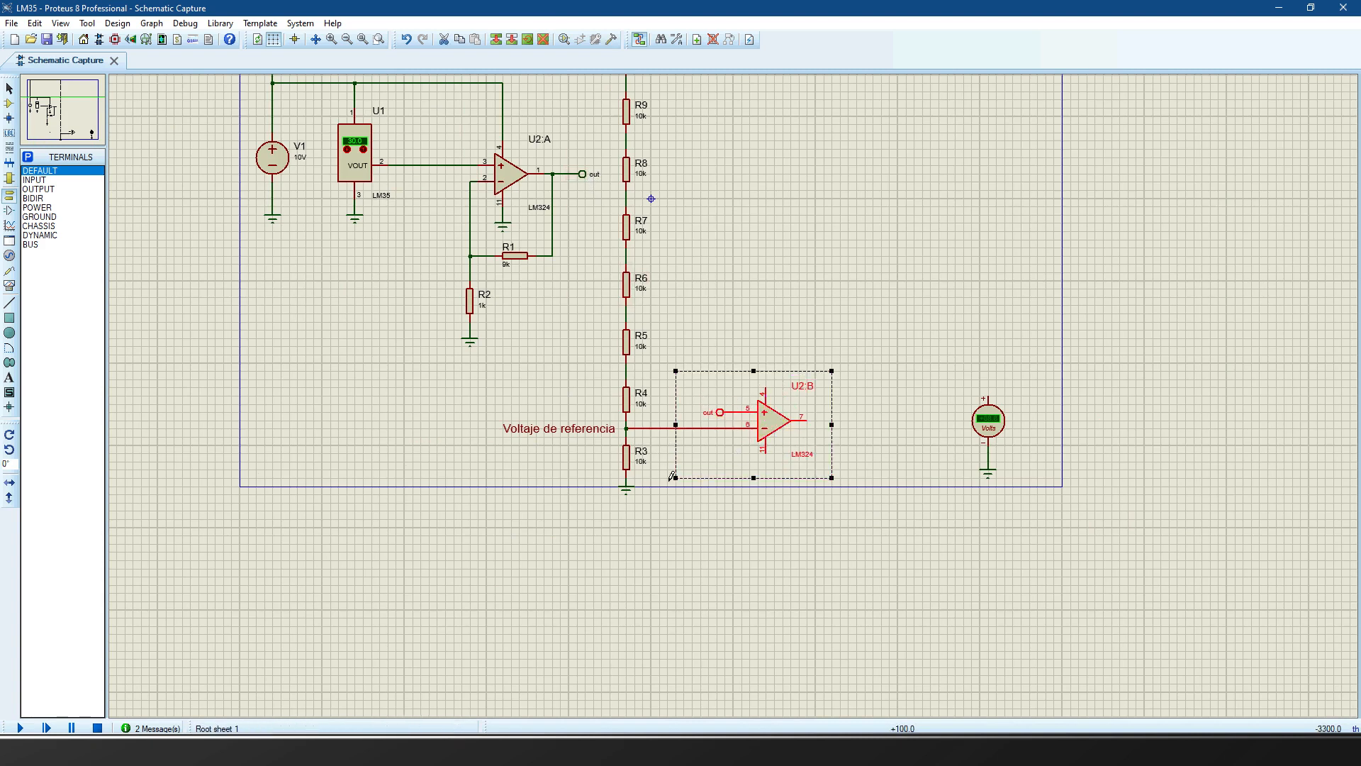
click(882, 416)
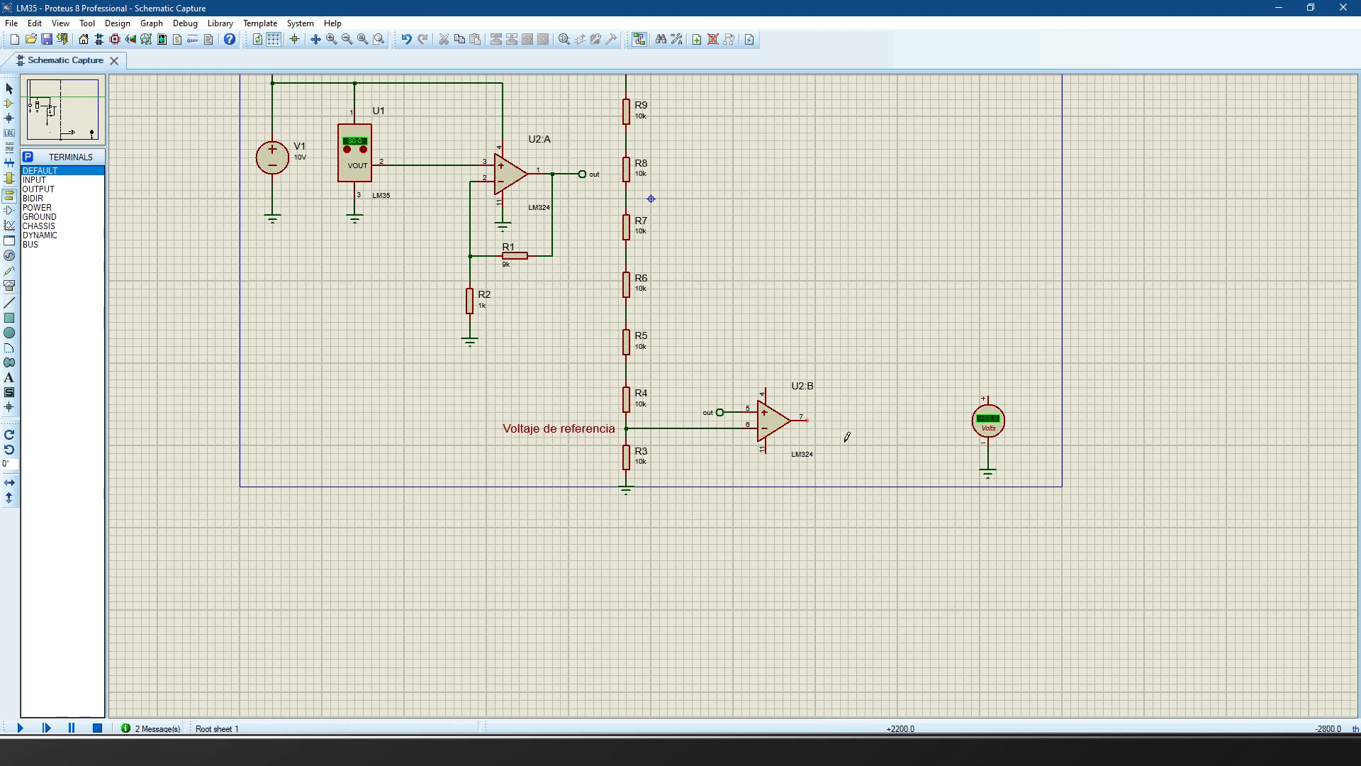
- Find the LED-GREEN part in the device library using the keyword "led" and place it between U2:B and the voltmeter
scroll(813, 430, up, 2)
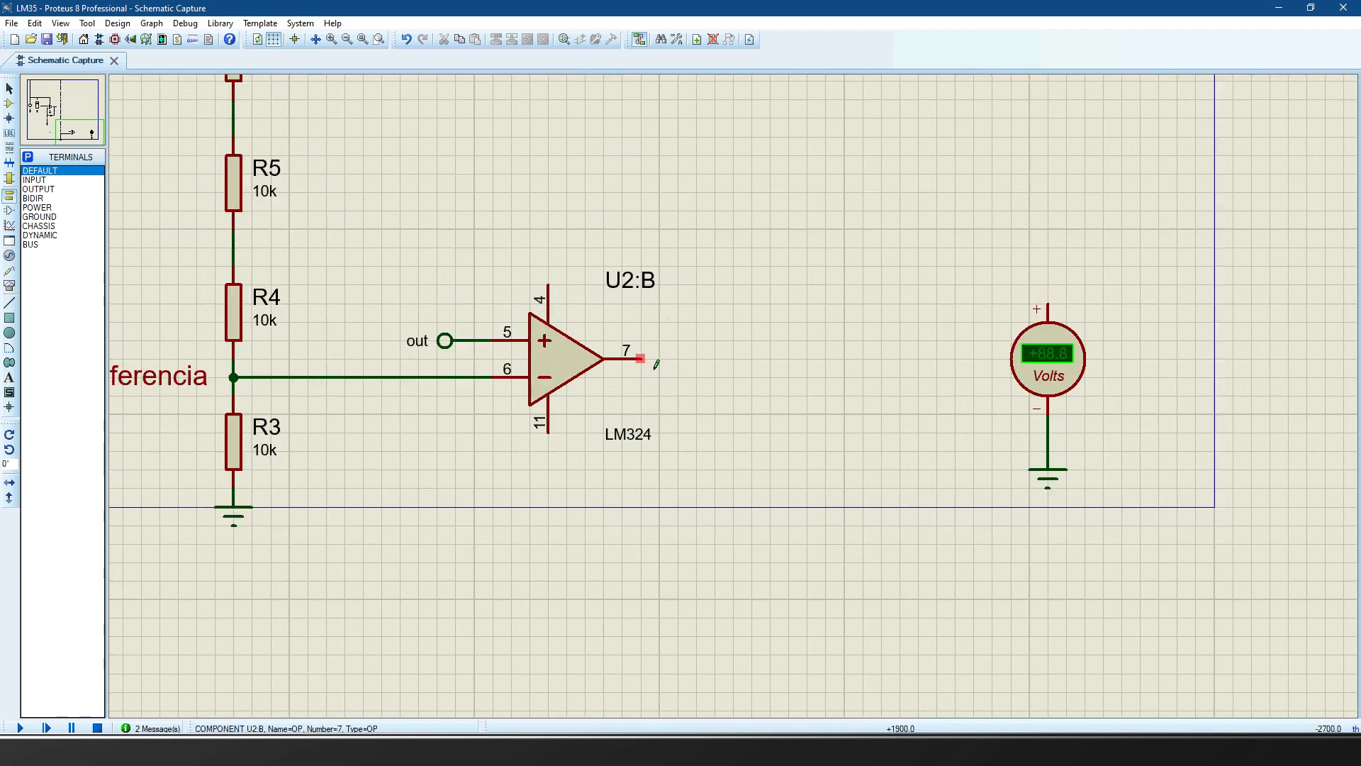
click(9, 103)
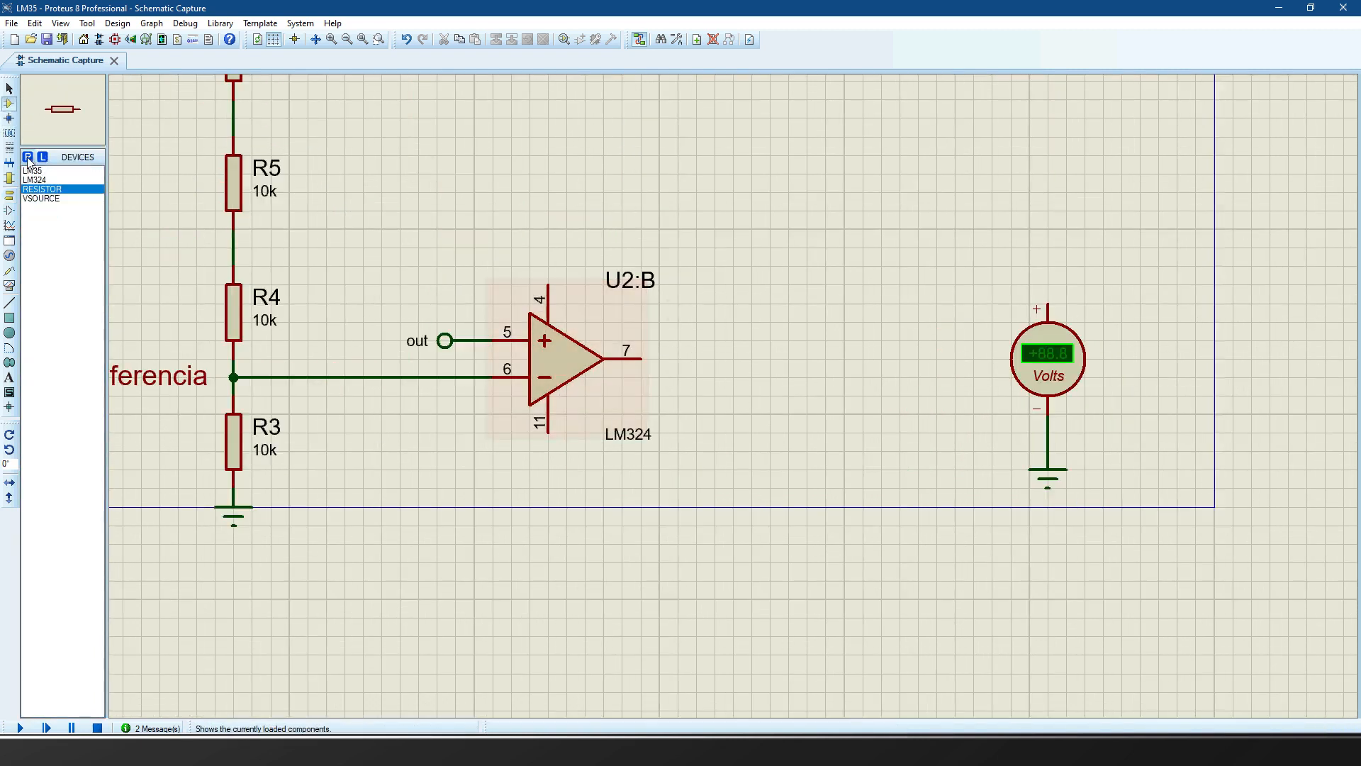
click(28, 157)
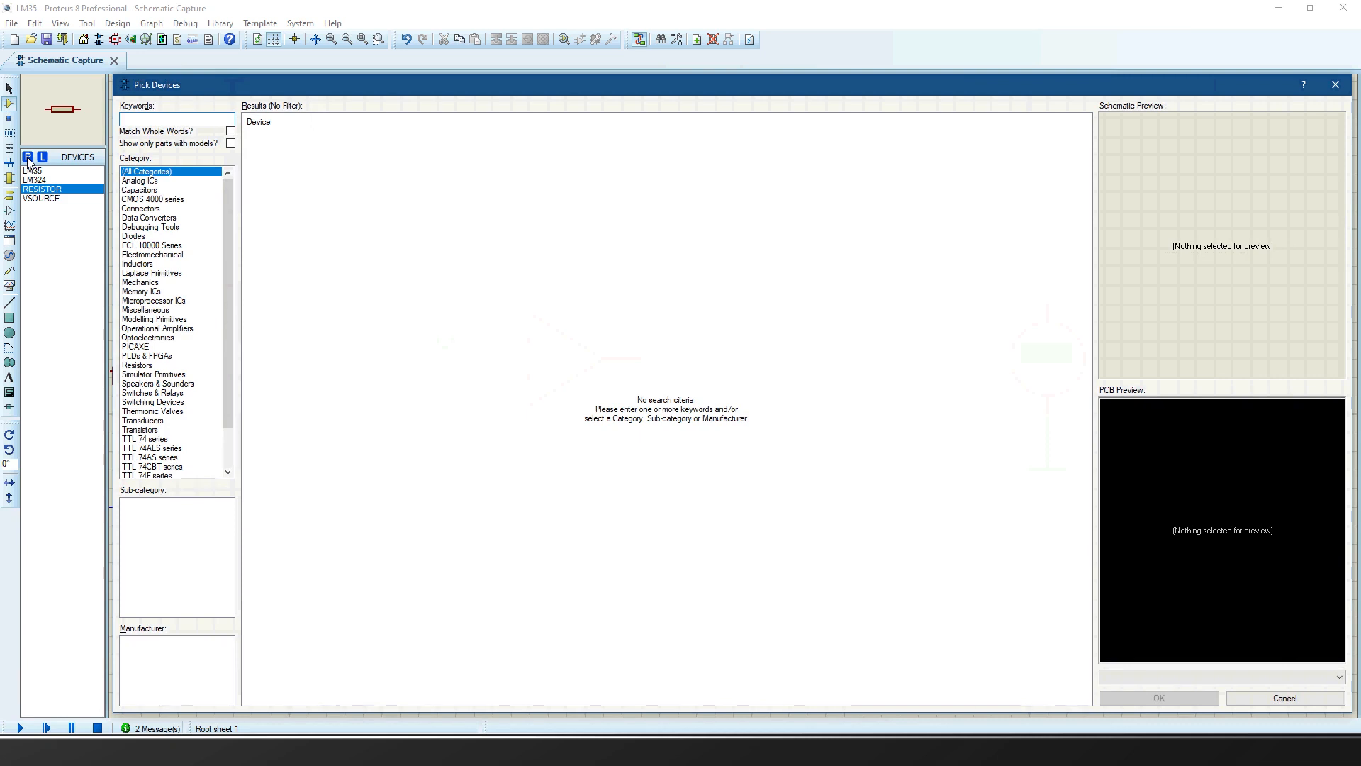
text(led)
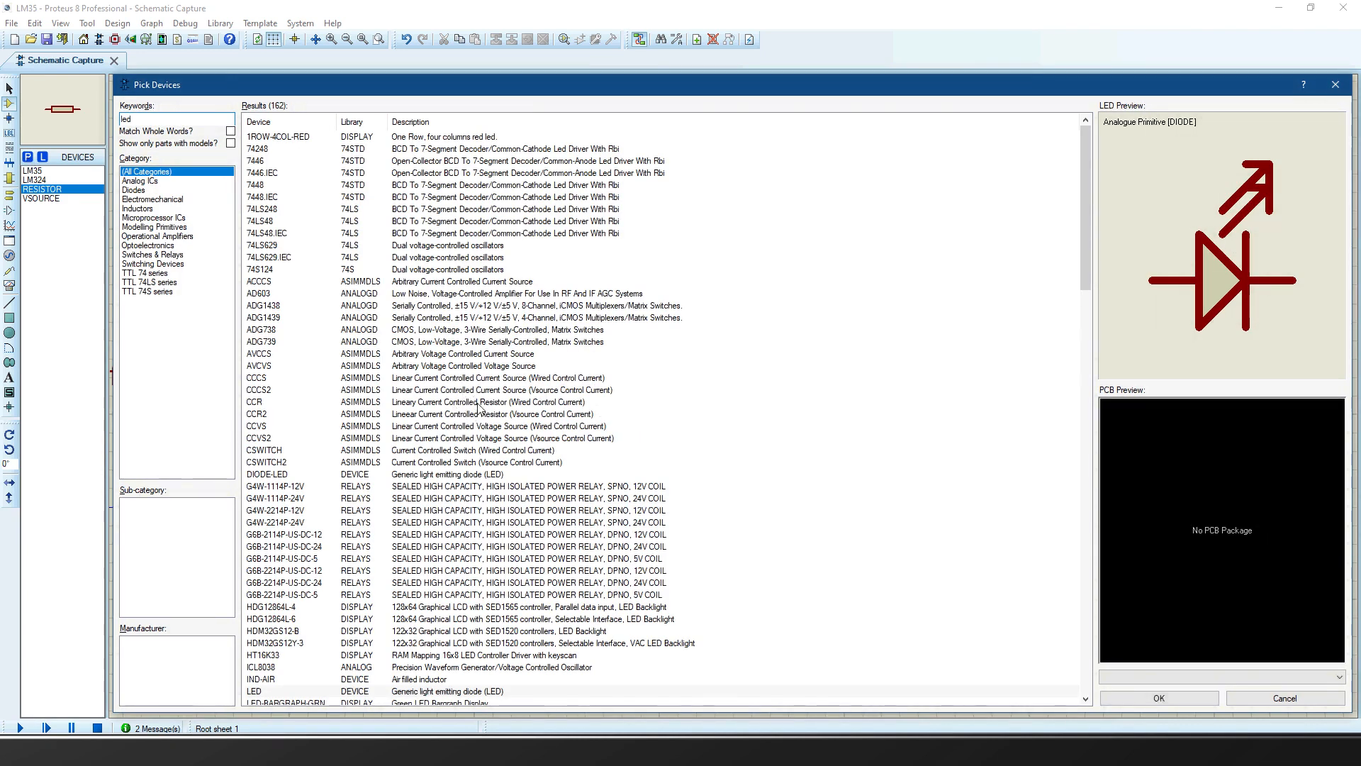
scroll(475, 406, down, 4)
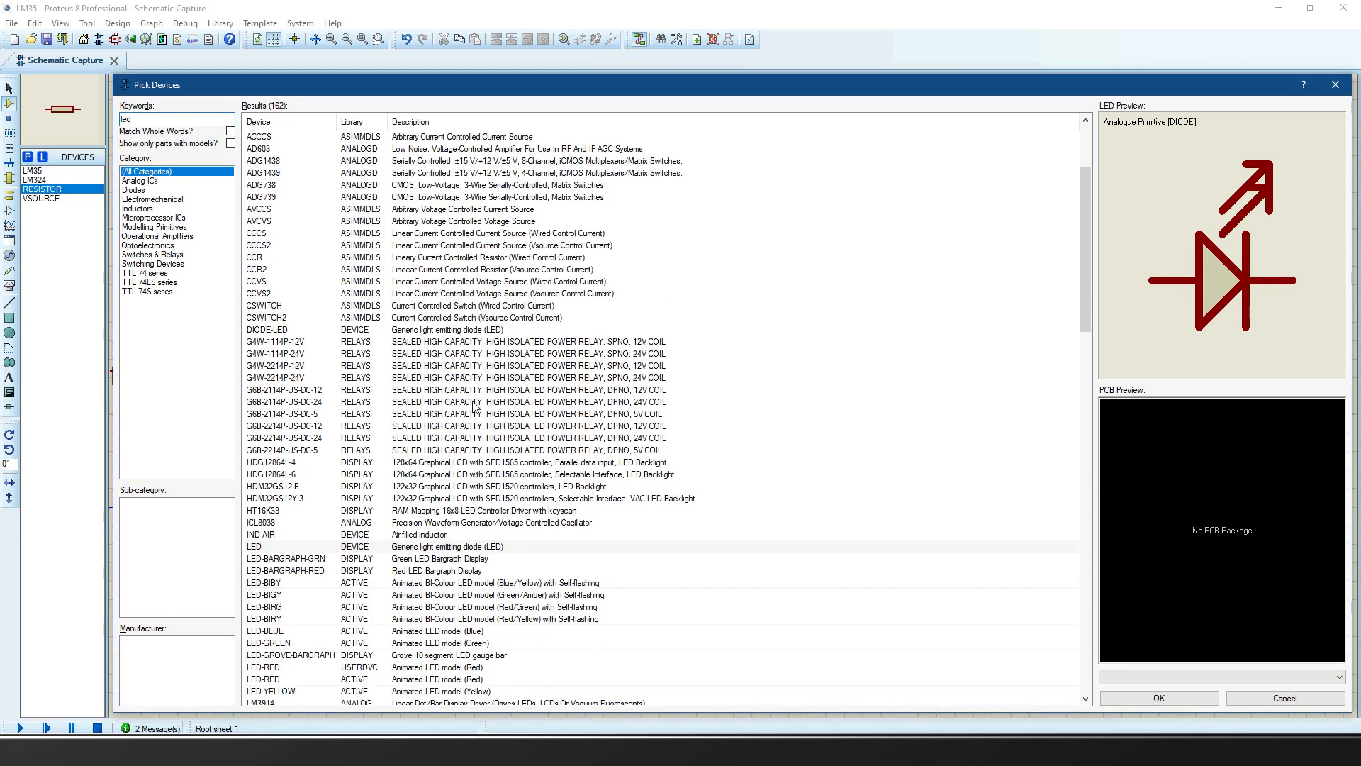
scroll(464, 530, down, 2)
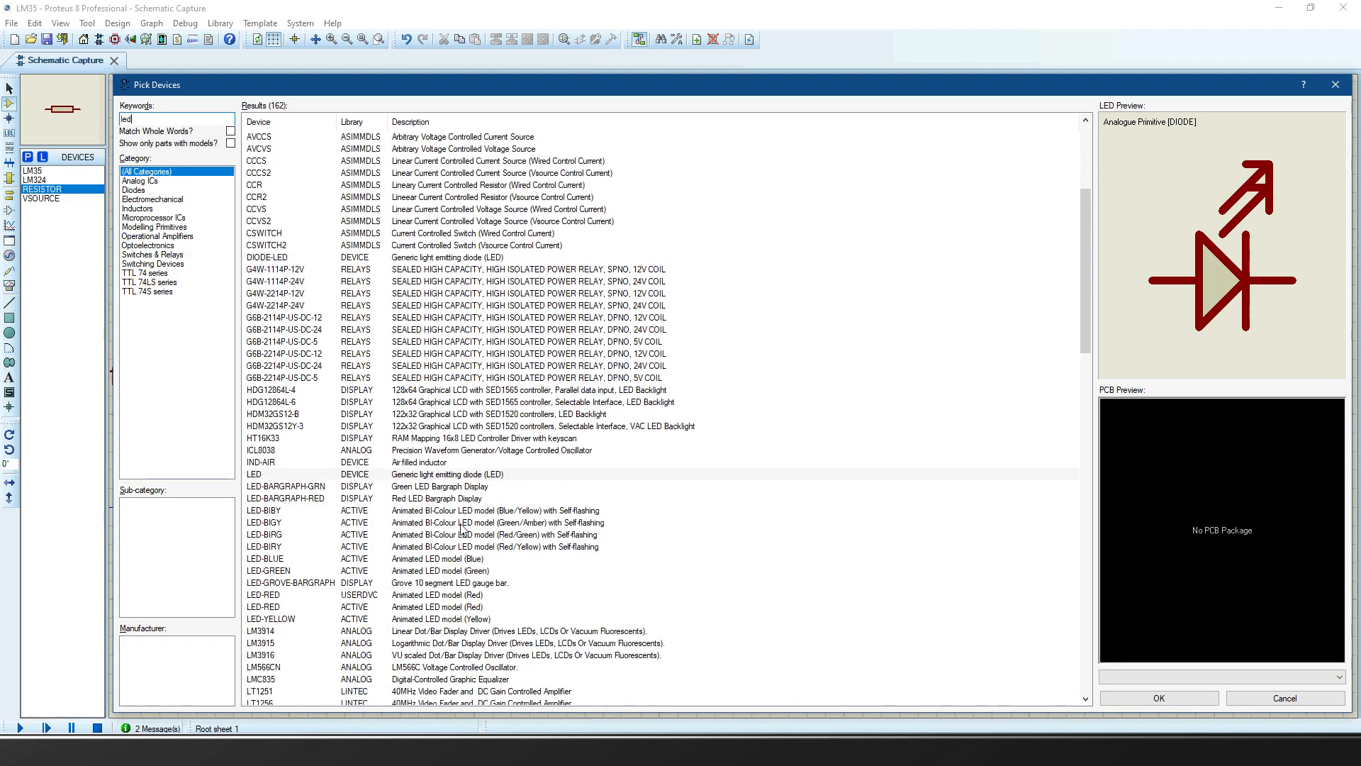
click(468, 571)
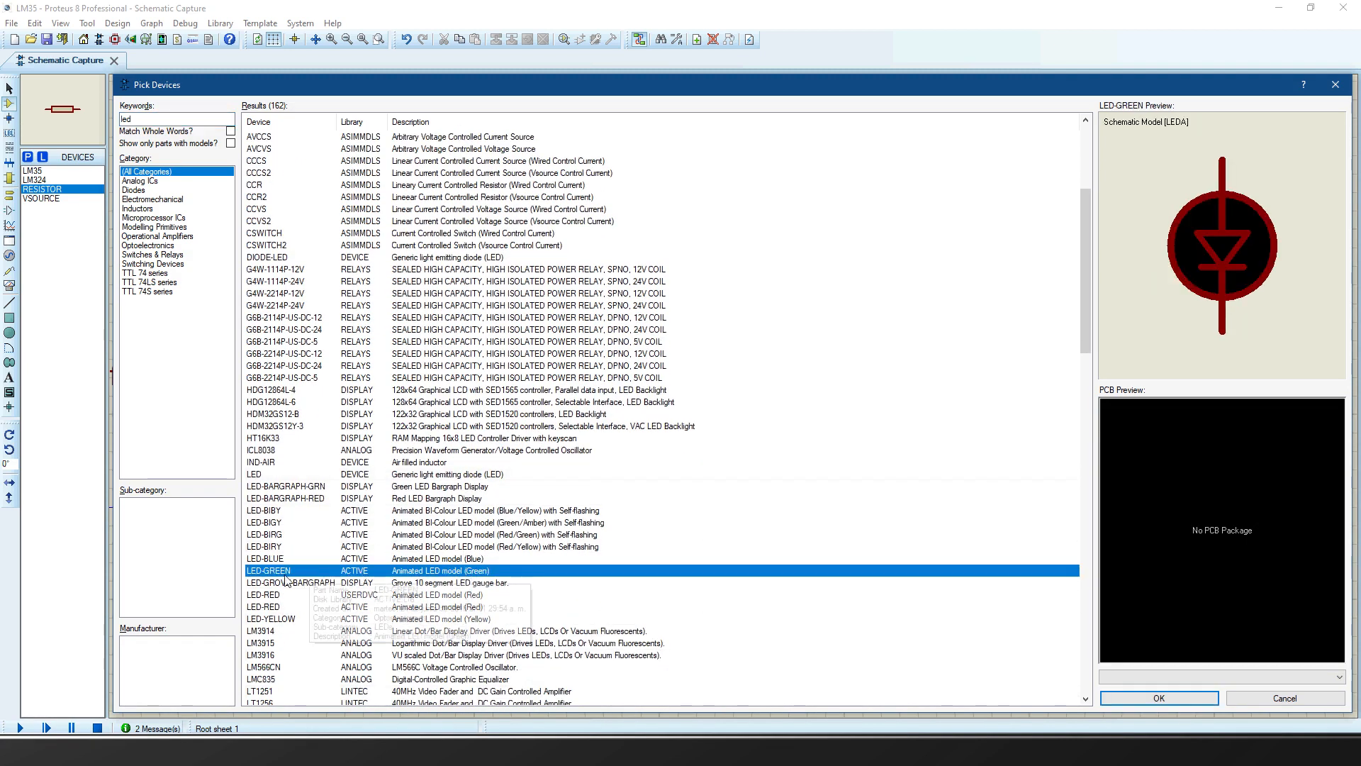
double_click(503, 578)
click(1130, 700)
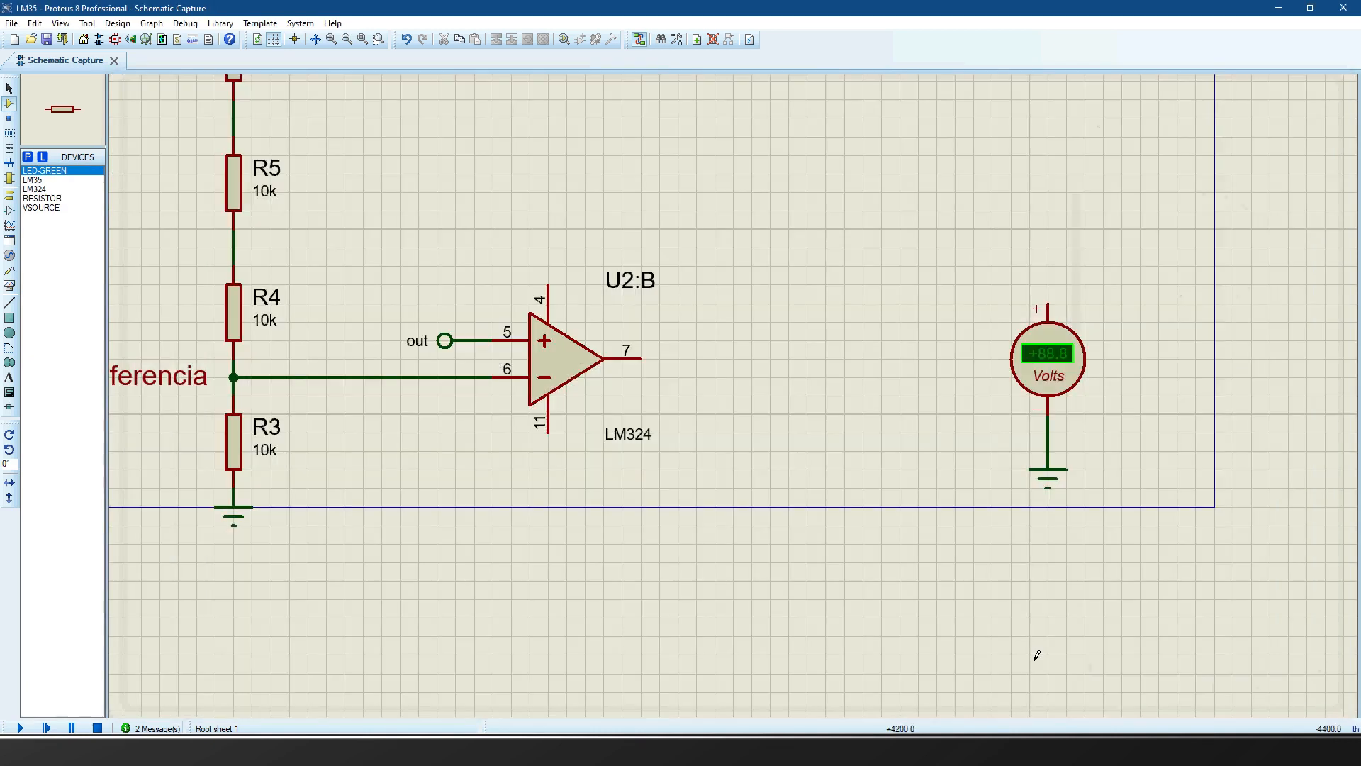
click(749, 454)
click(770, 452)
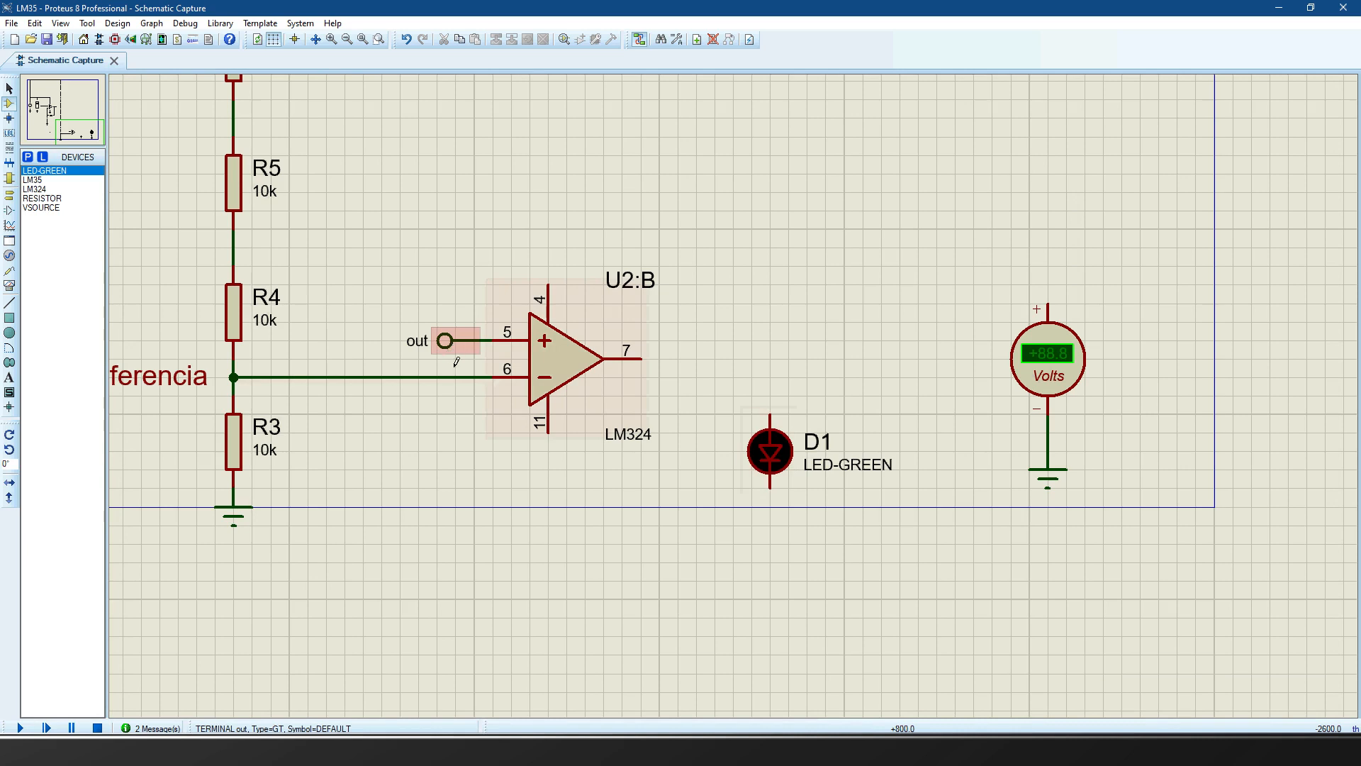
click(641, 360)
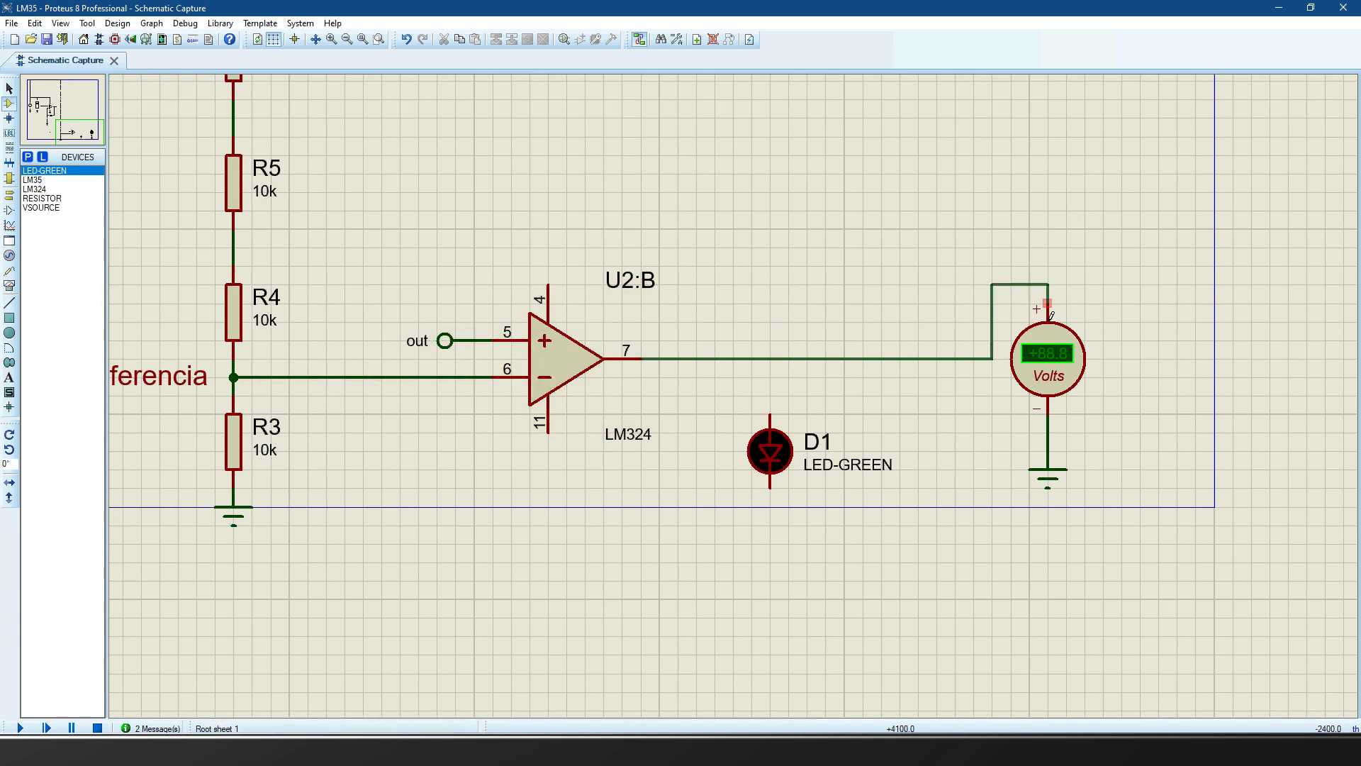
key(Escape)
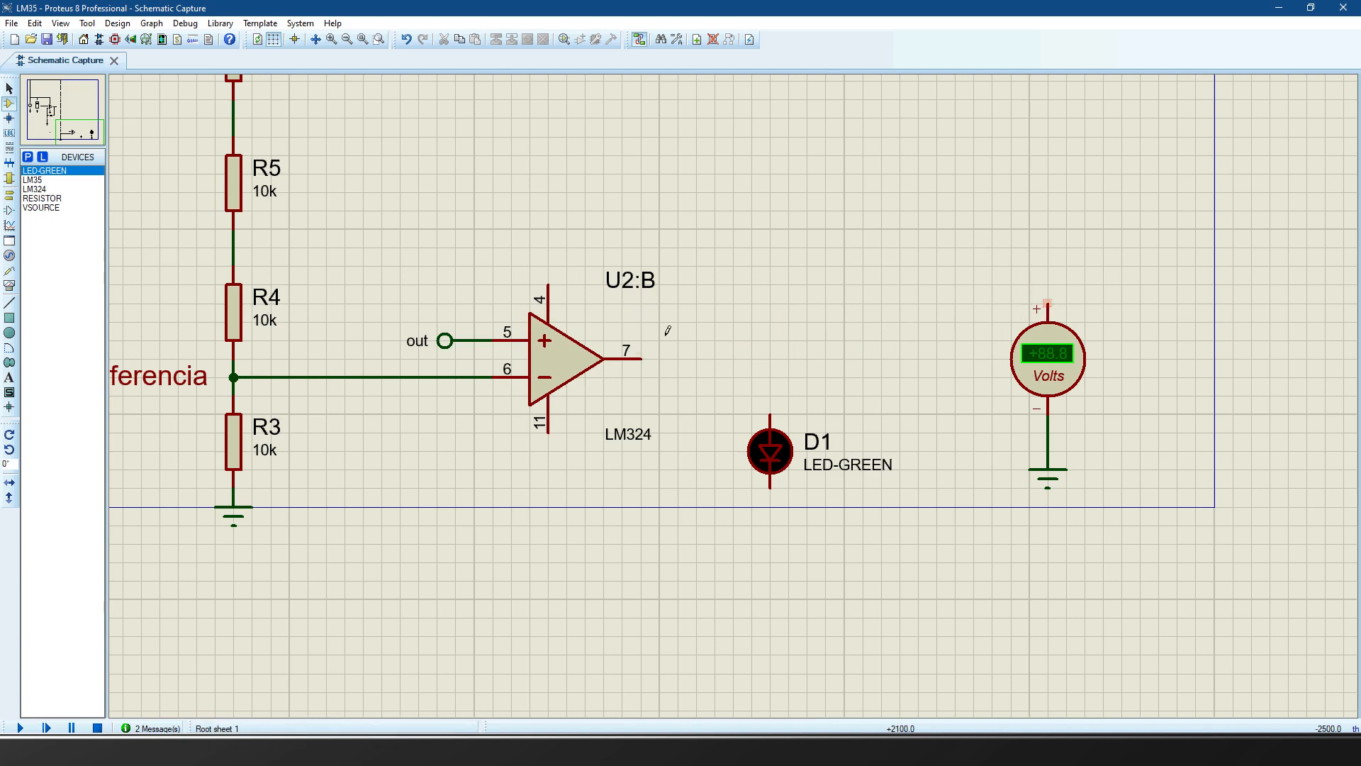
click(550, 286)
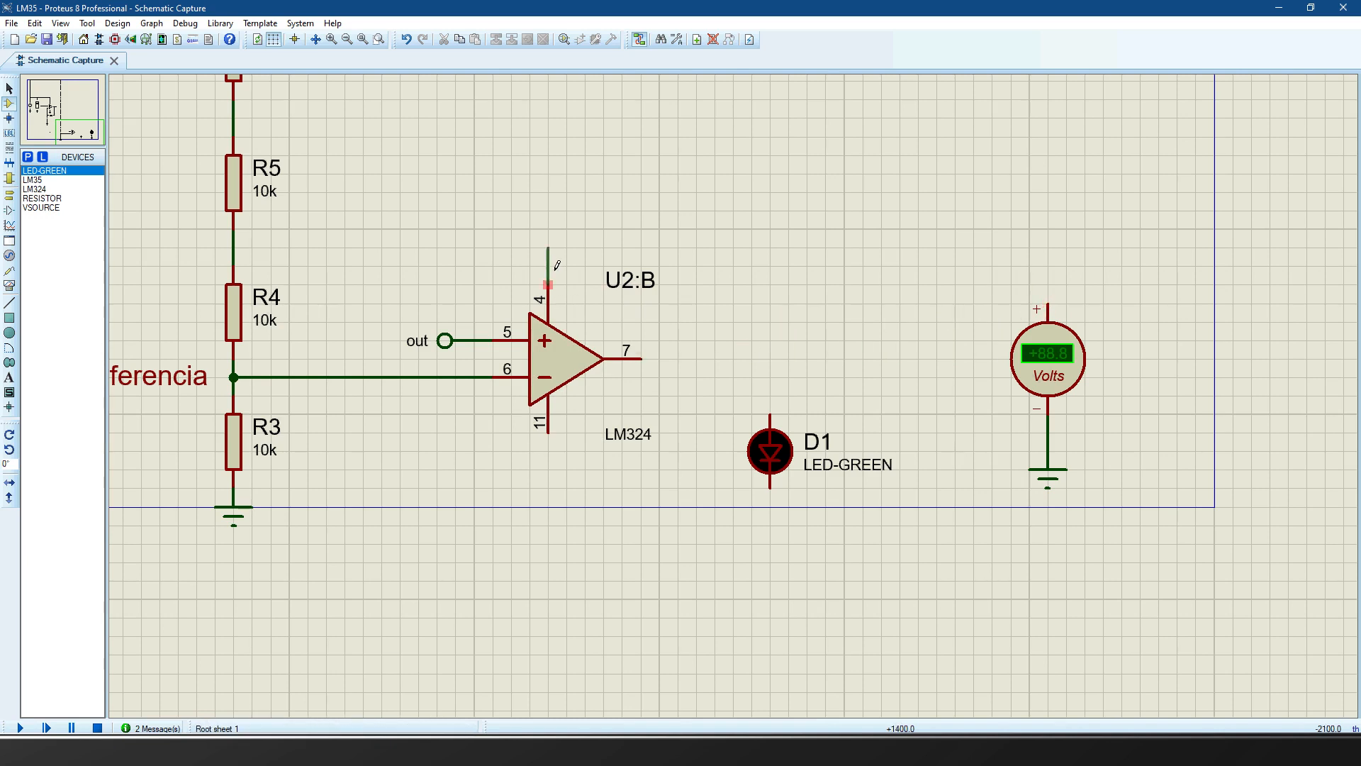
key(Escape)
click(553, 448)
key(Escape)
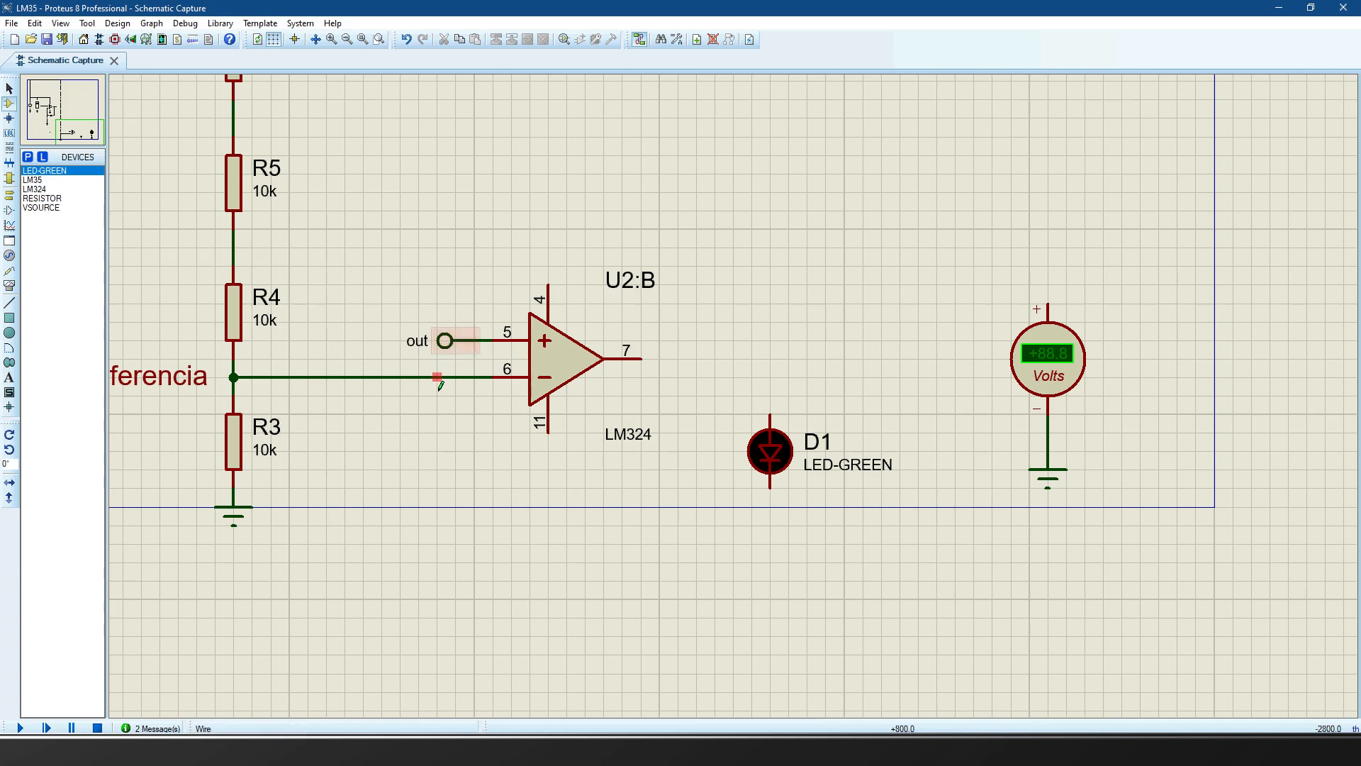
click(640, 358)
key(Escape)
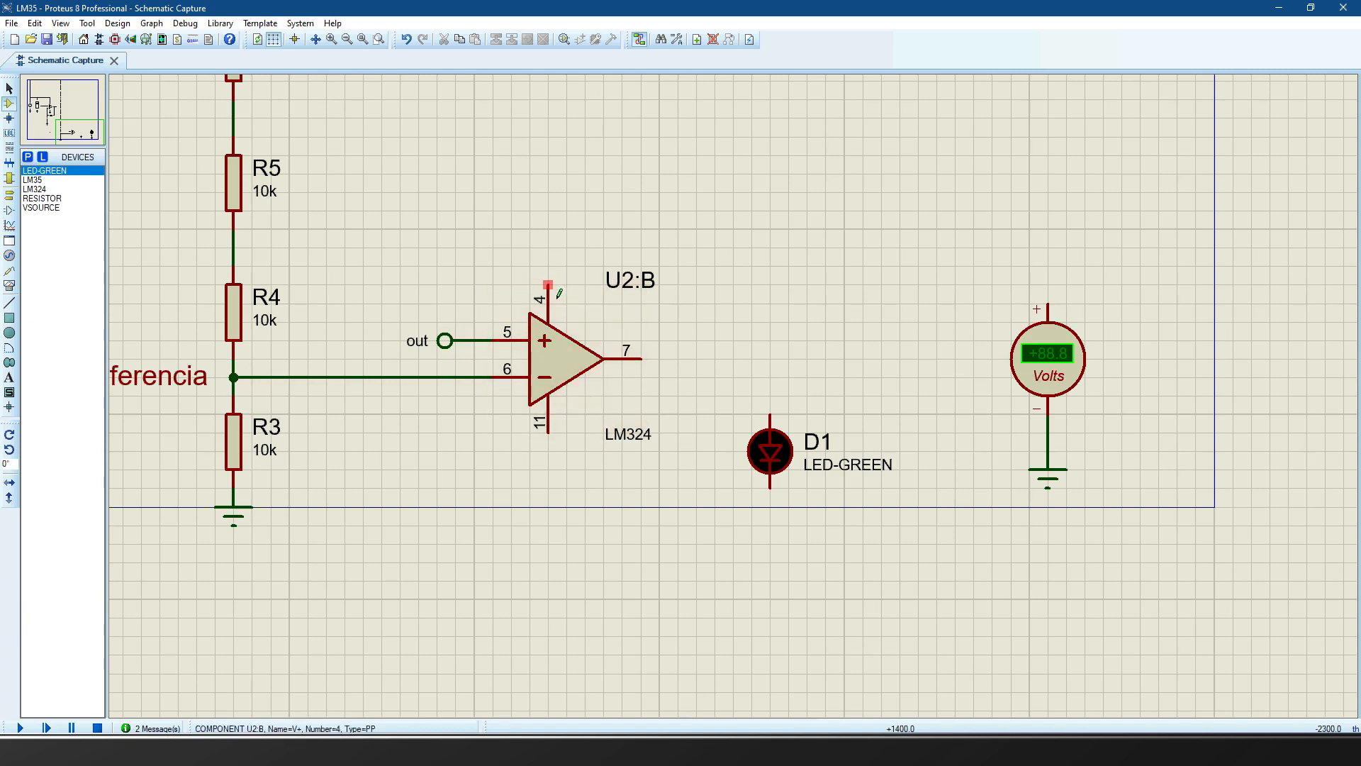
- Examine how U2:A's supply pins 4 and 11 are wired and compare them with the same pins on U2:B
scroll(559, 293, down, 2)
scroll(700, 304, up, 2)
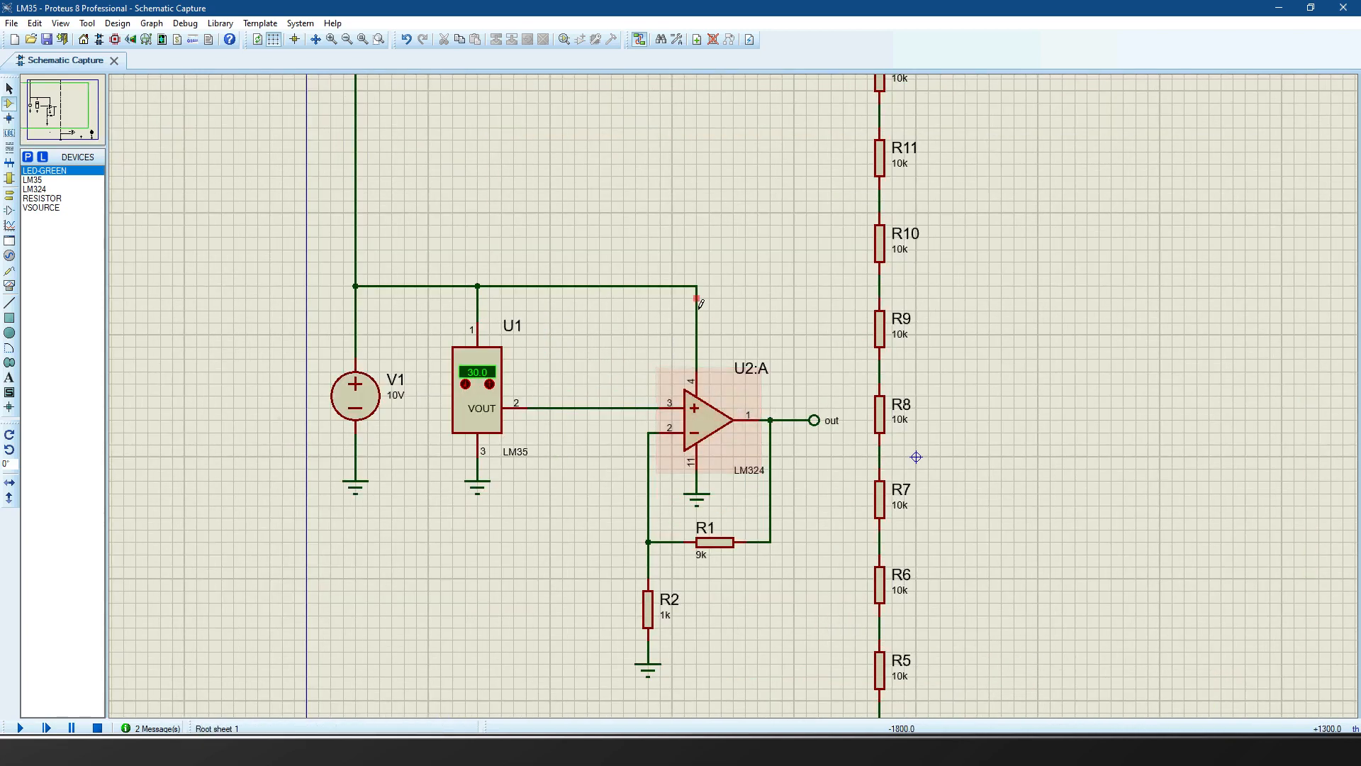
scroll(869, 526, down, 3)
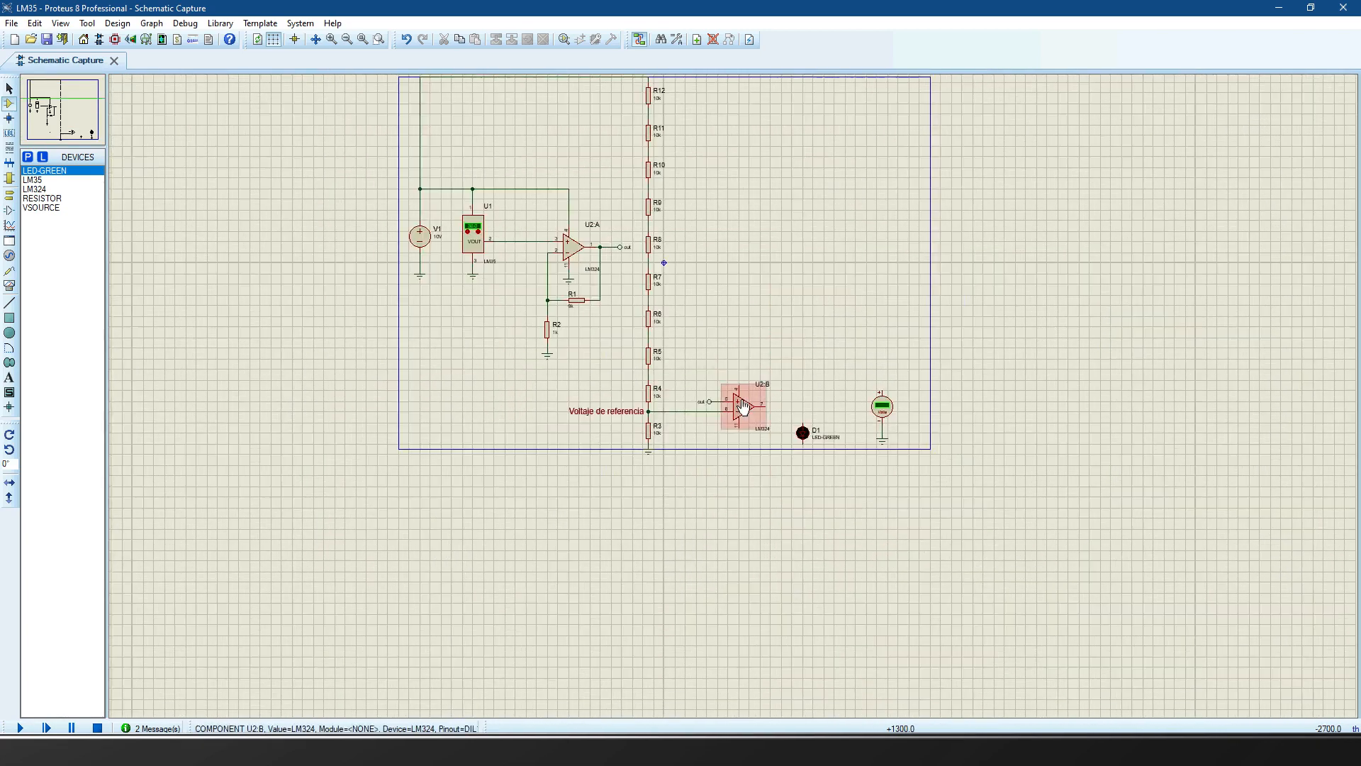
scroll(744, 408, up, 3)
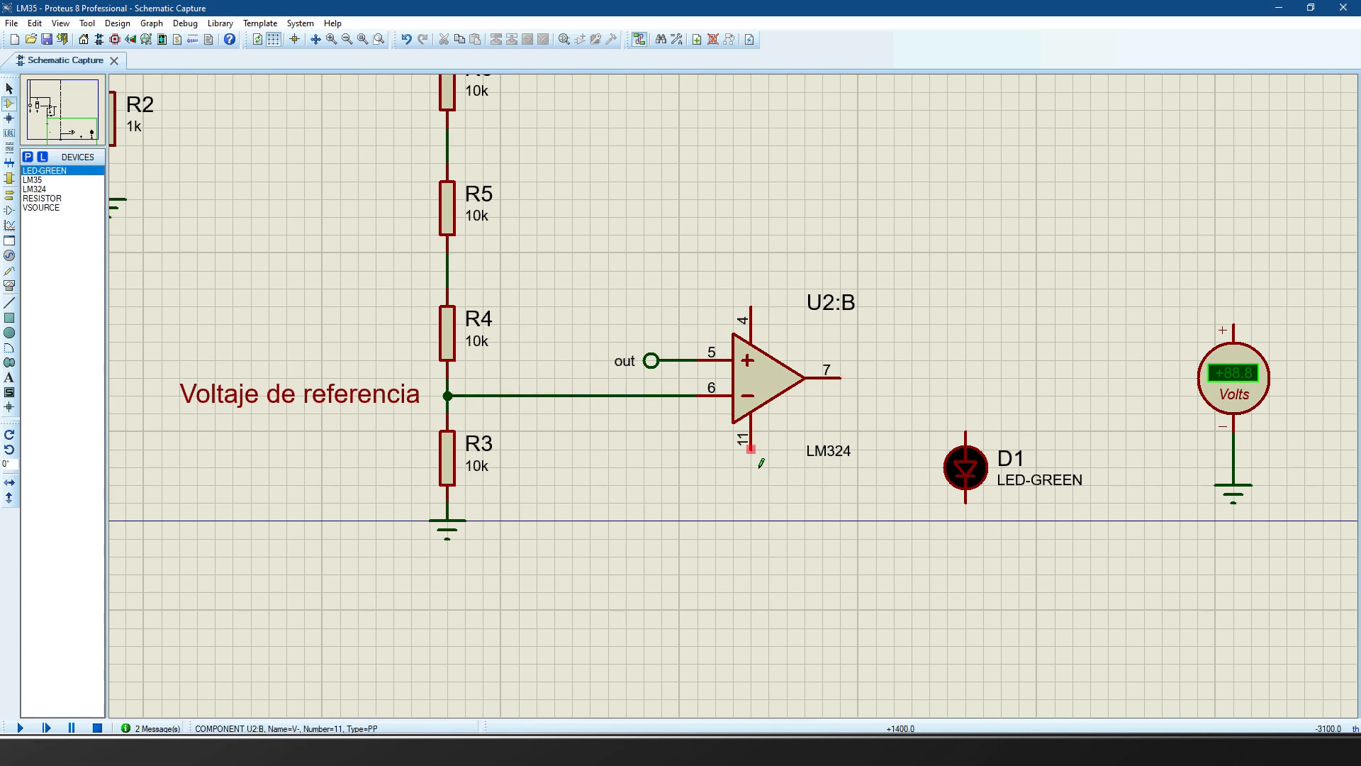
scroll(751, 449, down, 2)
scroll(467, 186, up, 2)
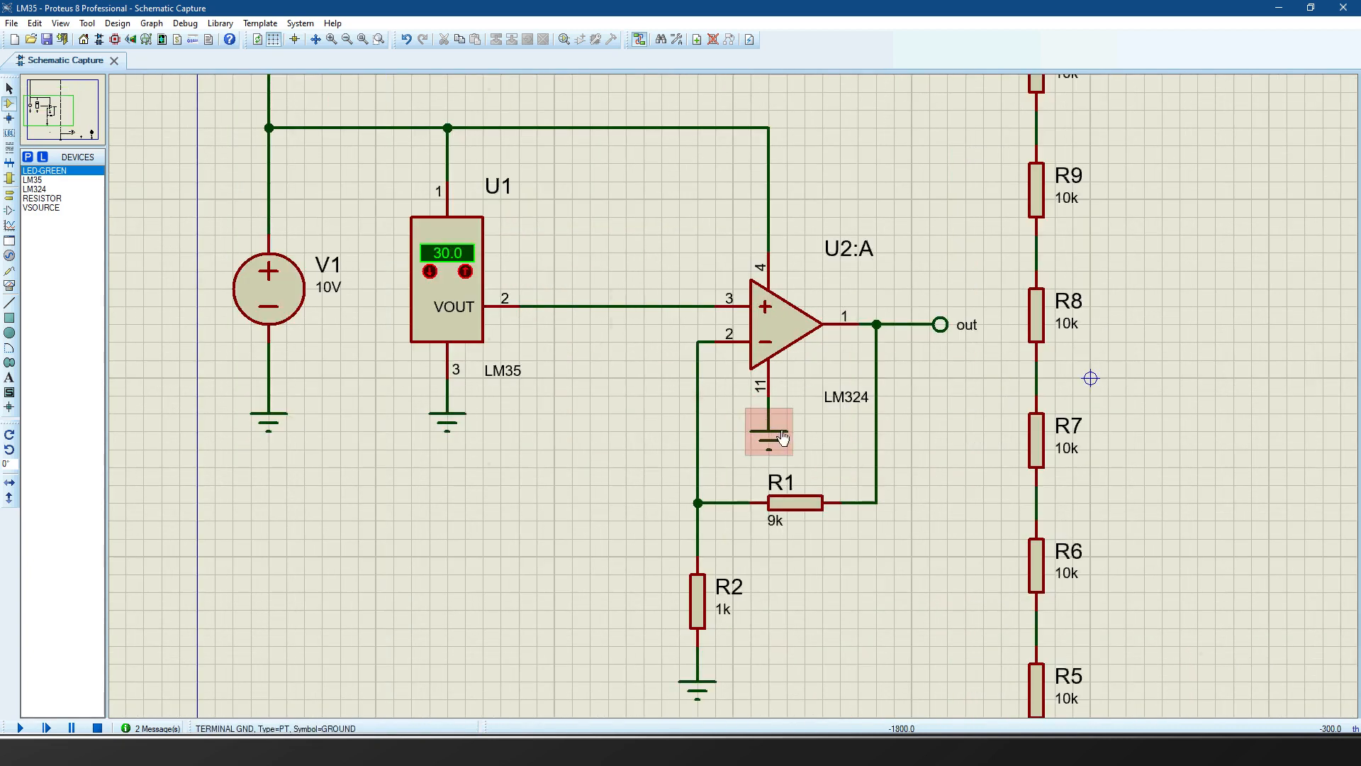
scroll(783, 441, down, 3)
scroll(743, 405, up, 2)
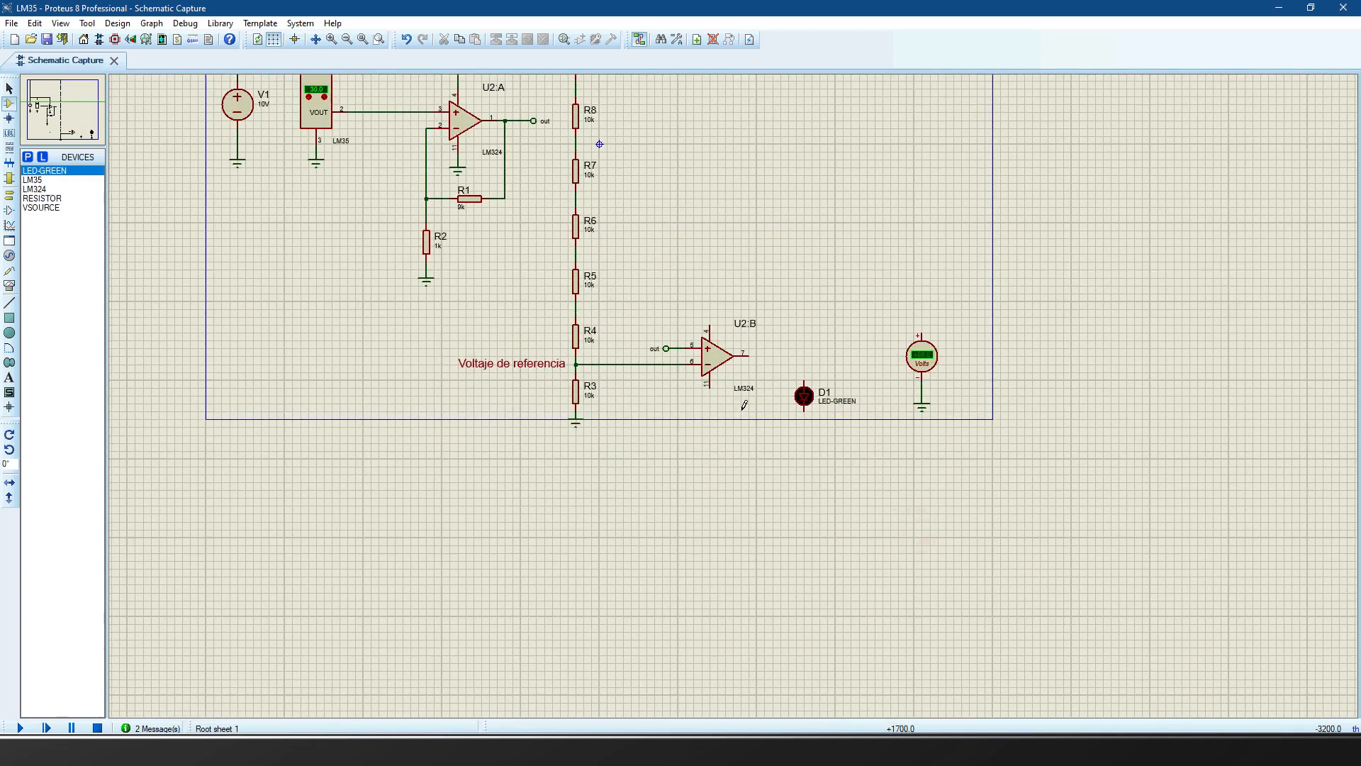
- Move LED D1 slightly right and down, farther from U2:B's output
scroll(744, 405, up, 1)
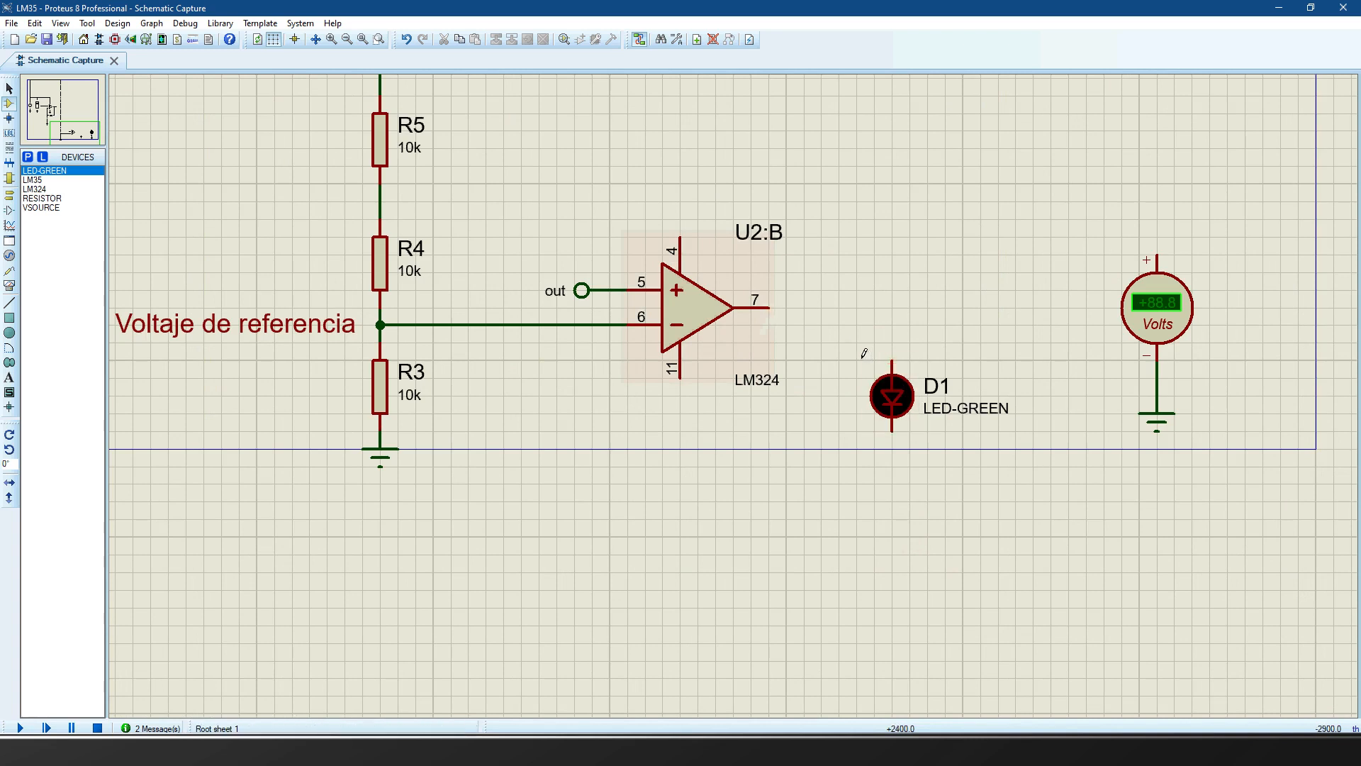
drag(862, 351, 958, 477)
drag(897, 364, 953, 381)
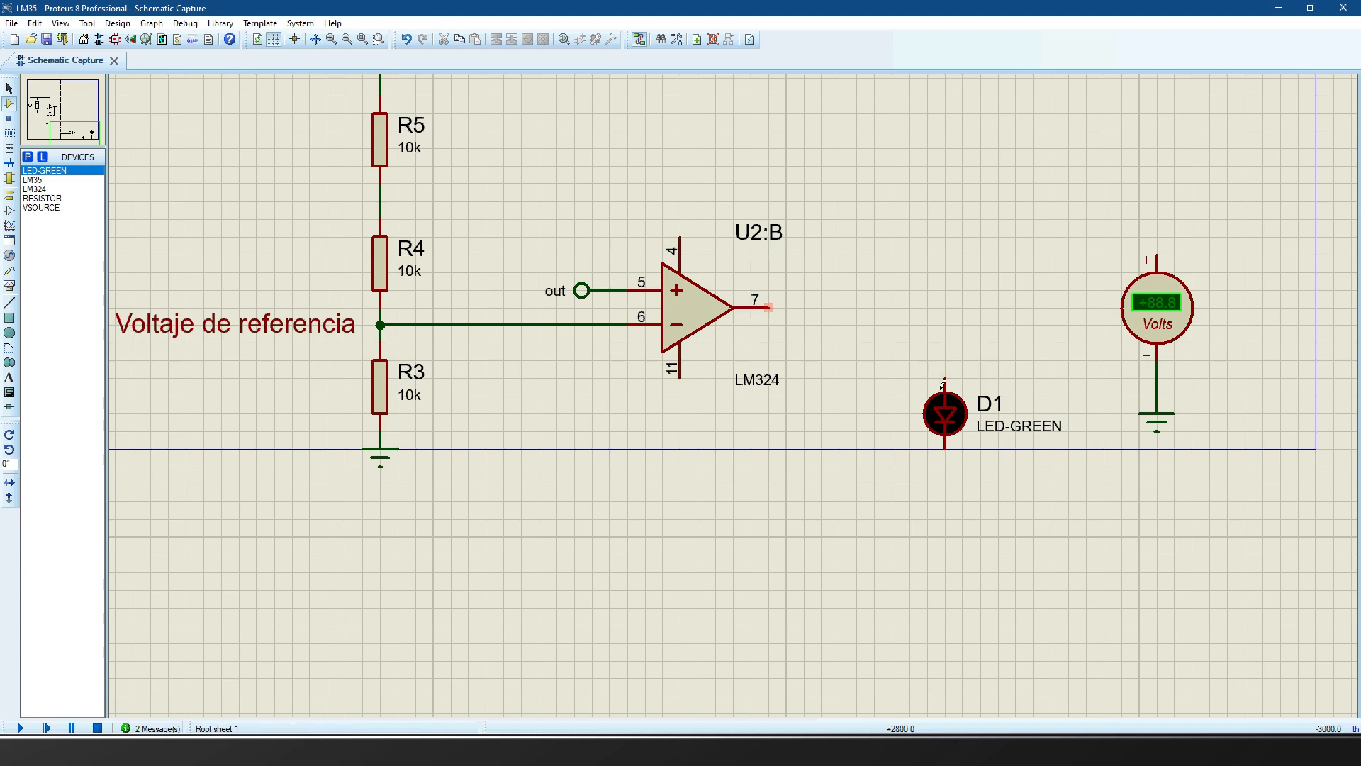
- Place a horizontal resistor beside U2:B and wire it in series between output pin 7 and the upper pin of LED D1
click(42, 199)
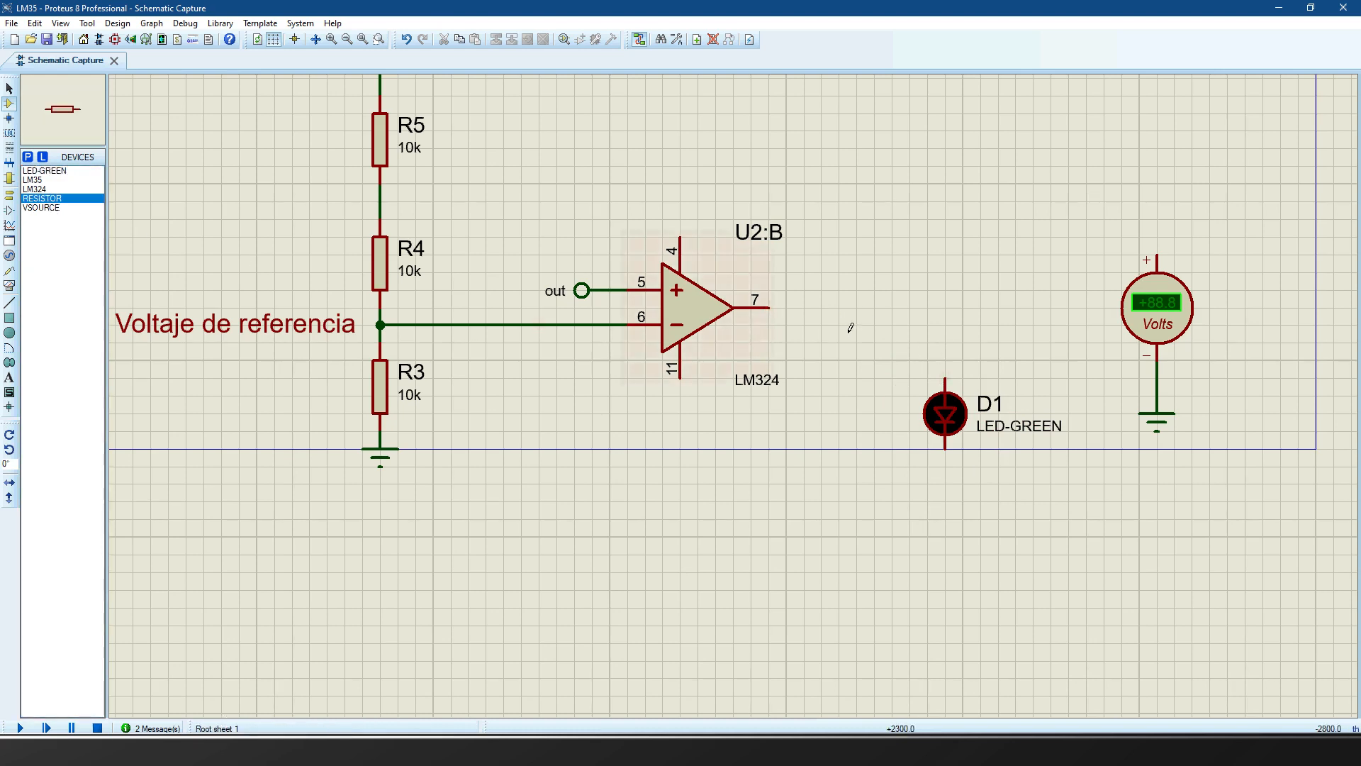
click(864, 308)
click(804, 308)
click(804, 308)
click(770, 308)
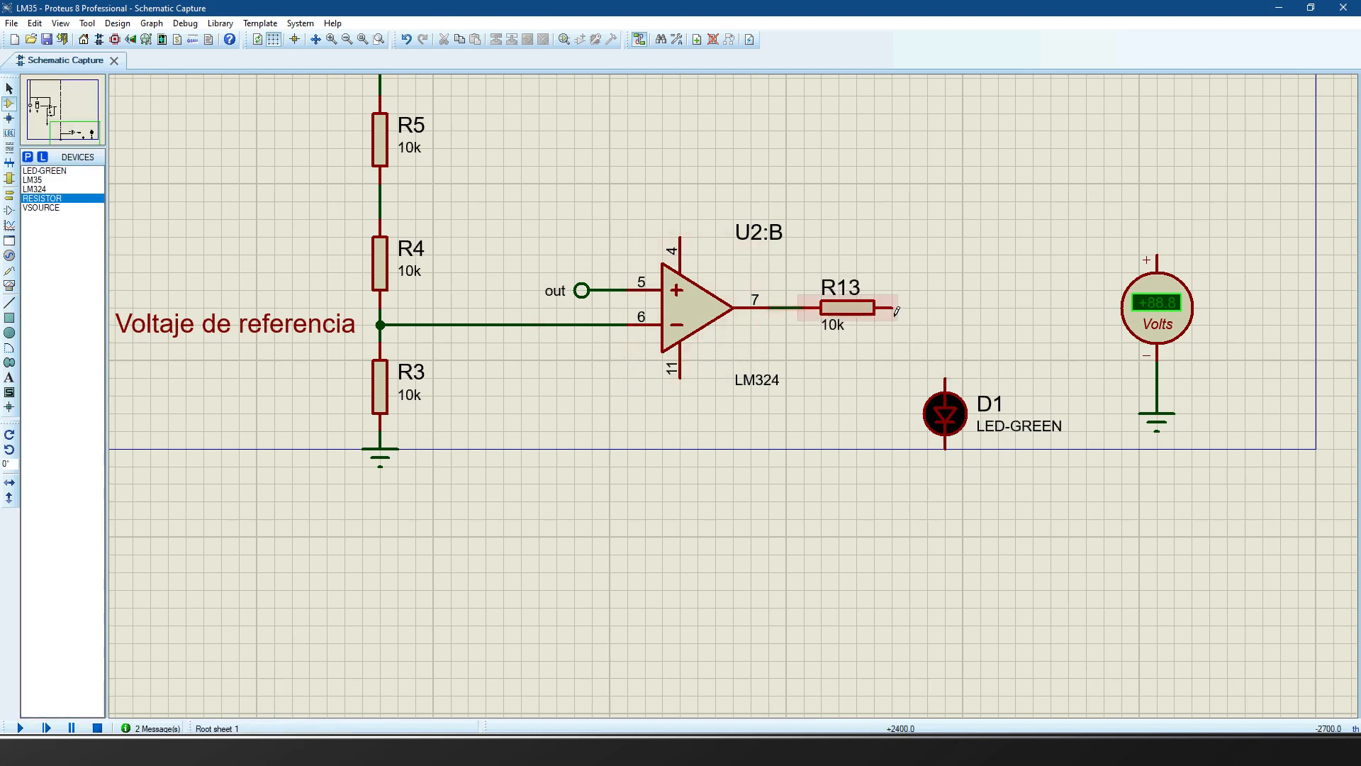
click(895, 309)
click(945, 382)
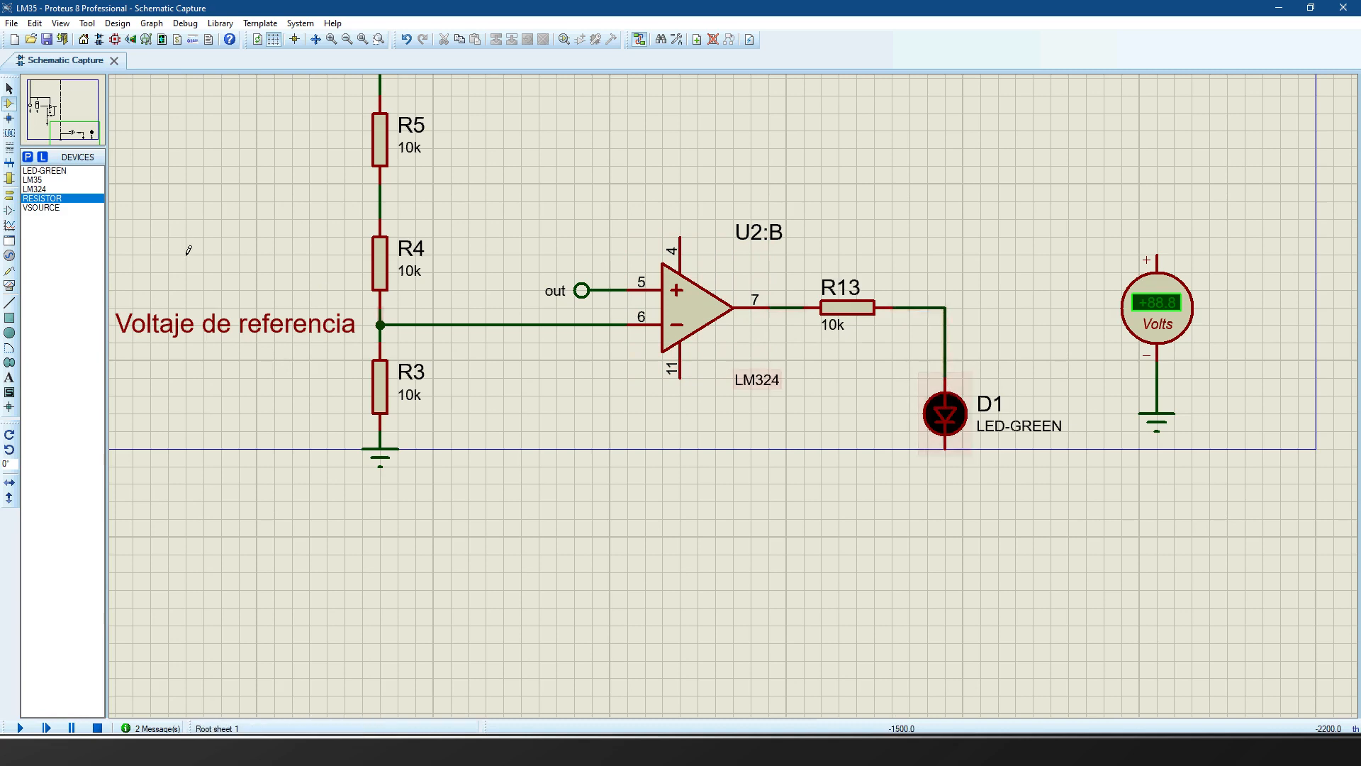
- Attach a ground terminal to the lower pin of LED D1
click(10, 194)
click(39, 216)
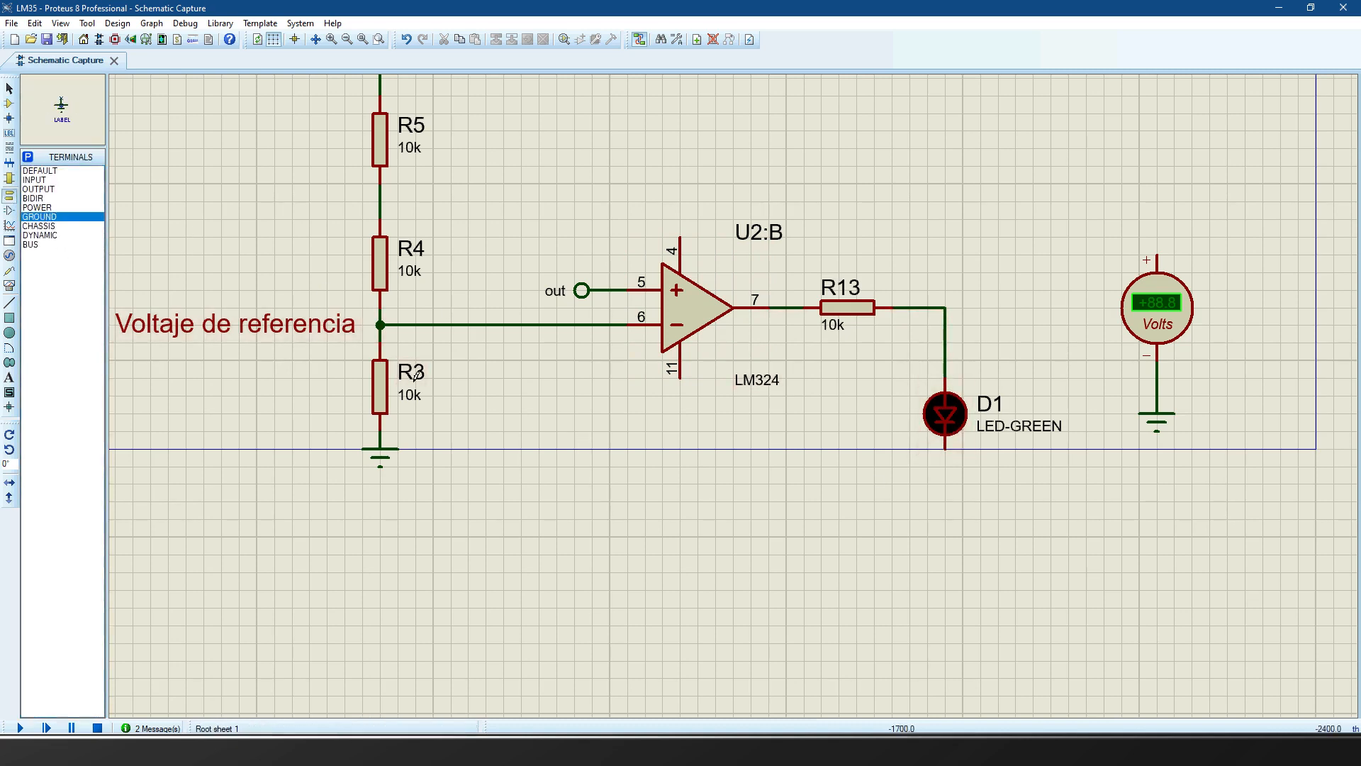
click(945, 470)
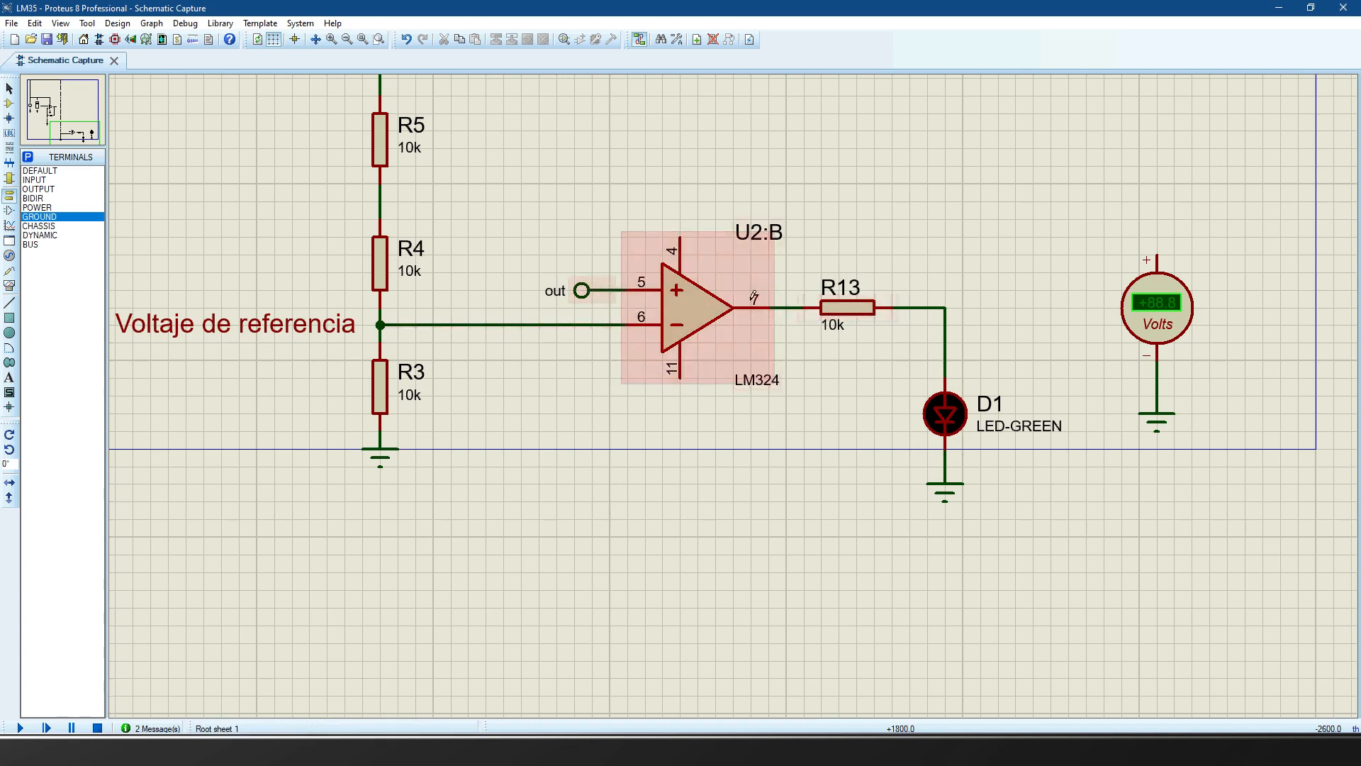
click(680, 238)
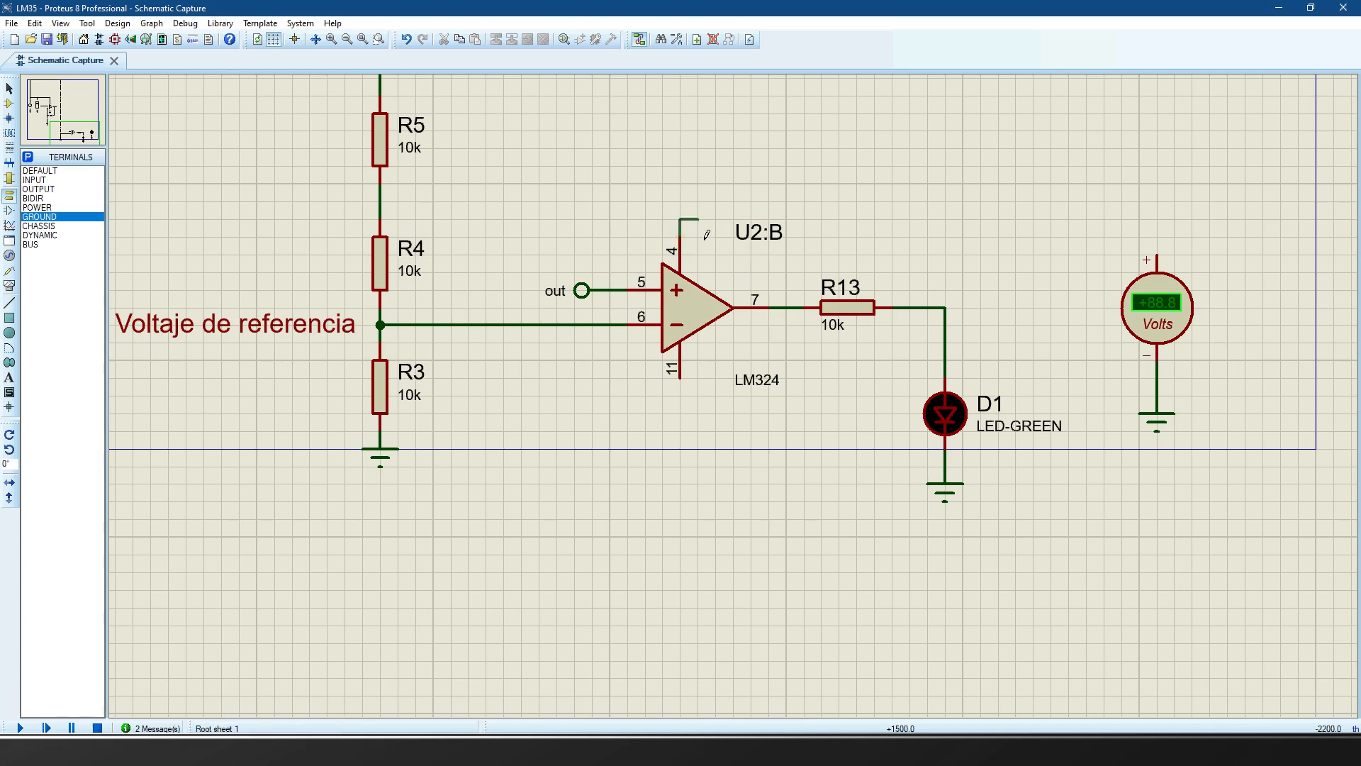
right_click(705, 240)
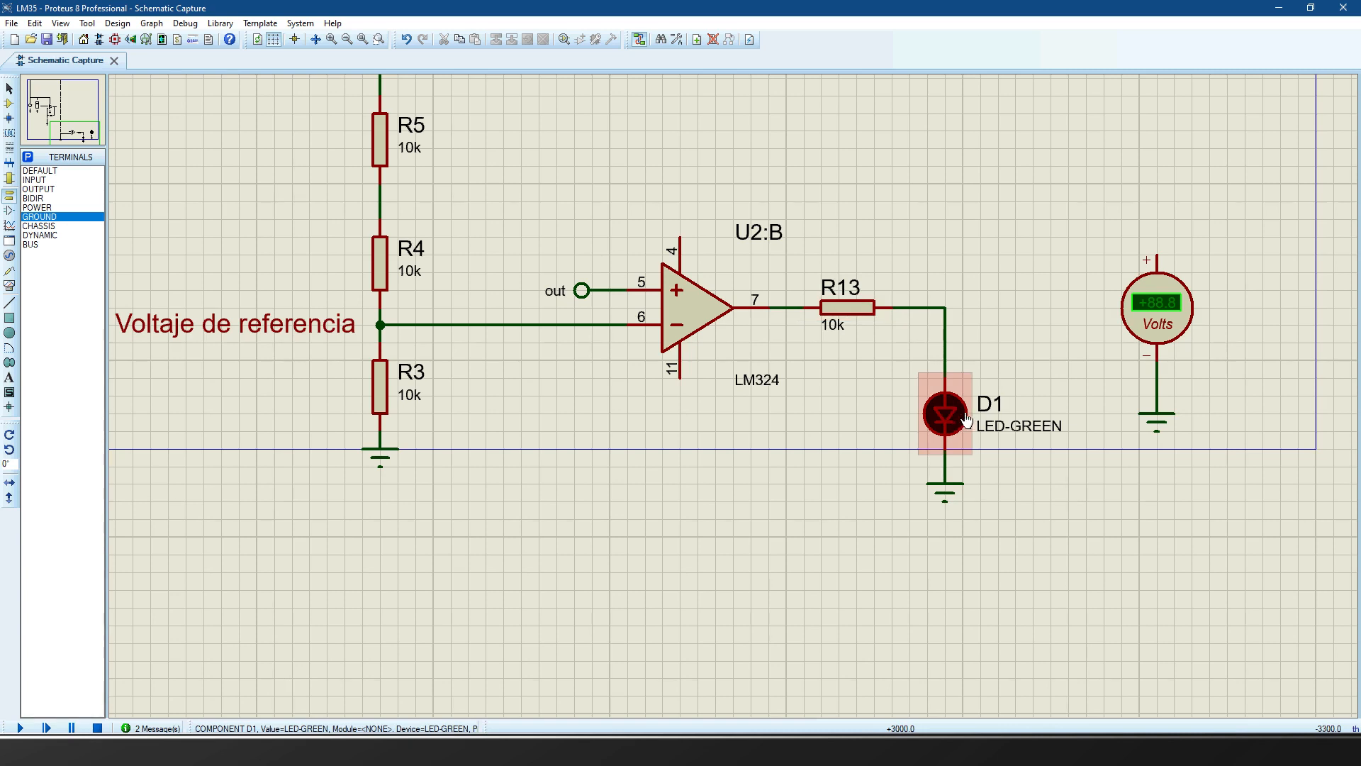
- Set resistor R13's resistance to 390 ohms
double_click(865, 315)
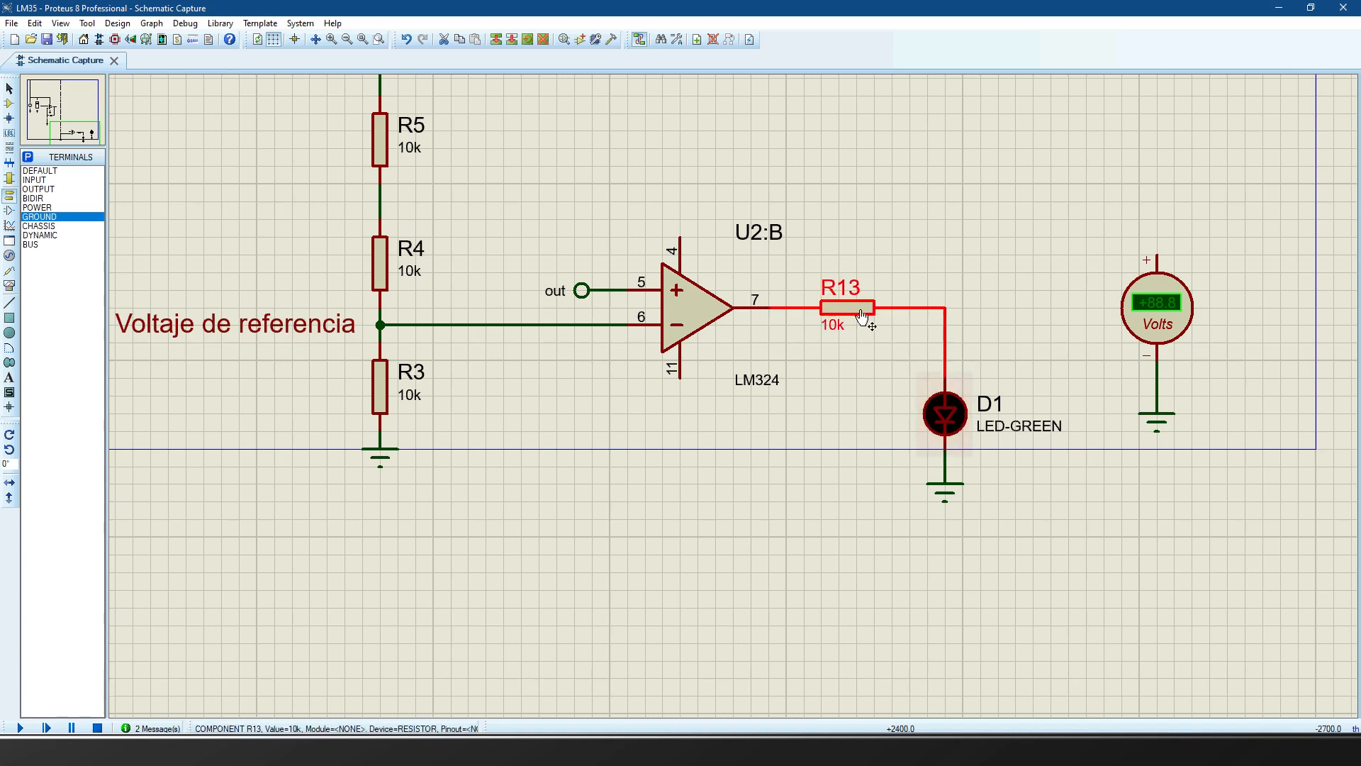
text(390)
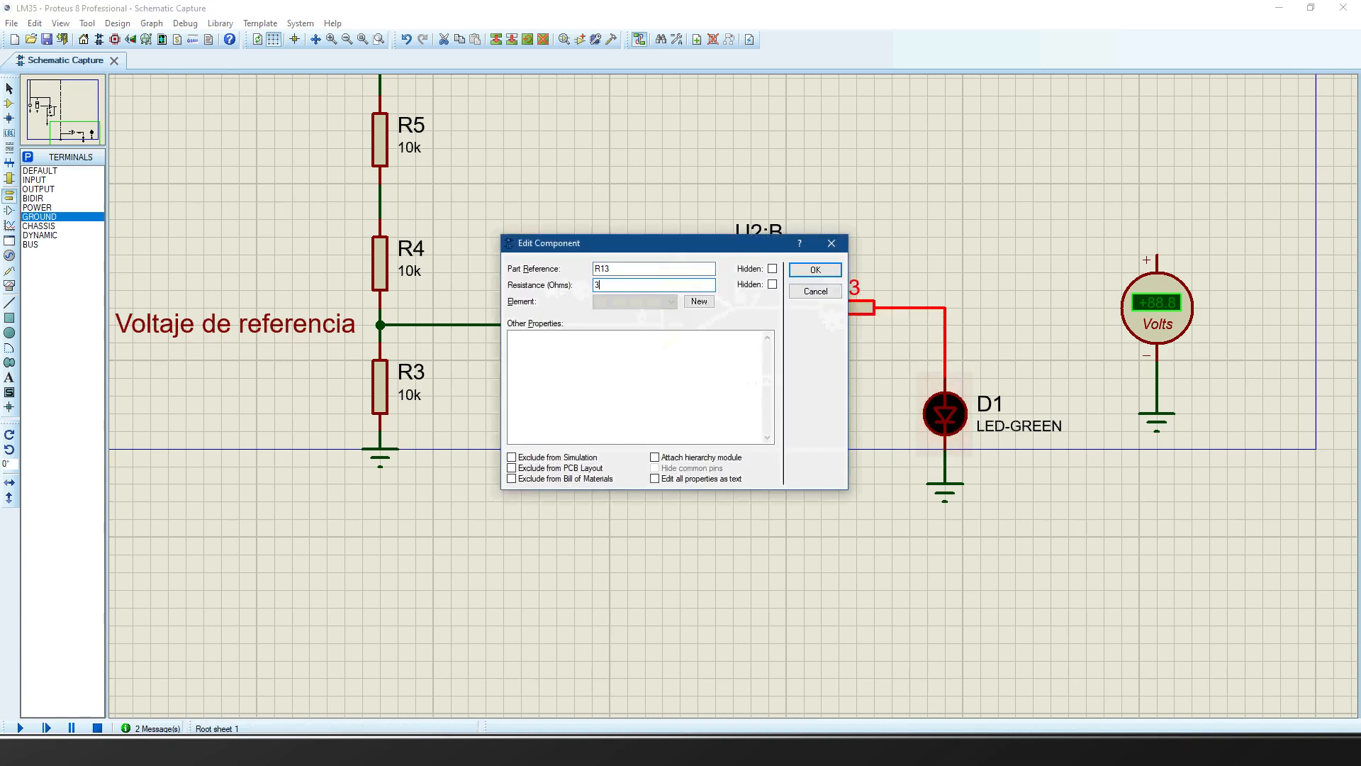
click(814, 271)
- Run the simulation, lower the LM35 temperature to 9, raise it to 15 while watching LED D1, and stop the run
scroll(877, 258, down, 2)
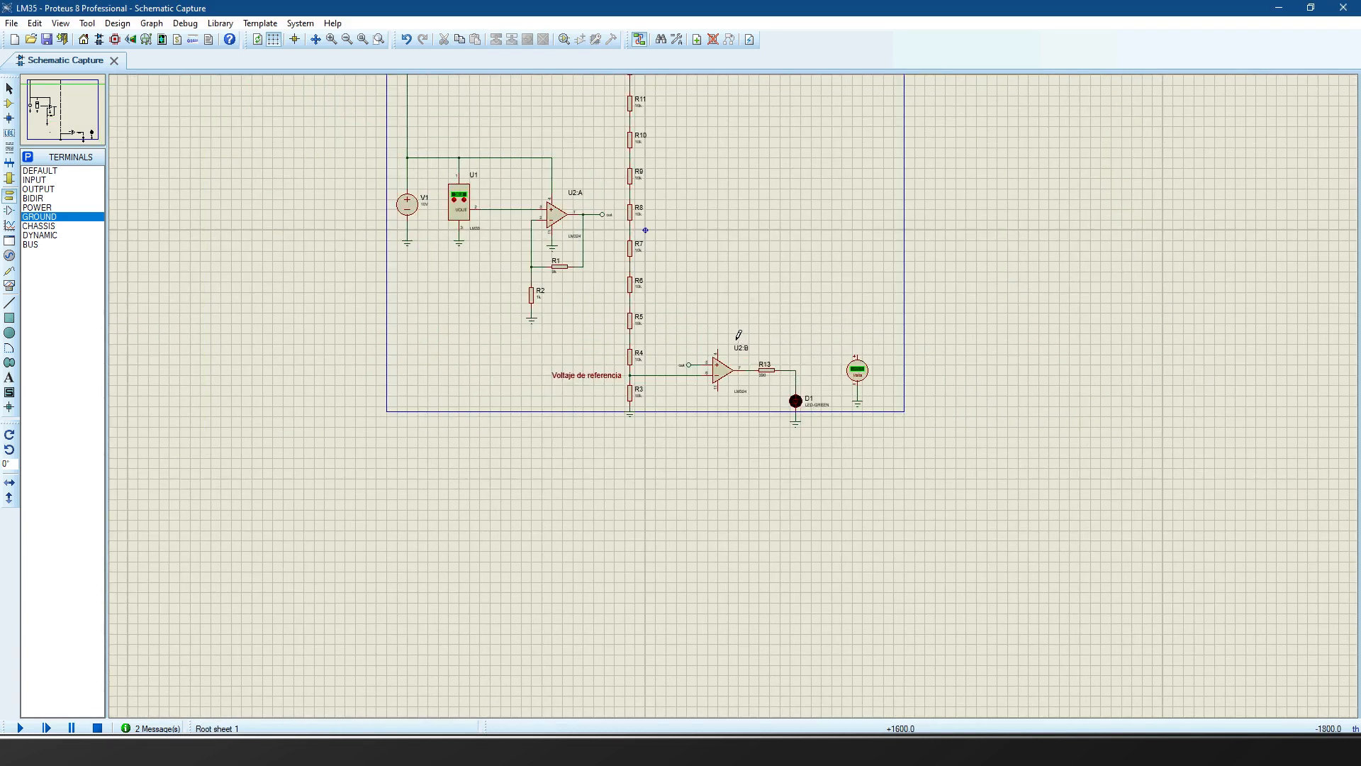
scroll(744, 405, up, 1)
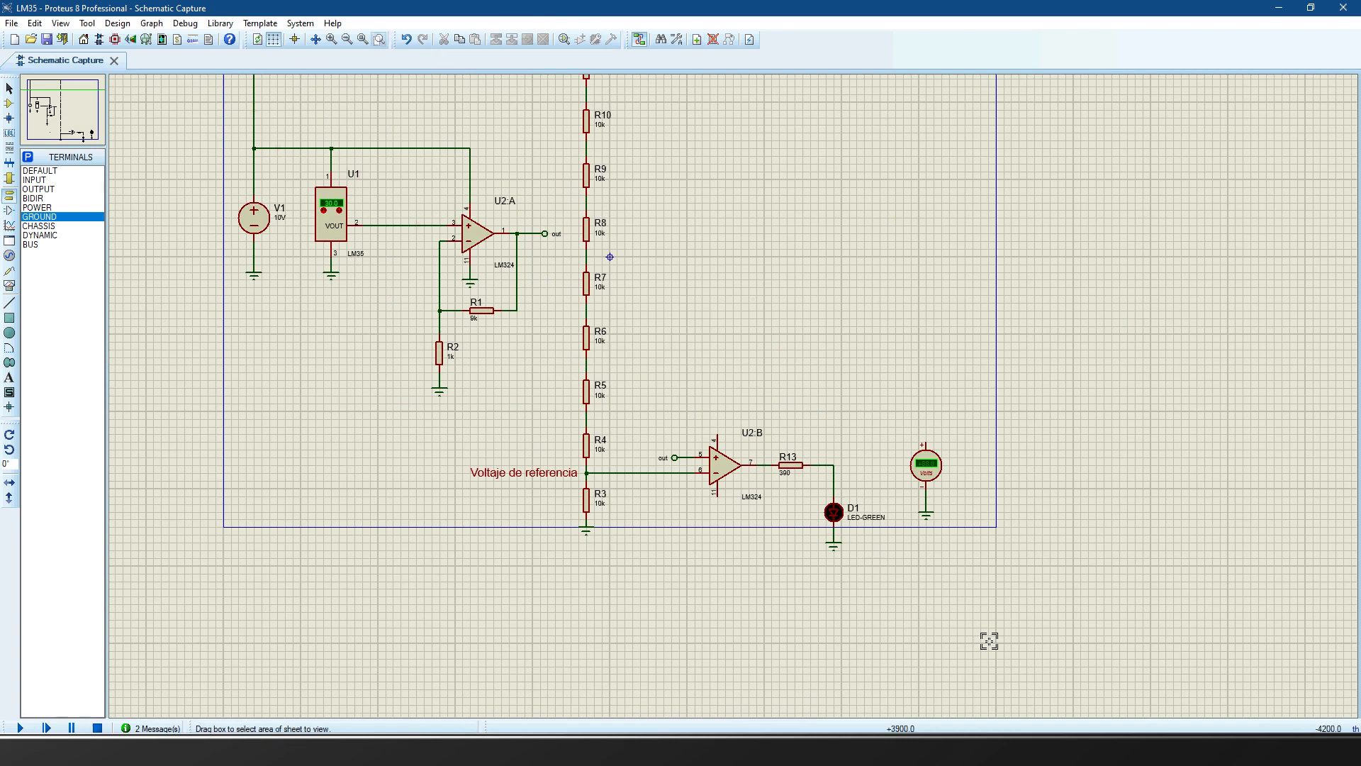
drag(883, 587, 247, 161)
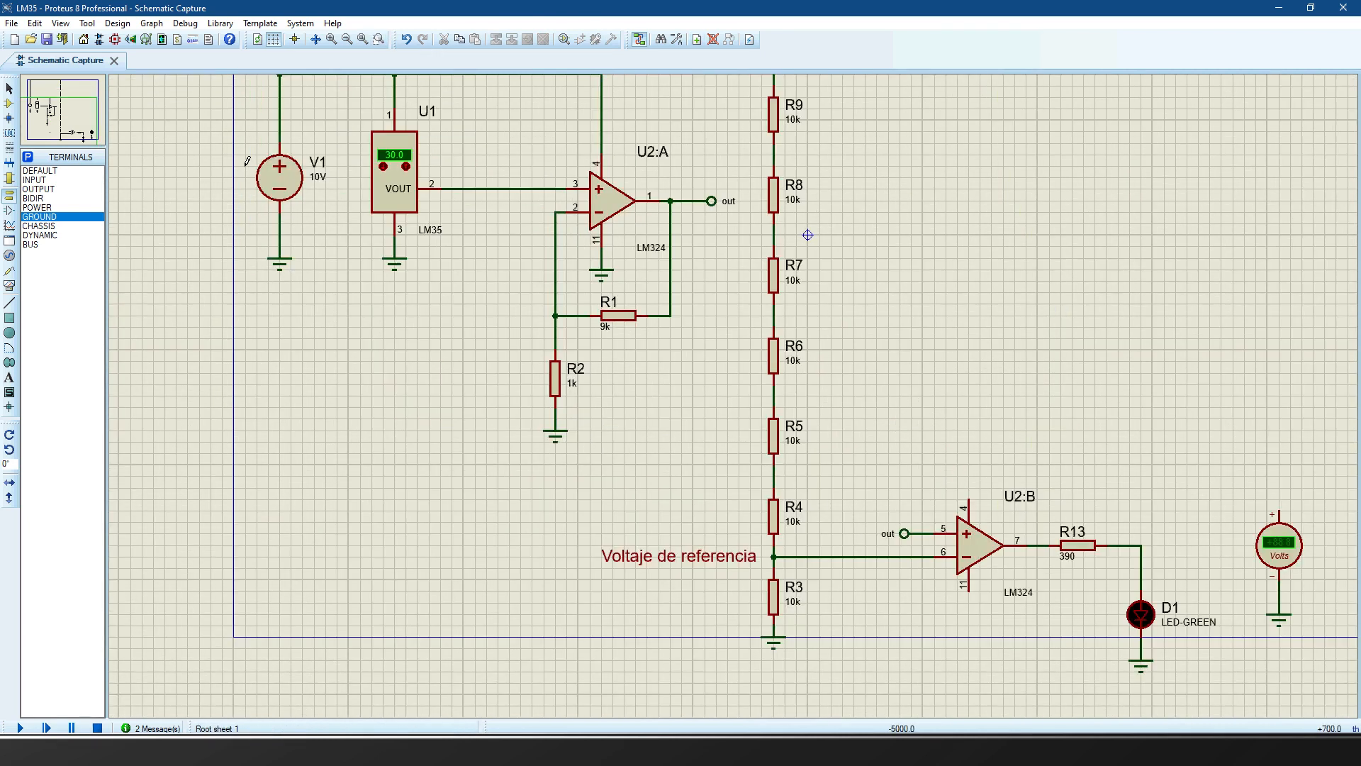
key(F12)
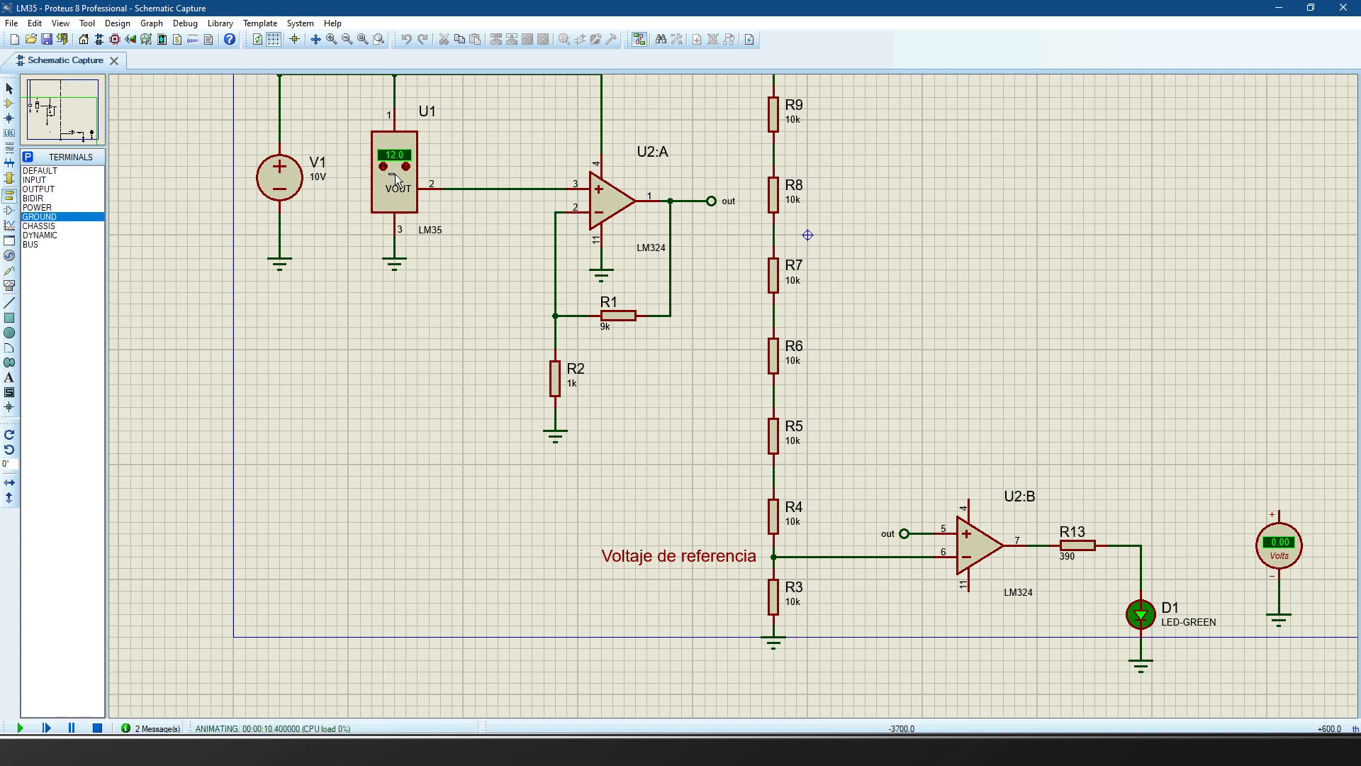
click(394, 177)
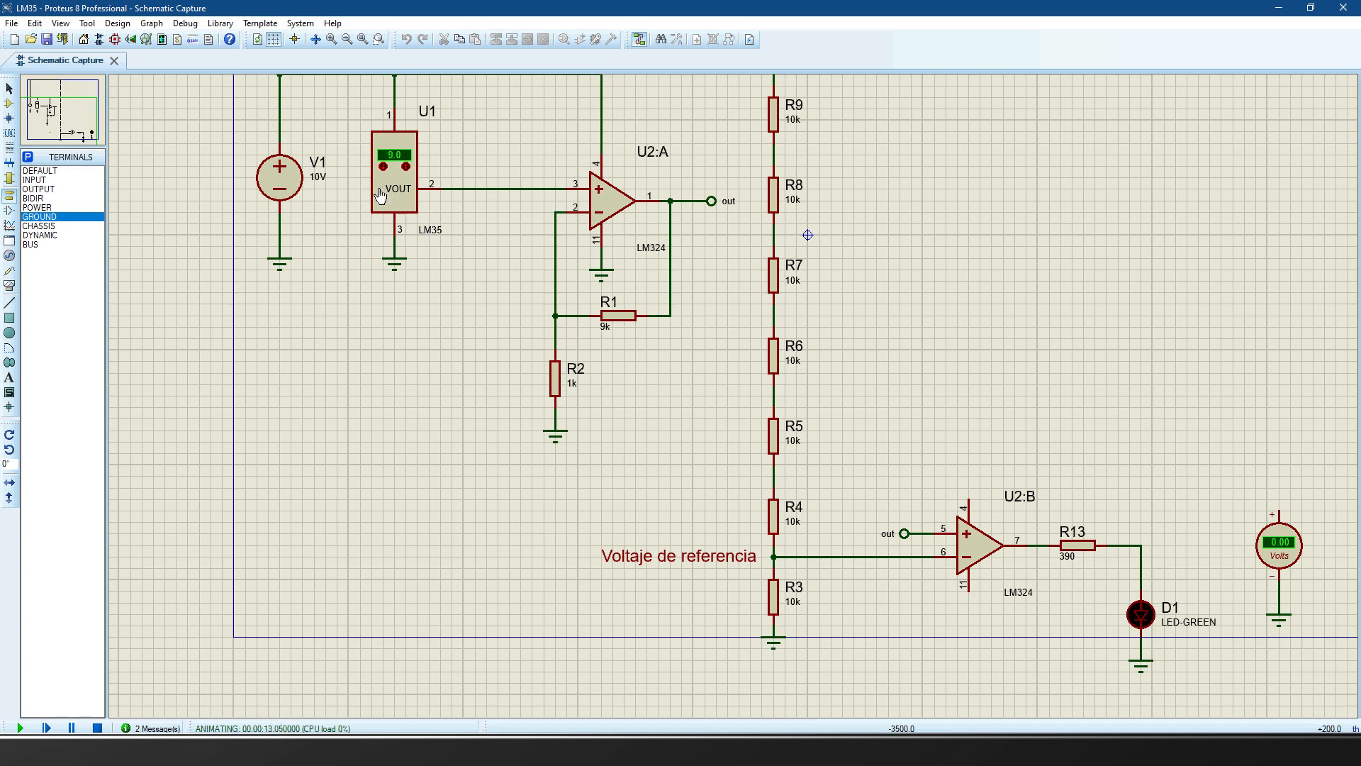
click(394, 177)
click(405, 167)
click(409, 169)
click(409, 168)
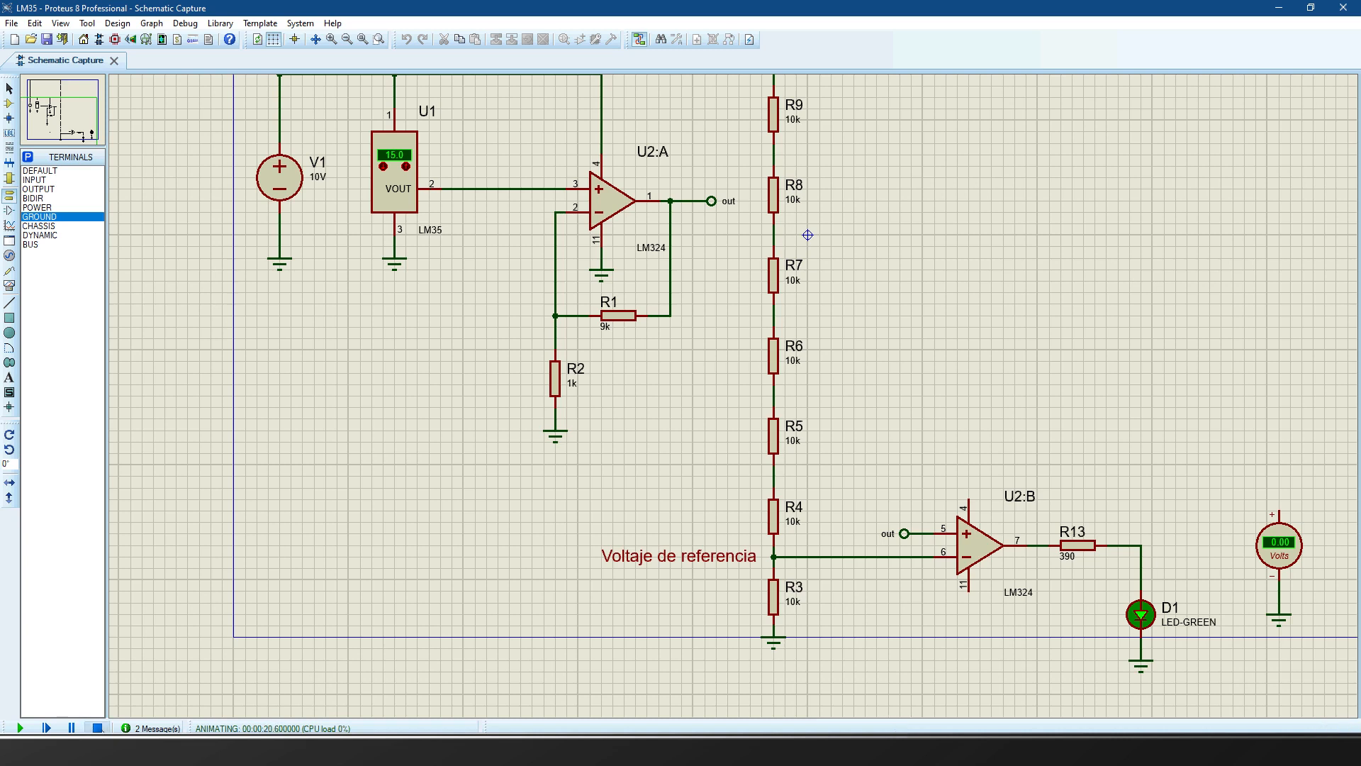
click(97, 727)
- Copy the U2:B comparator block with its out terminal, resistor R13, LED D1 and ground three times, stacked above the original
scroll(957, 426, down, 2)
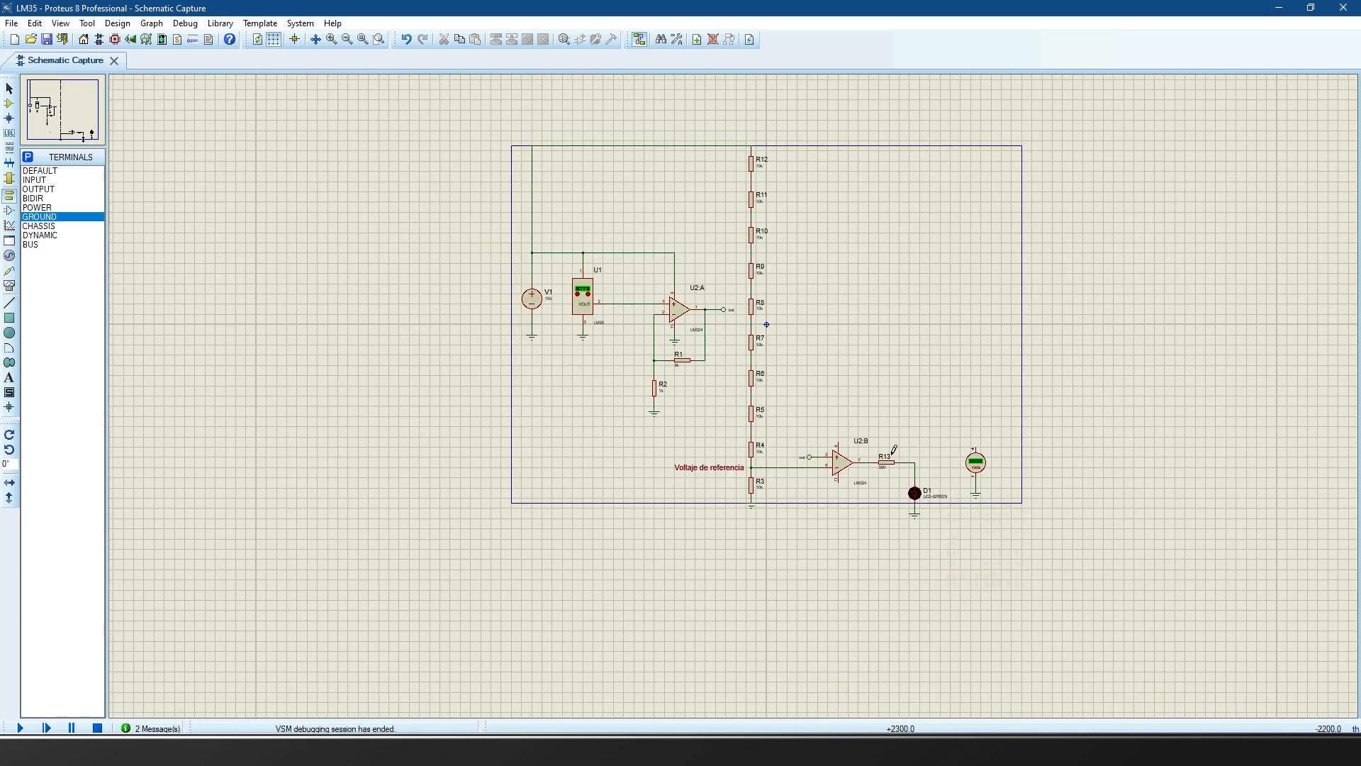
scroll(893, 436, up, 1)
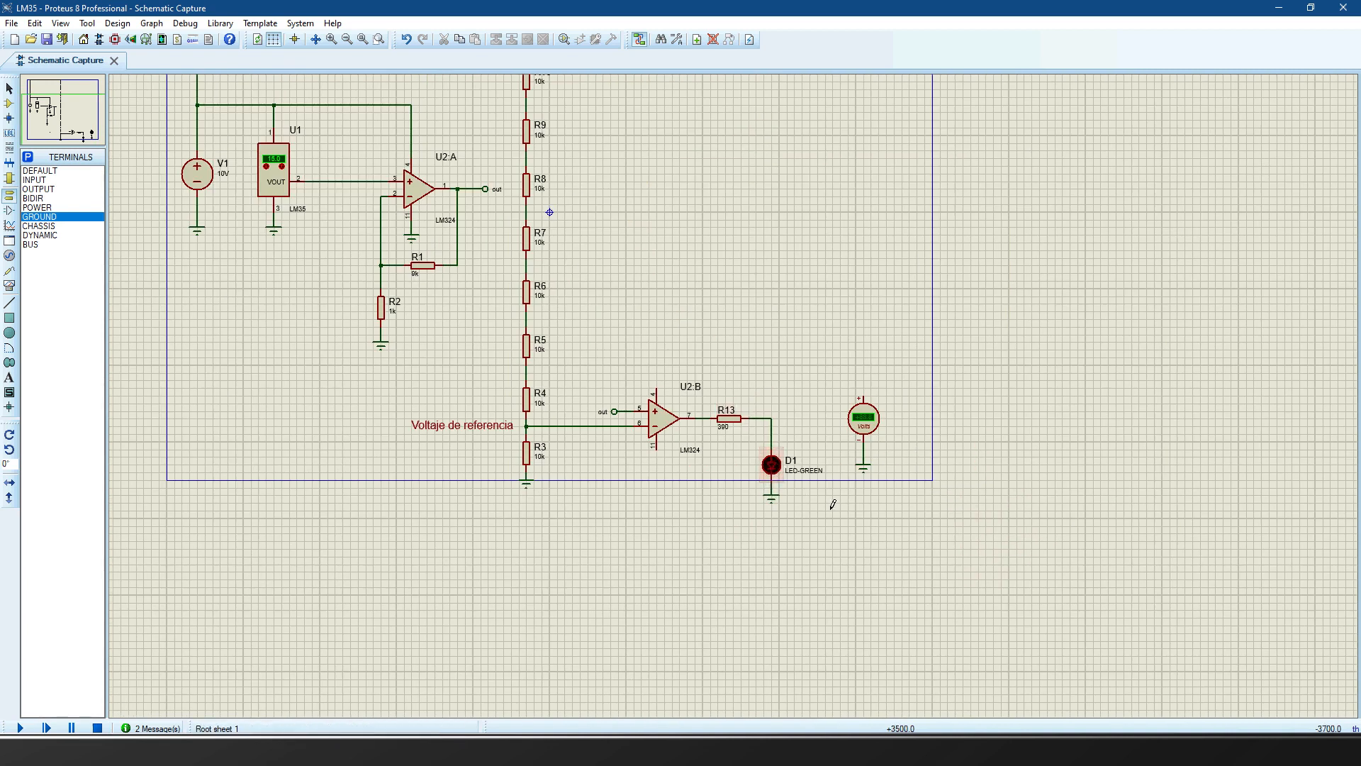
drag(802, 533, 588, 357)
click(497, 39)
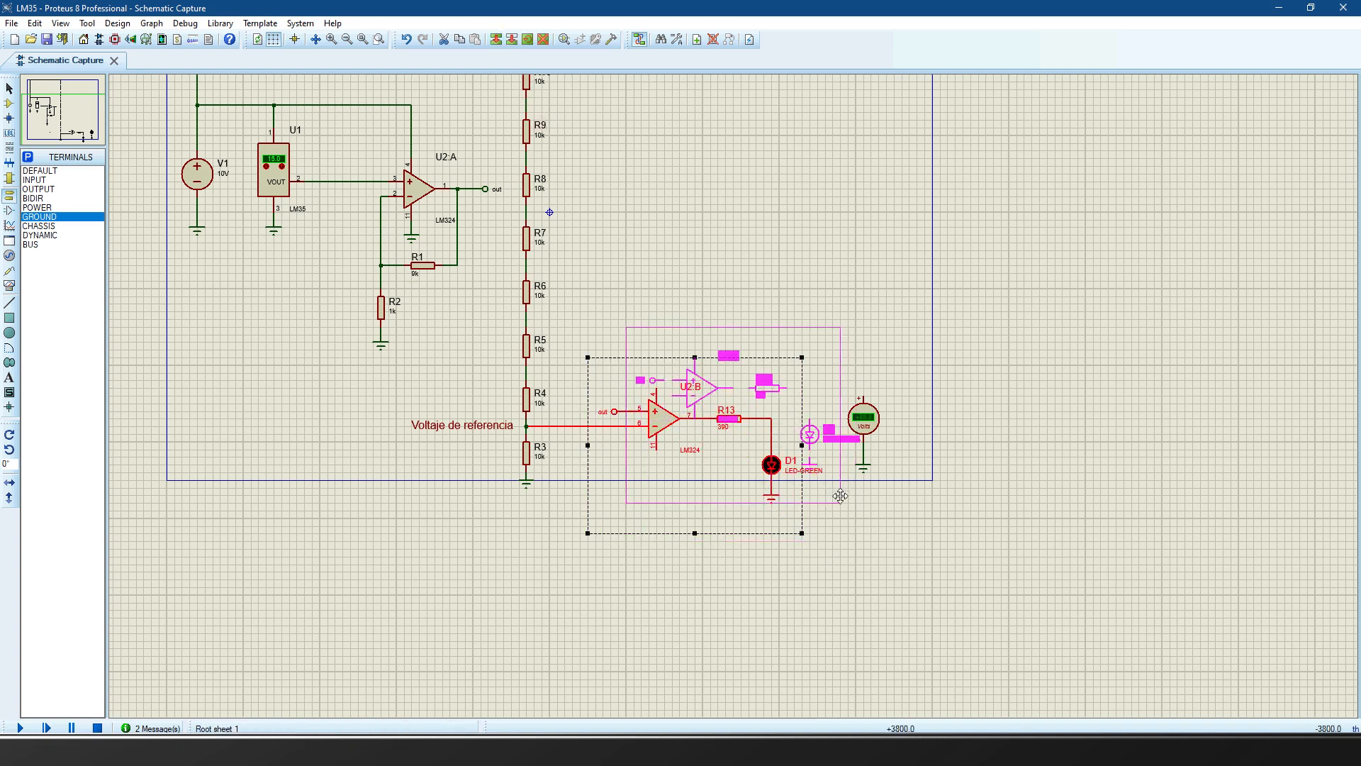
click(811, 461)
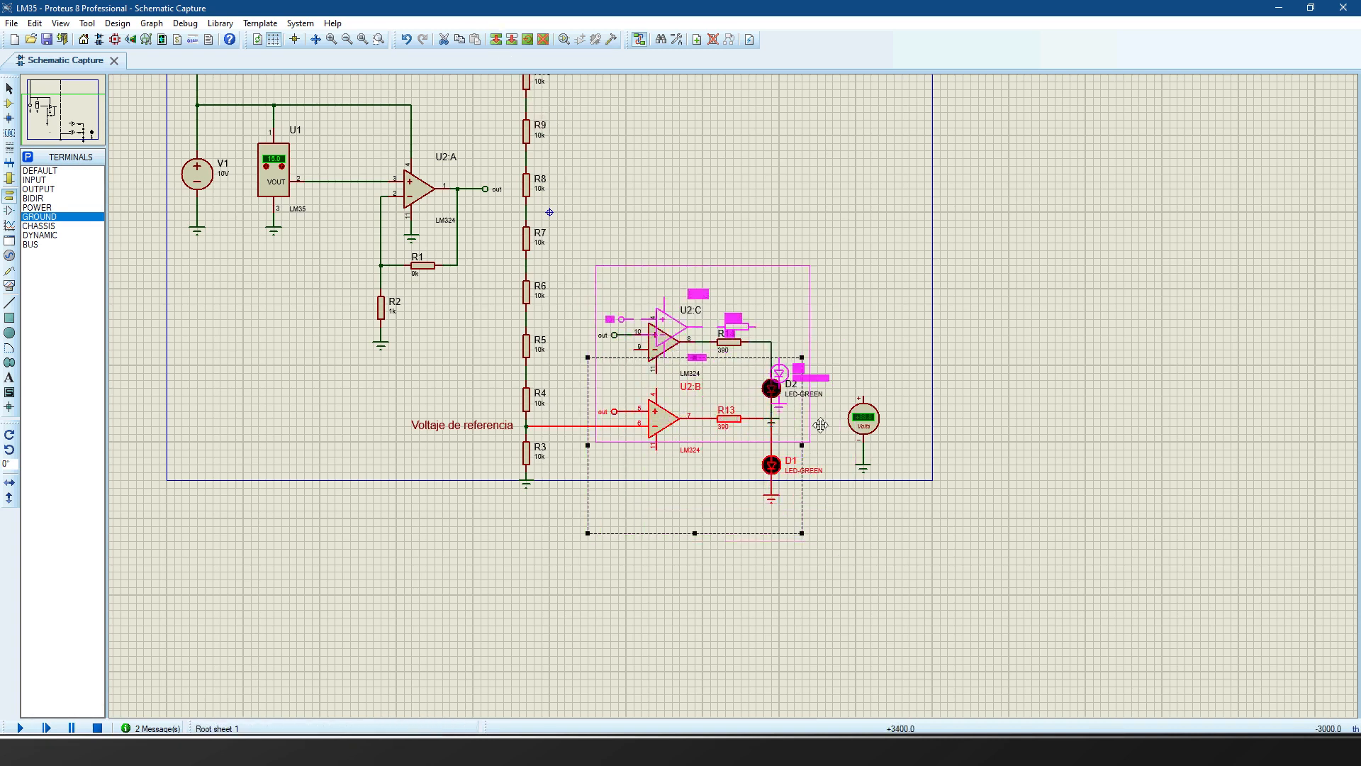
click(811, 386)
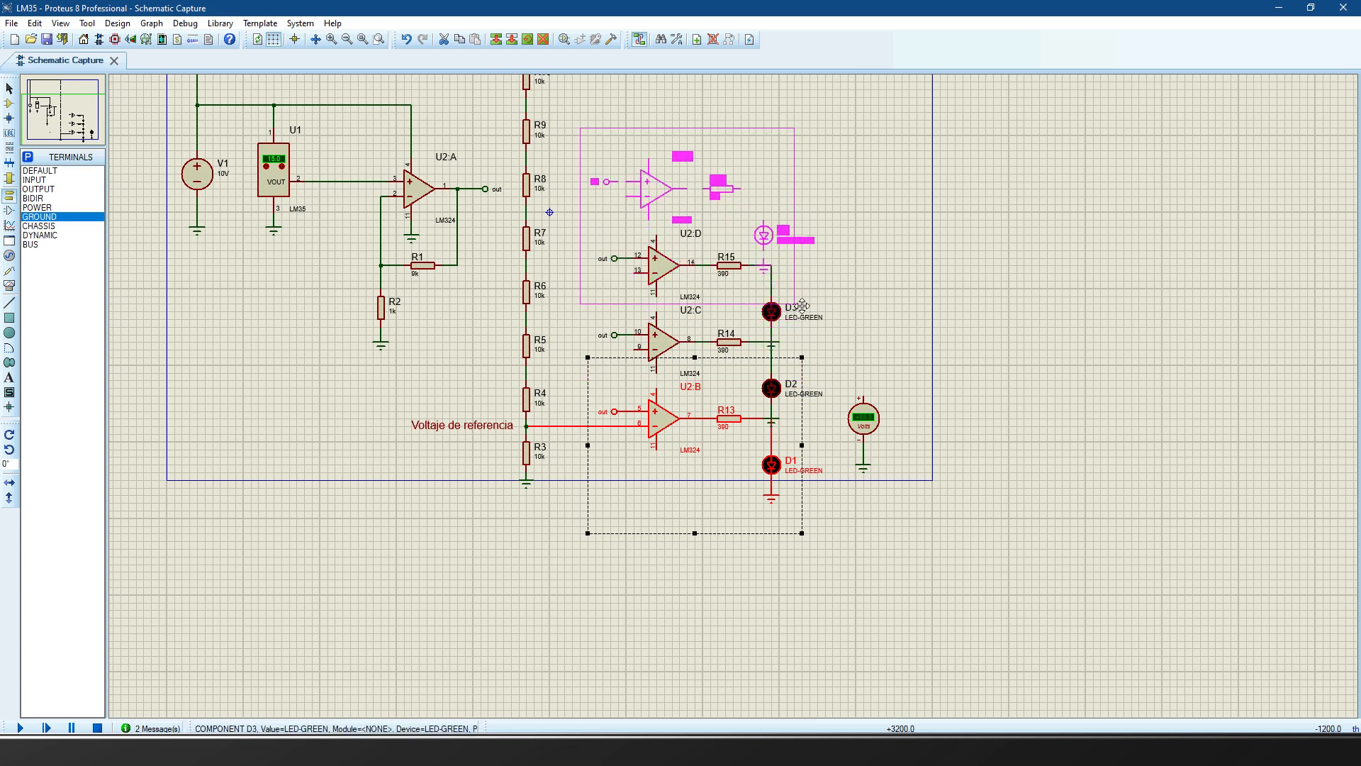
click(820, 303)
right_click(821, 303)
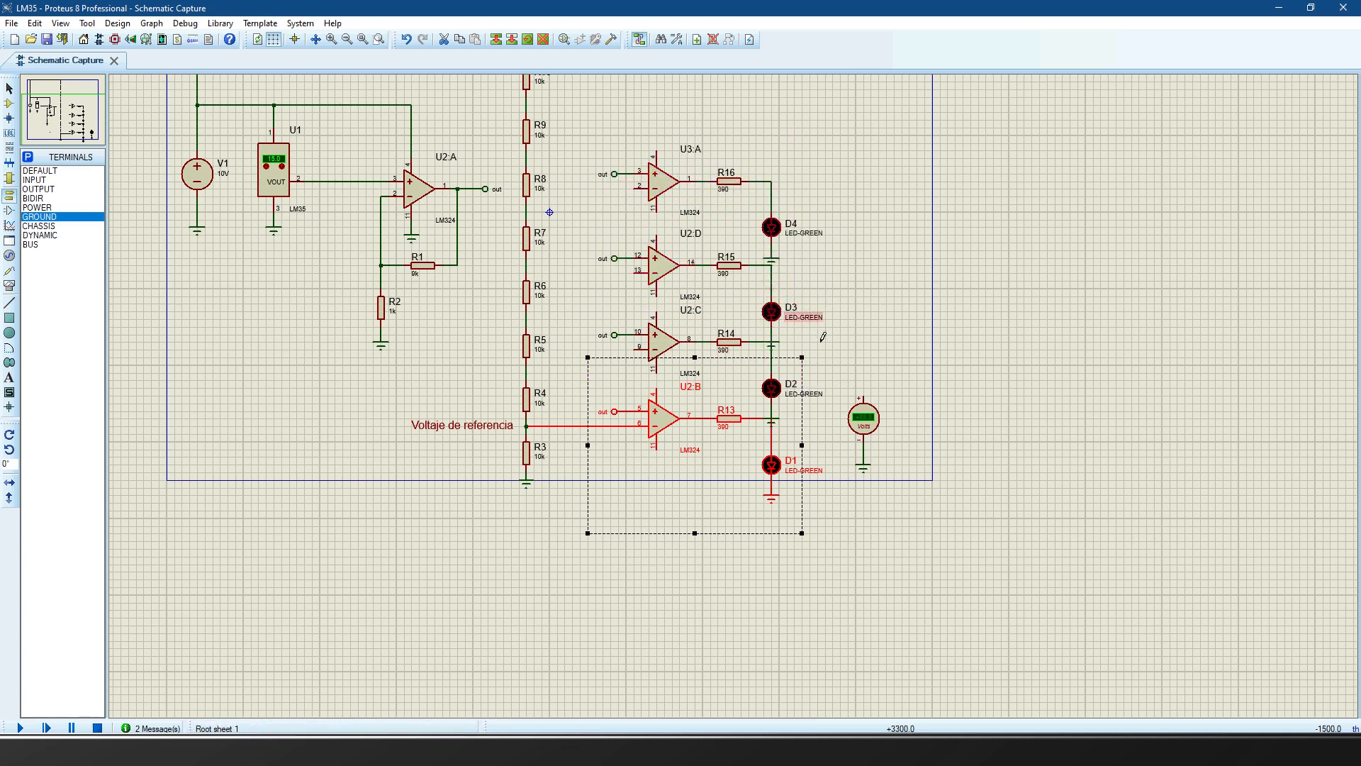
click(578, 369)
- Wire U2:C pin 9 to the R4–R5 junction, U2:D pin 13 to the R5–R6 junction and U3:A pin 2 to the R6–R7 junction
click(635, 348)
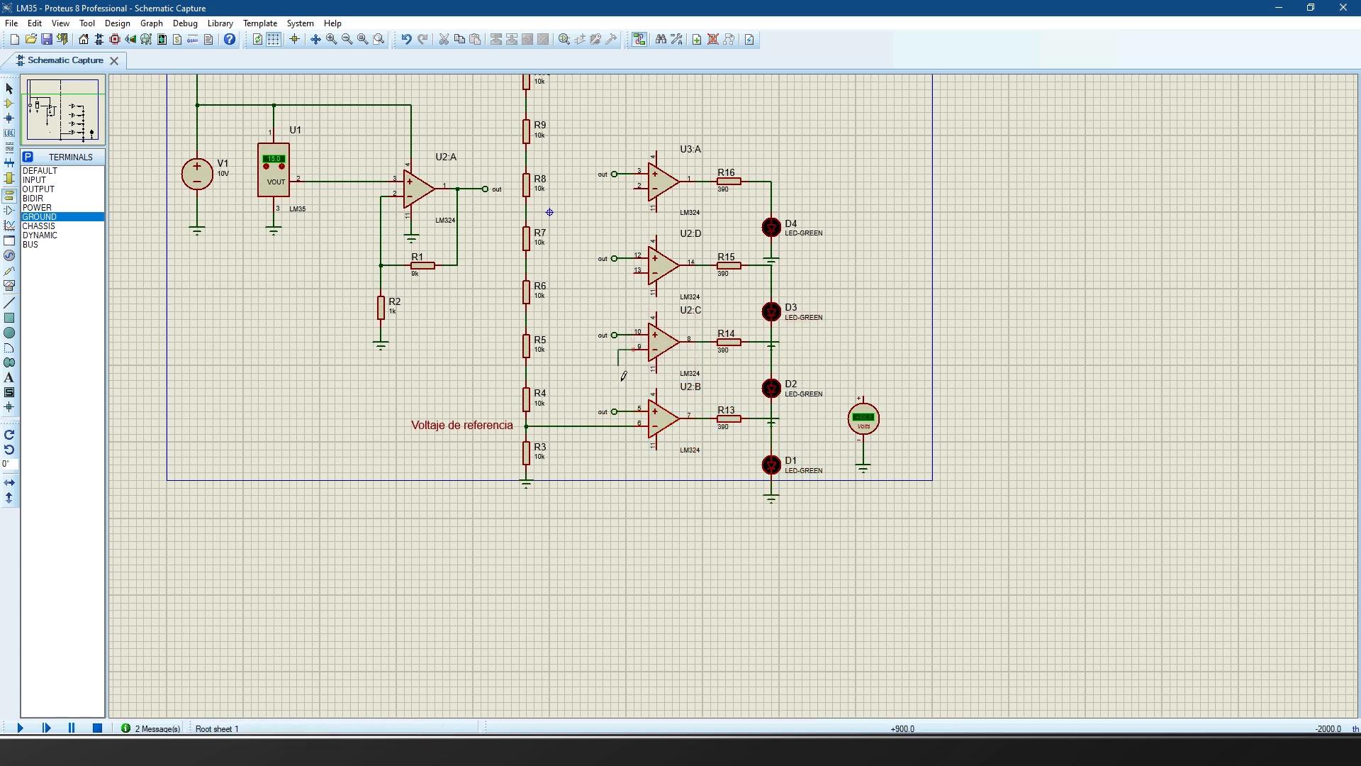
click(534, 386)
click(611, 273)
click(529, 320)
click(635, 189)
click(565, 188)
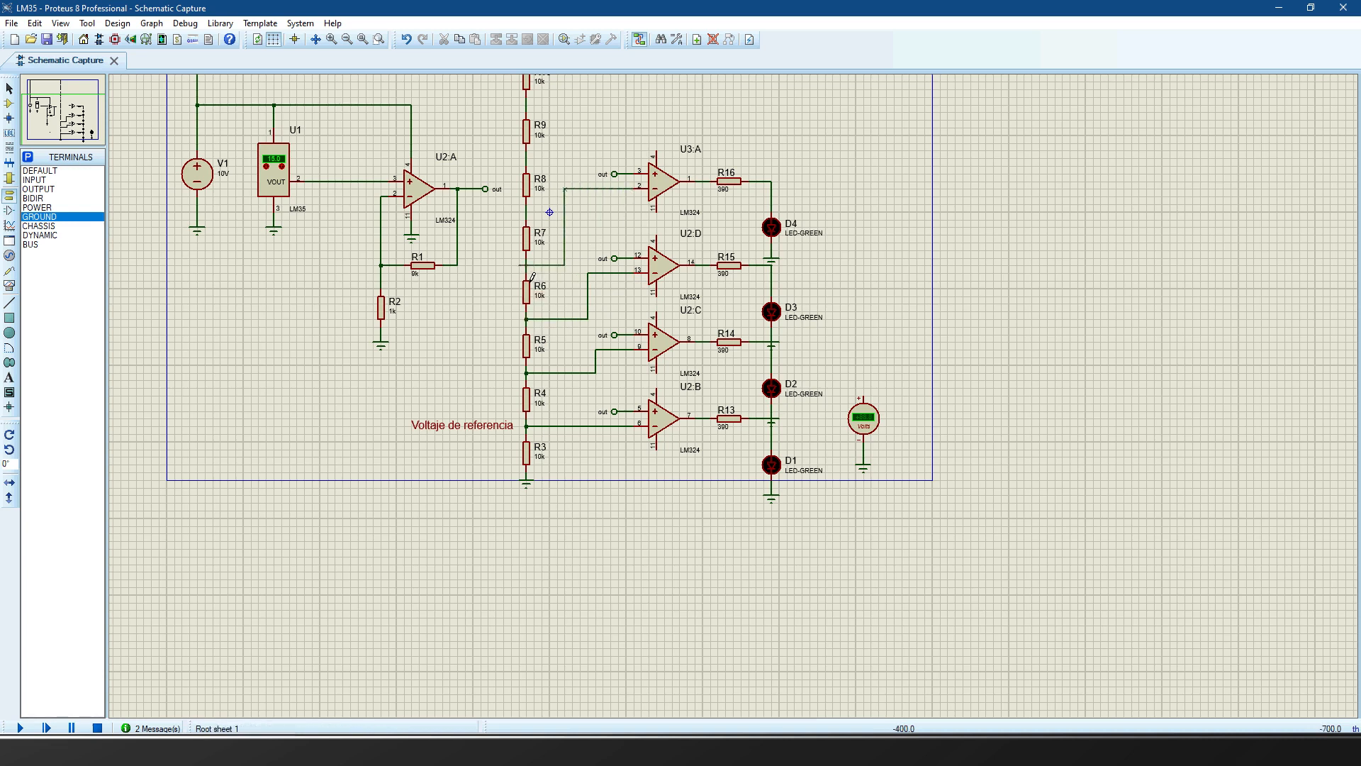
click(527, 267)
- Simulate the four comparators, lowering the LM35 temperature to 7 and raising it to 58 while watching the LEDs, and stop the run
click(379, 40)
drag(226, 138, 907, 517)
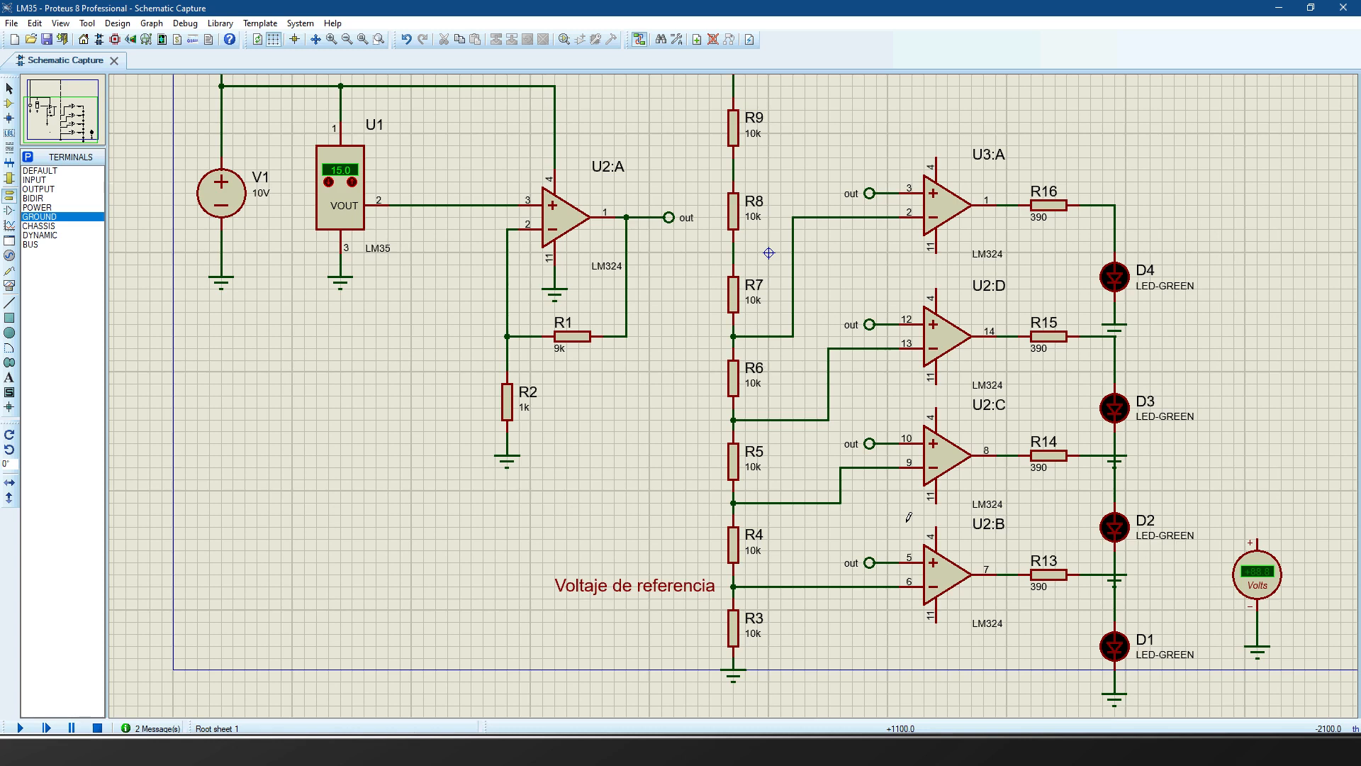
click(21, 728)
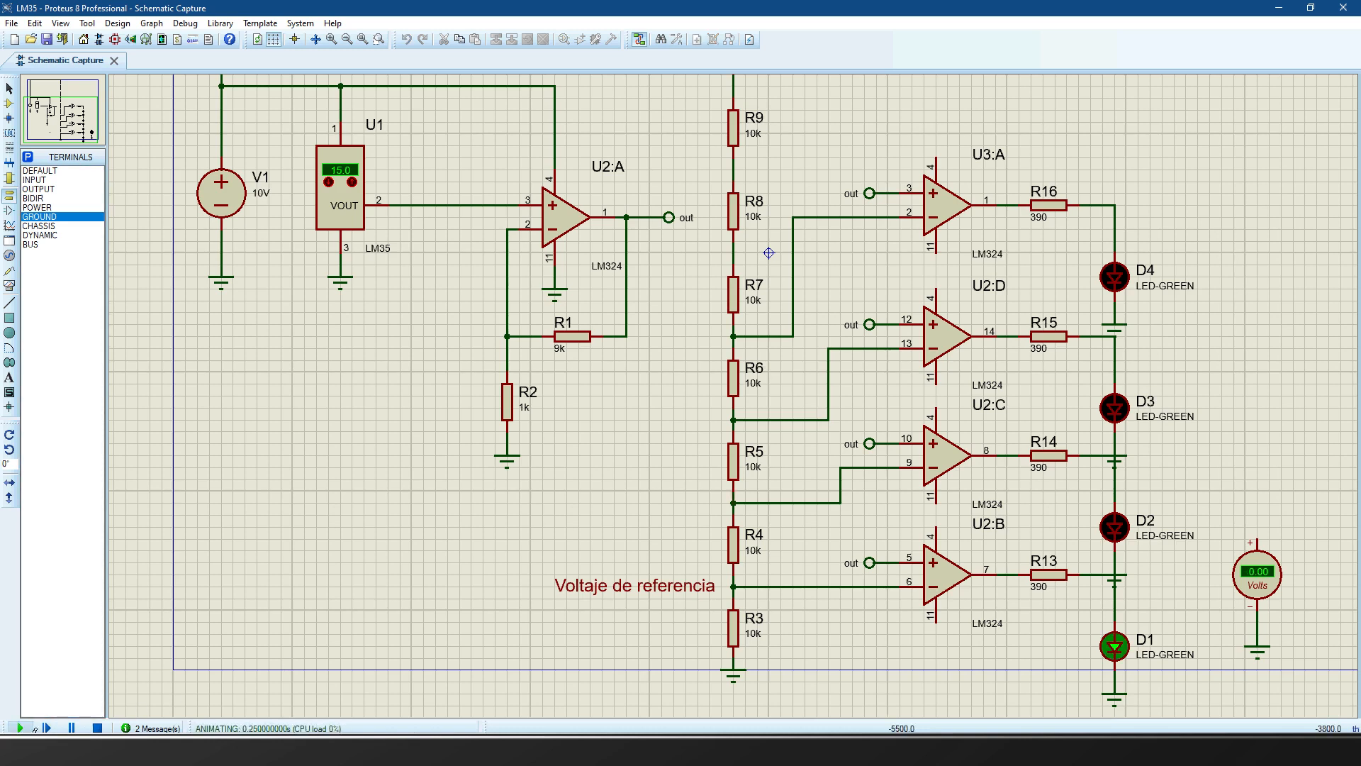
click(329, 182)
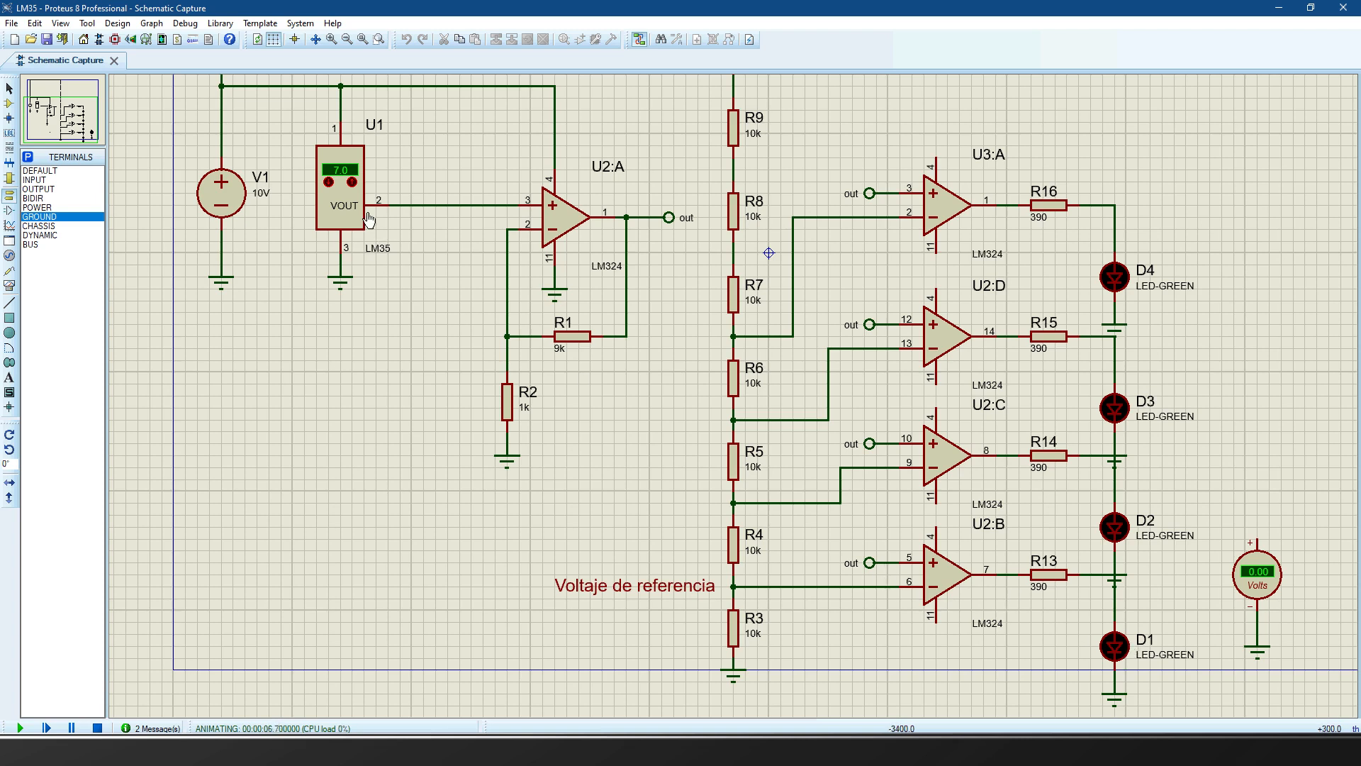
click(362, 188)
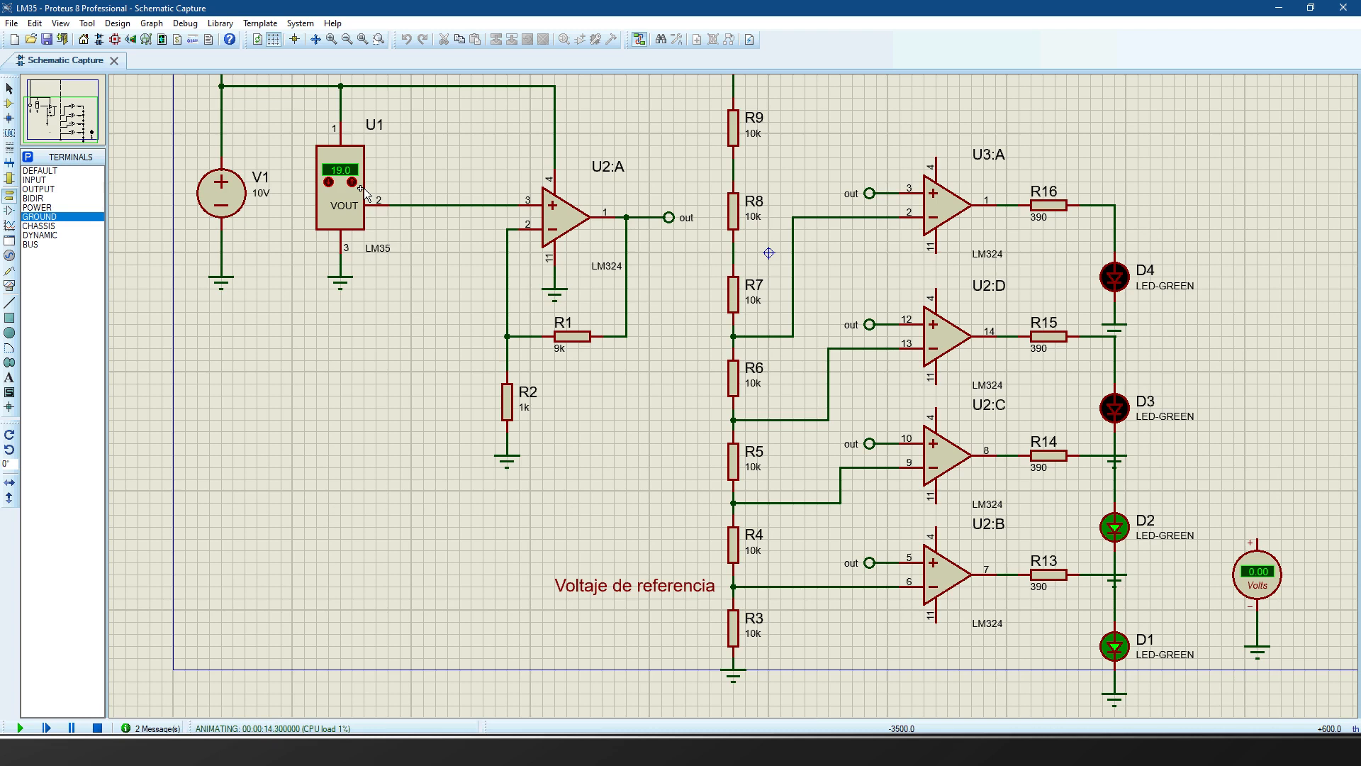
scroll(360, 189, up, 6)
scroll(364, 189, up, 5)
click(97, 728)
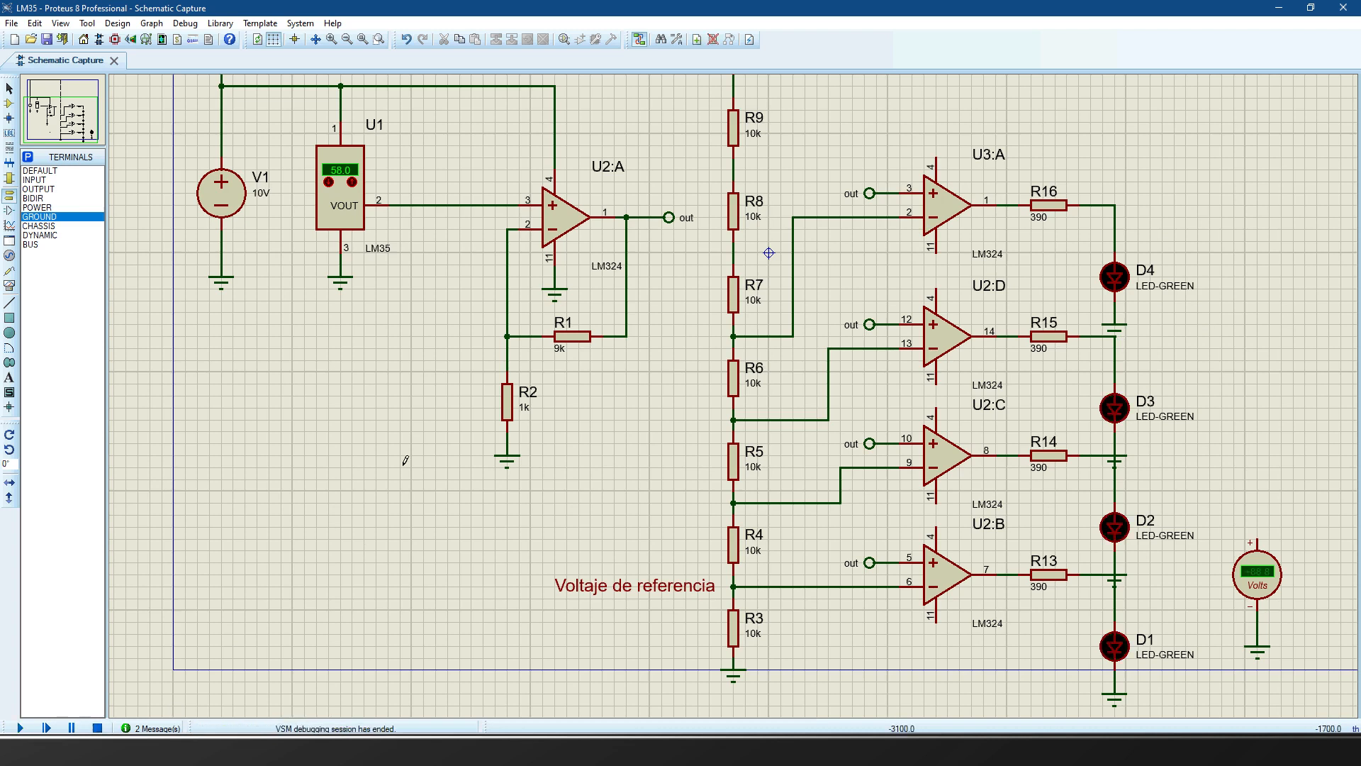
- Examine the supply-pin wiring of U2:A and compare it with the comparators U2:B, U2:C, U2:D and U3:A
scroll(521, 444, down, 1)
scroll(608, 296, up, 1)
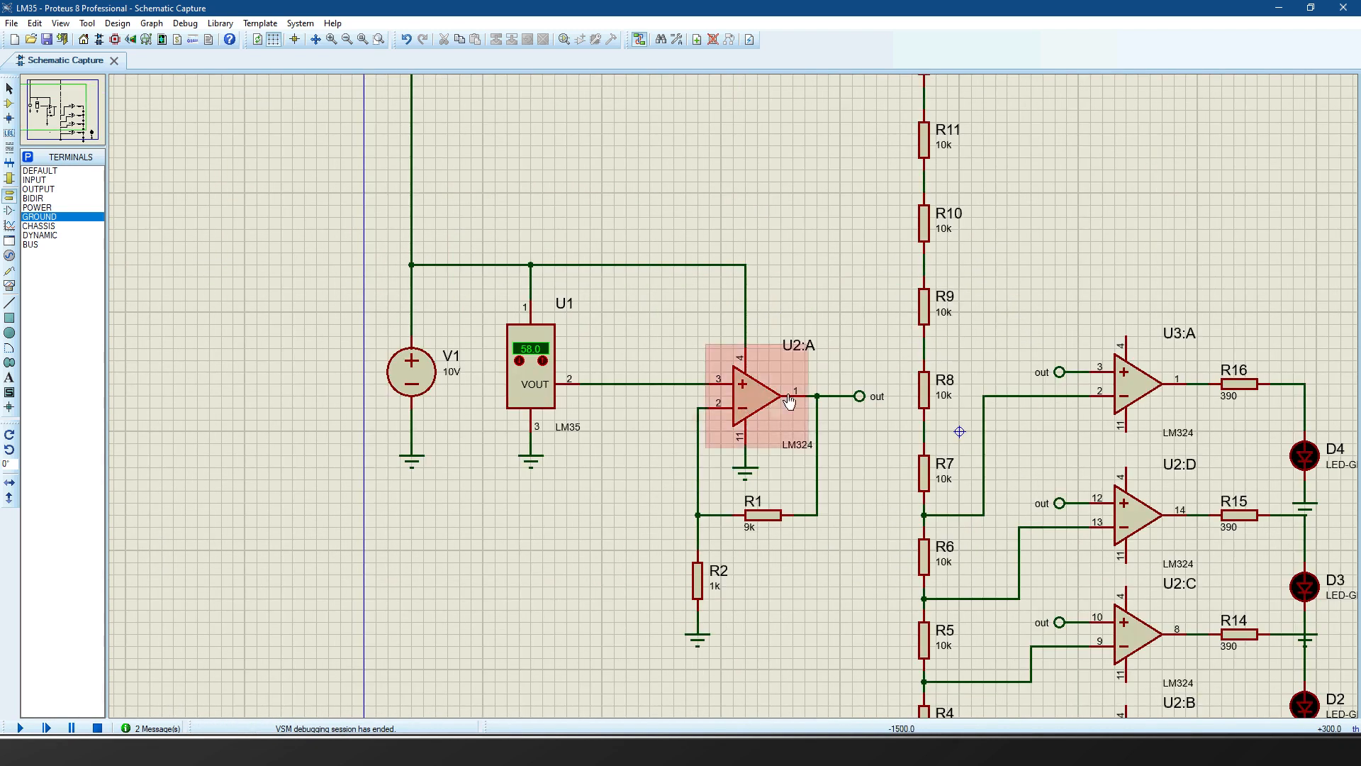
scroll(817, 361, up, 2)
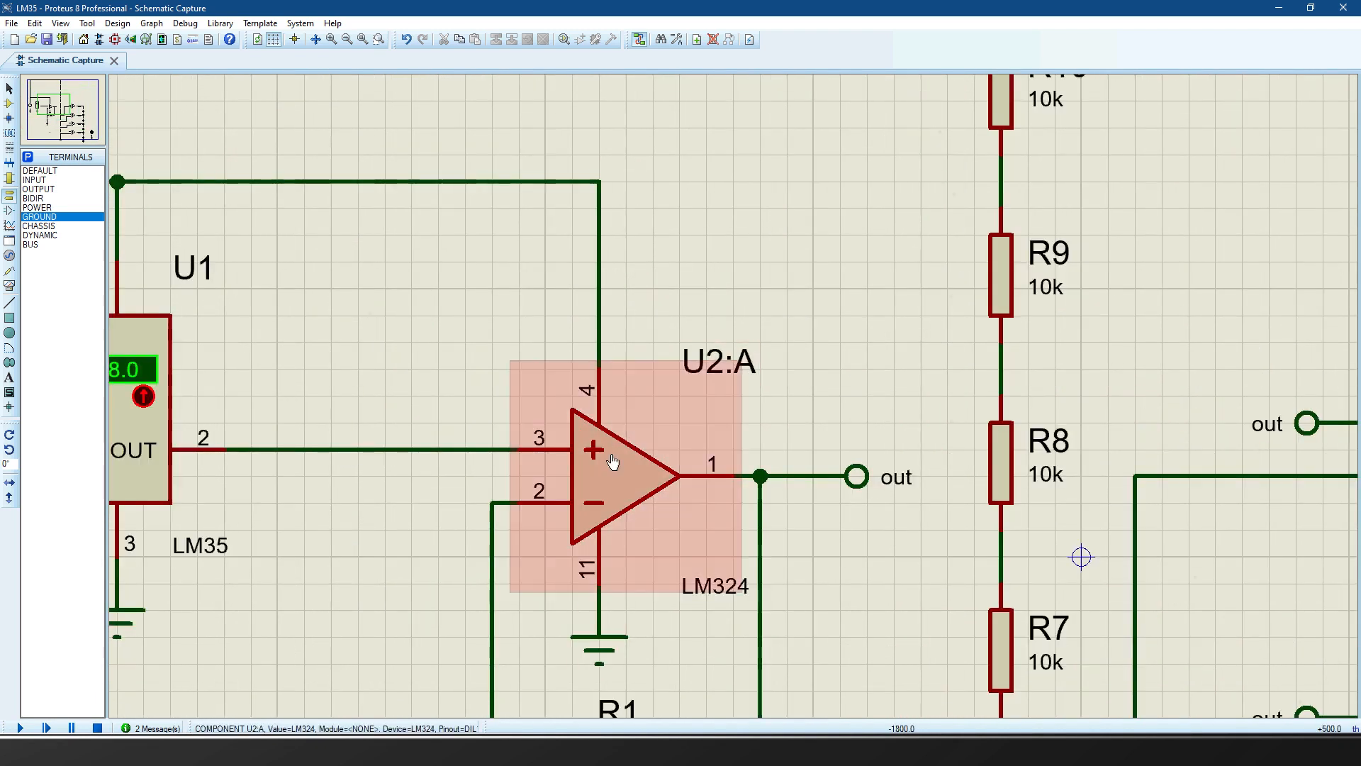
scroll(614, 463, down, 2)
scroll(744, 409, up, 1)
scroll(744, 409, up, 1)
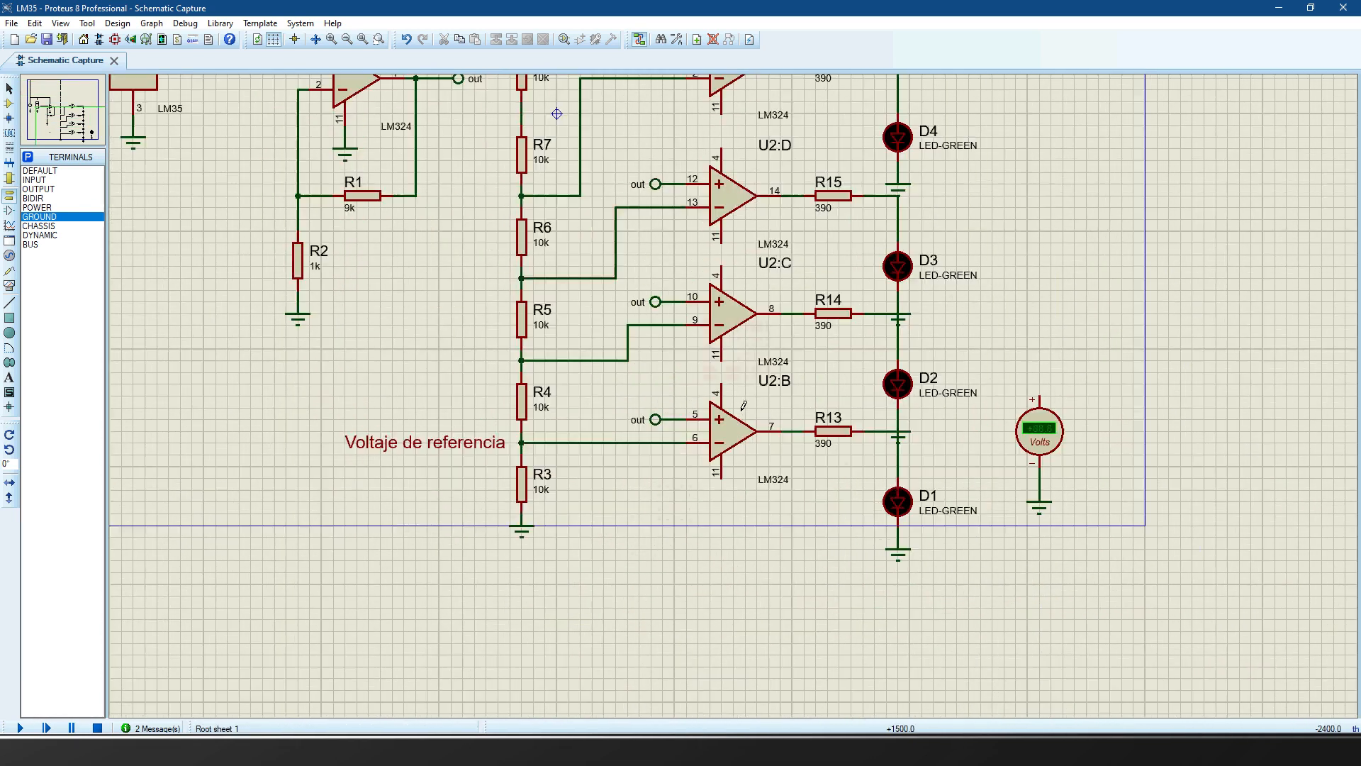
scroll(764, 367, down, 1)
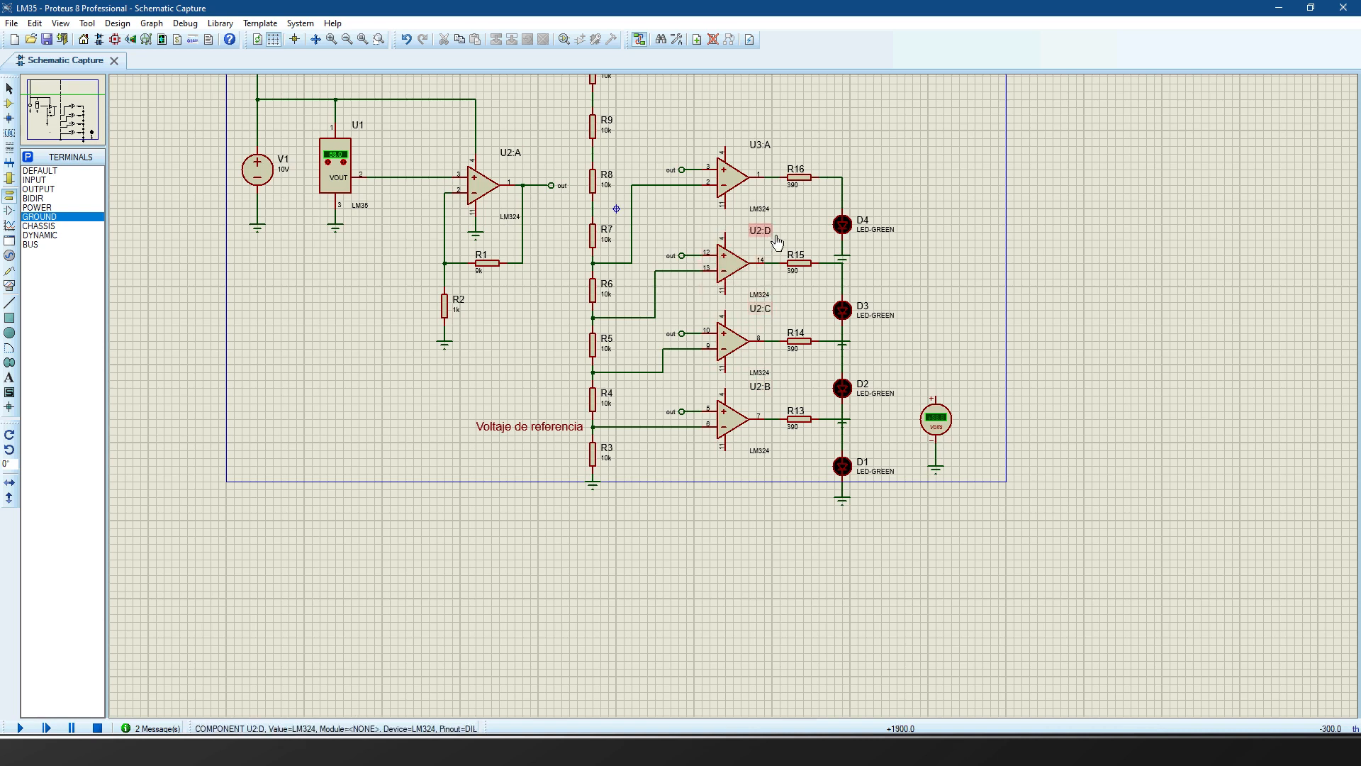
scroll(760, 149, up, 2)
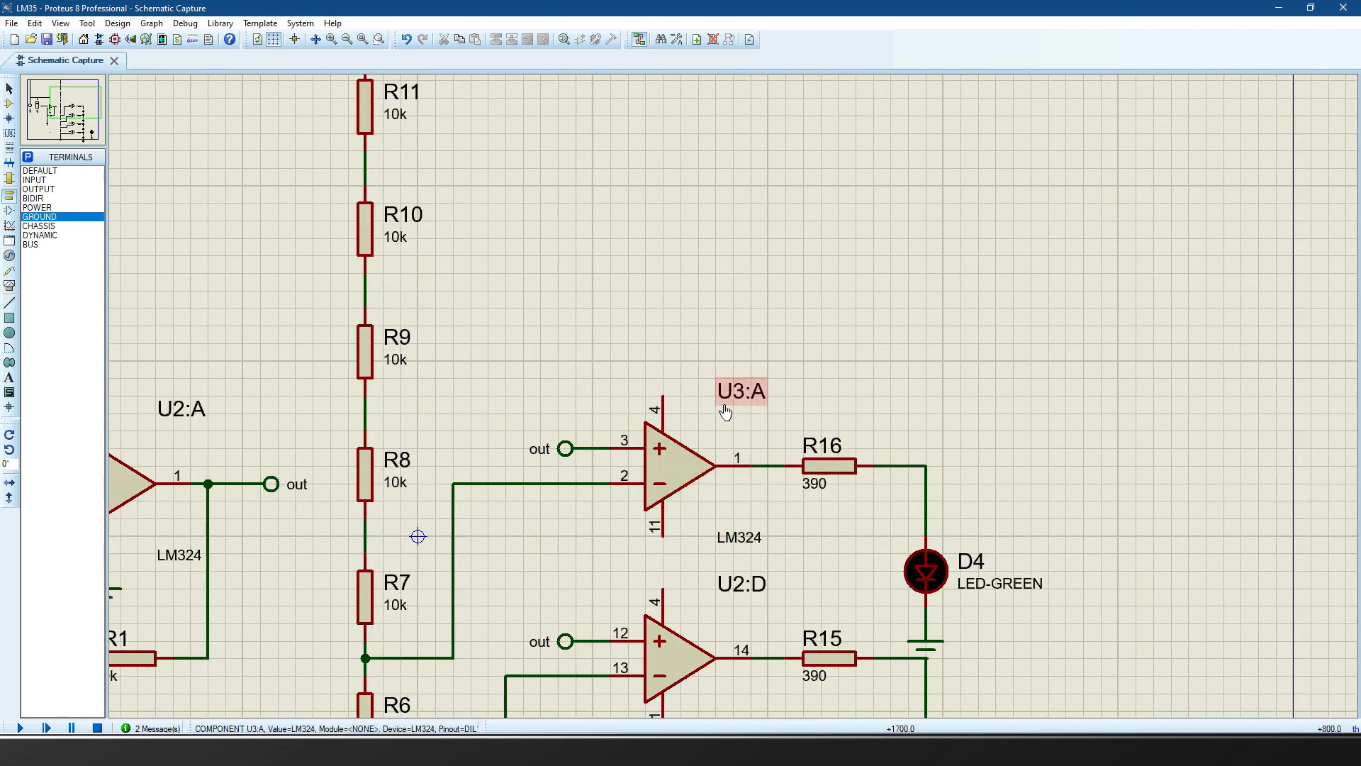
scroll(730, 410, down, 2)
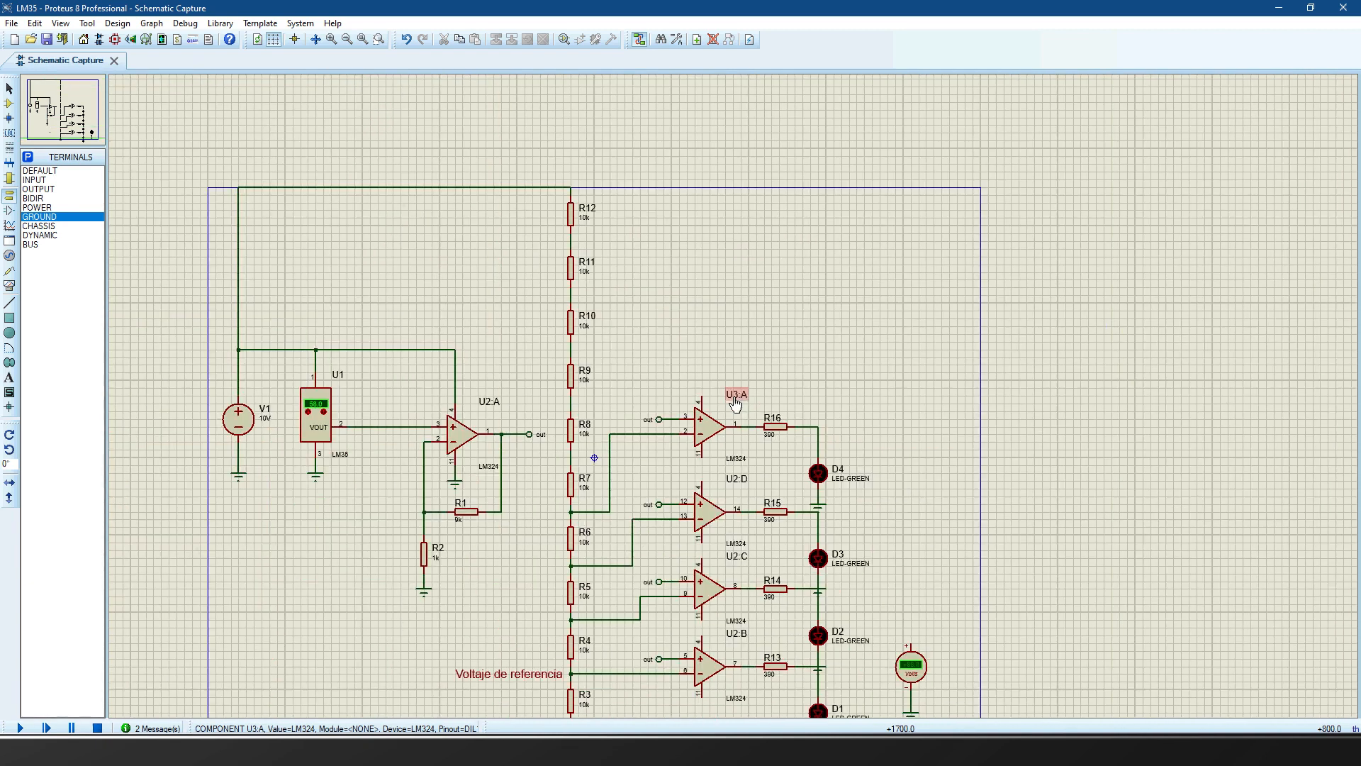
- Wire U3:A's supply pin 4 to the 10 V line above R12 and connect a ground terminal to its pin 11
scroll(737, 405, up, 2)
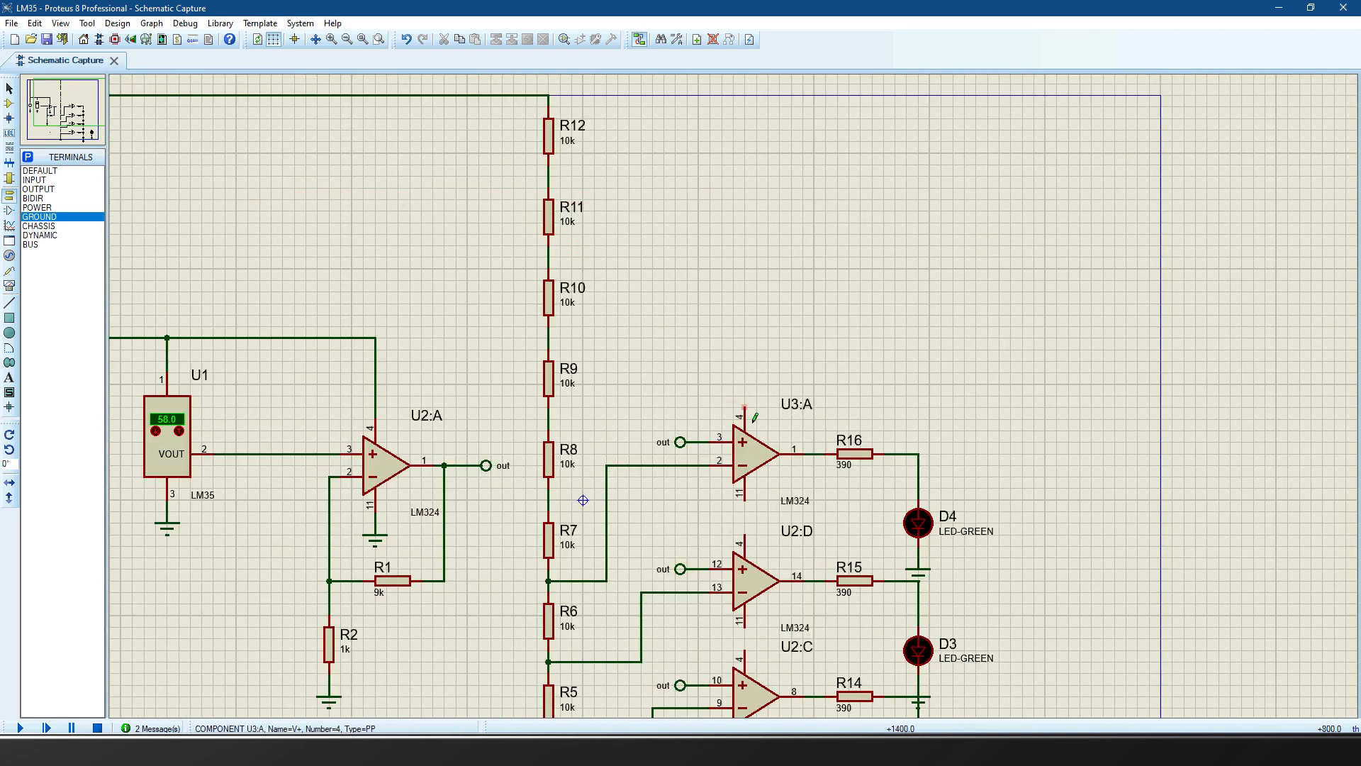
click(745, 410)
click(550, 96)
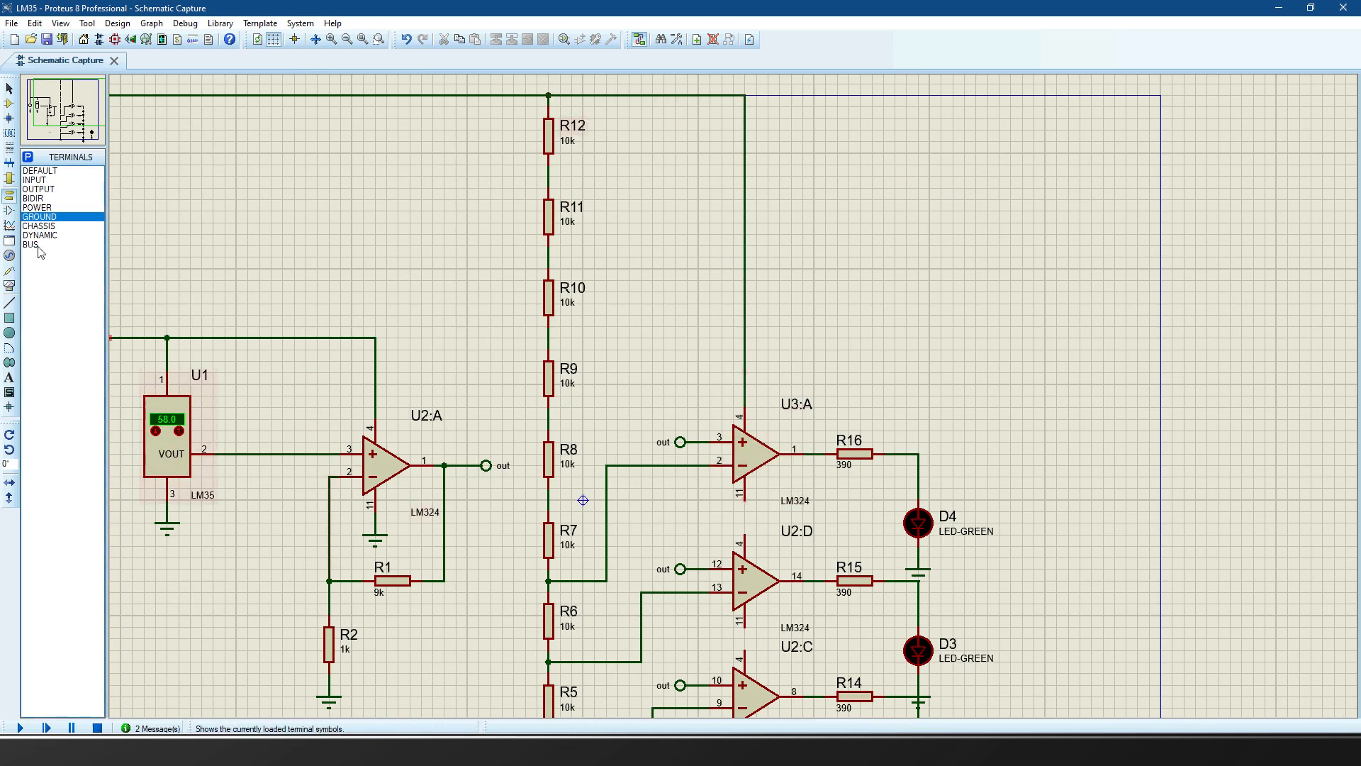
click(10, 198)
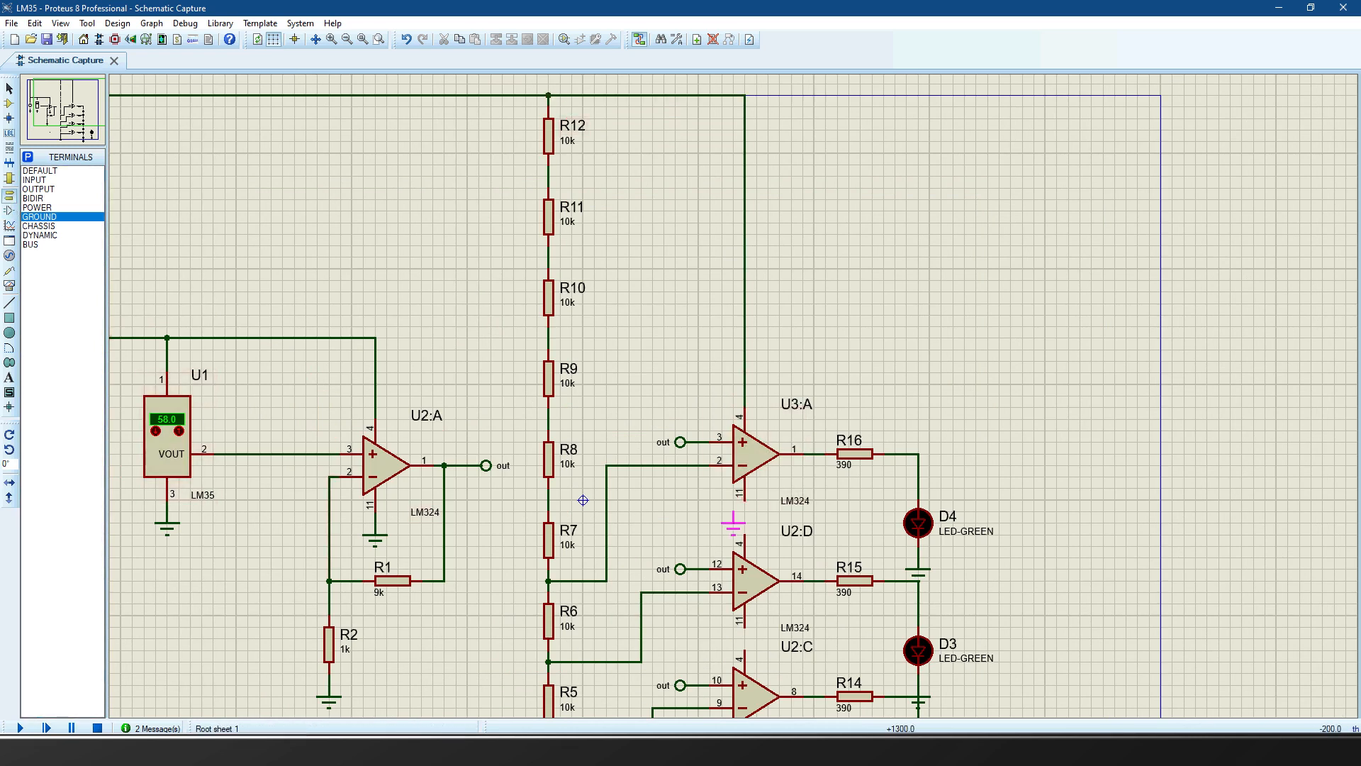
click(733, 514)
click(734, 512)
click(745, 501)
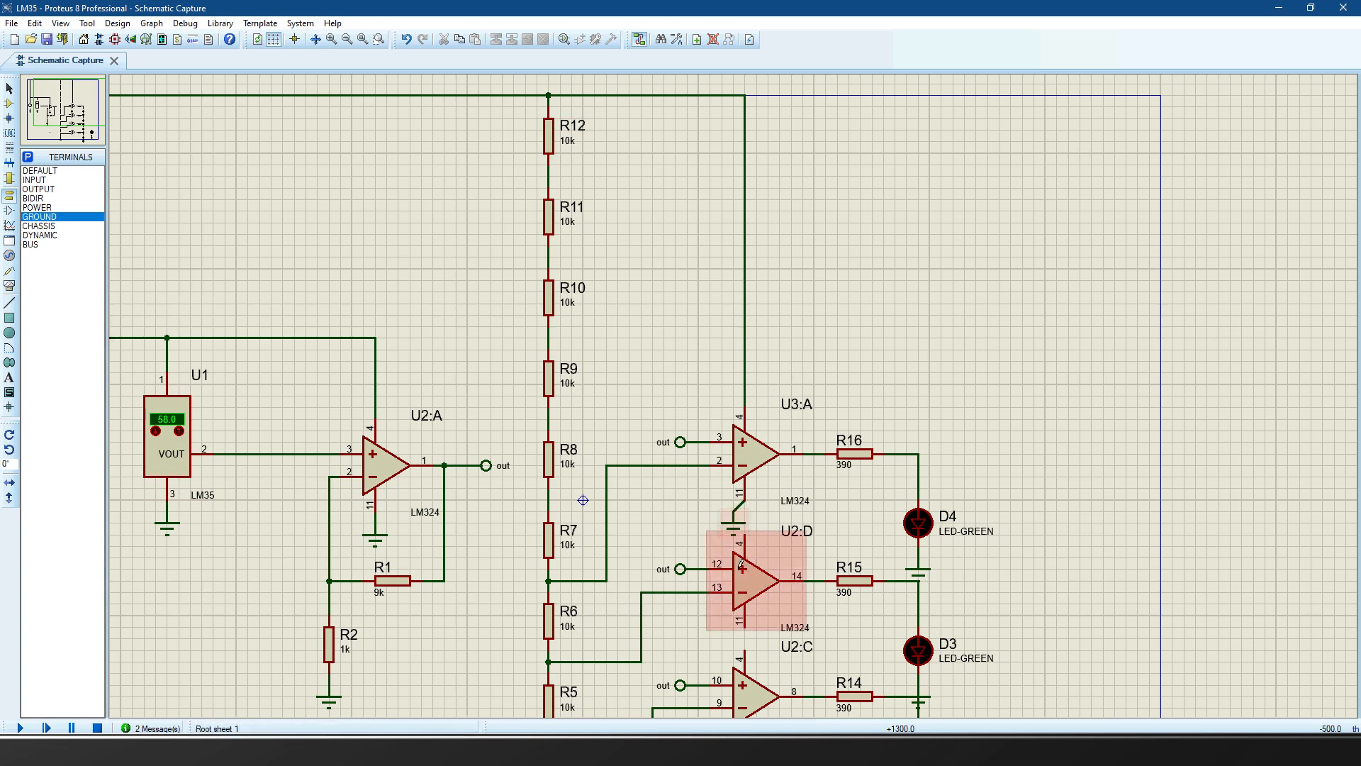
- Run the simulation with all four LED stages in view and lower the LM35 temperature to 29
click(19, 728)
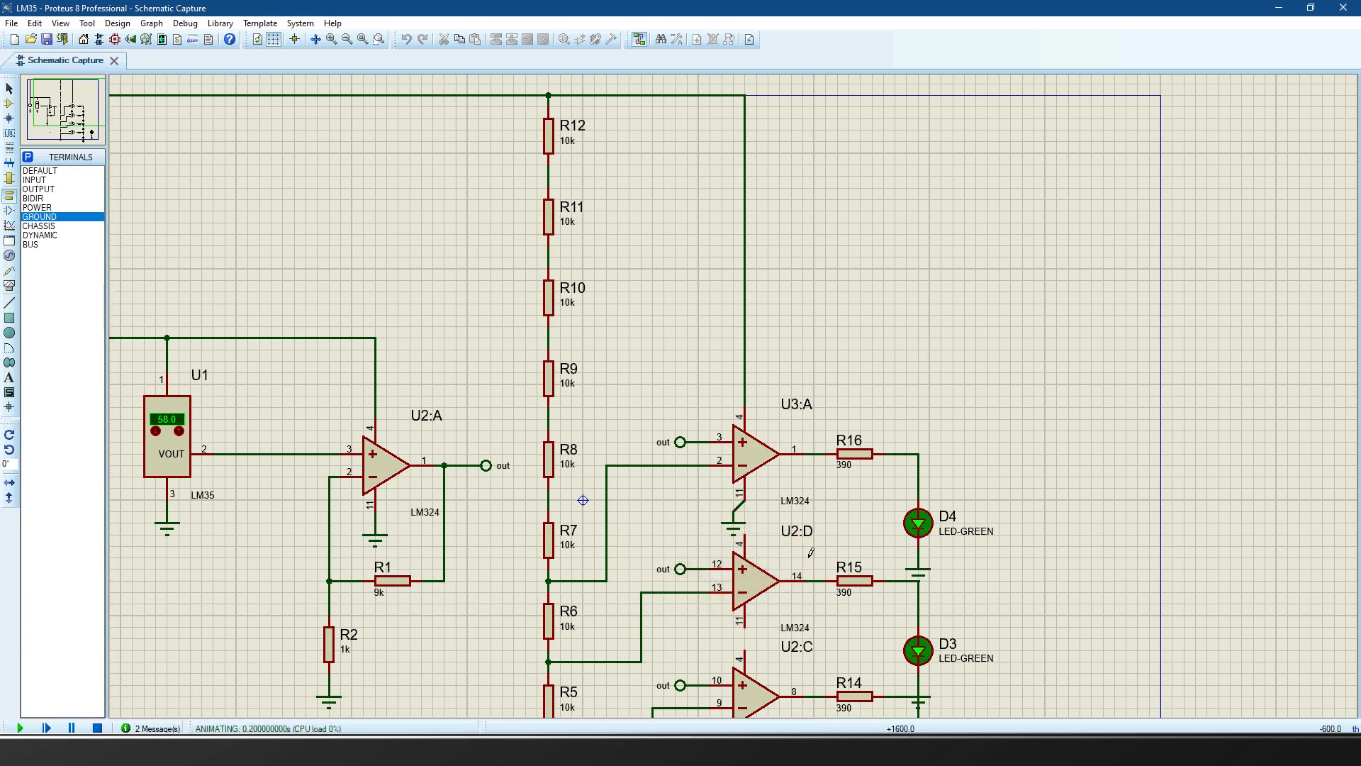
scroll(807, 548, down, 2)
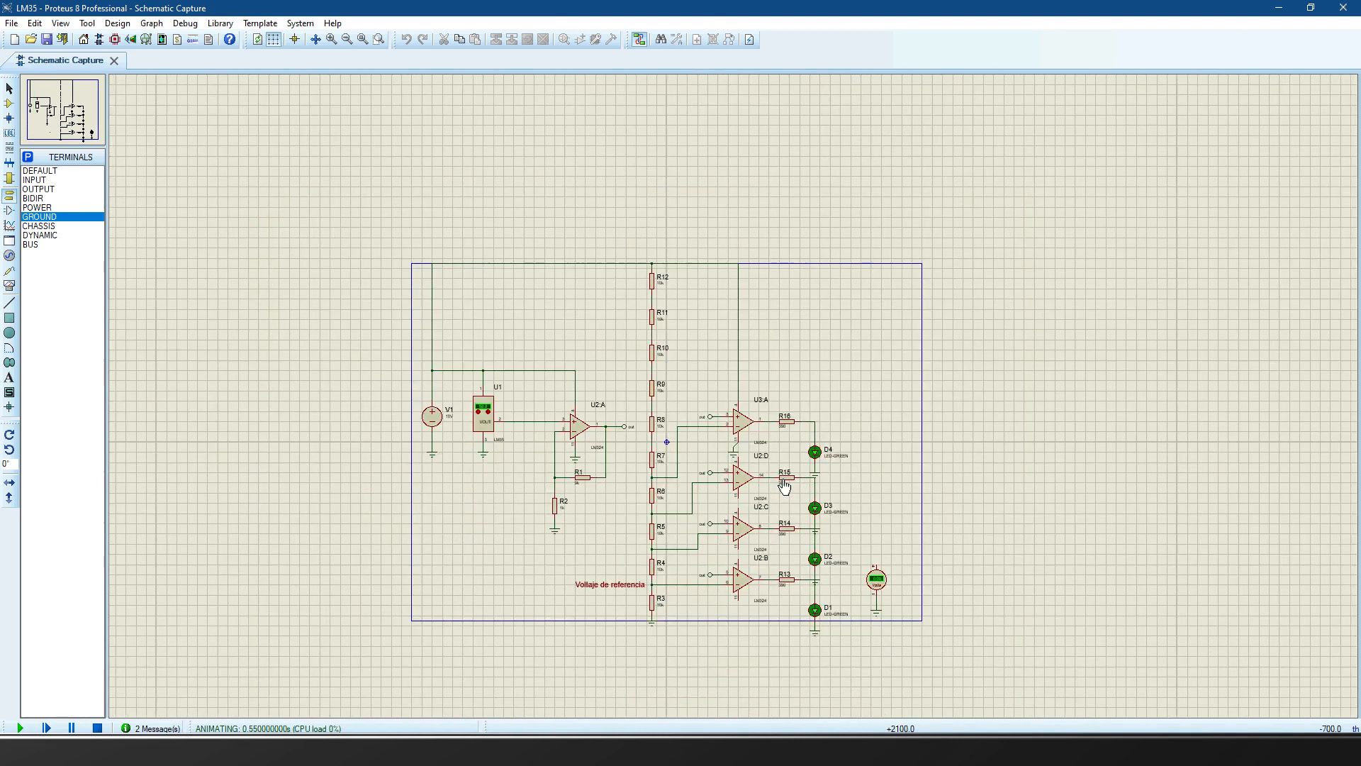
click(361, 41)
click(379, 39)
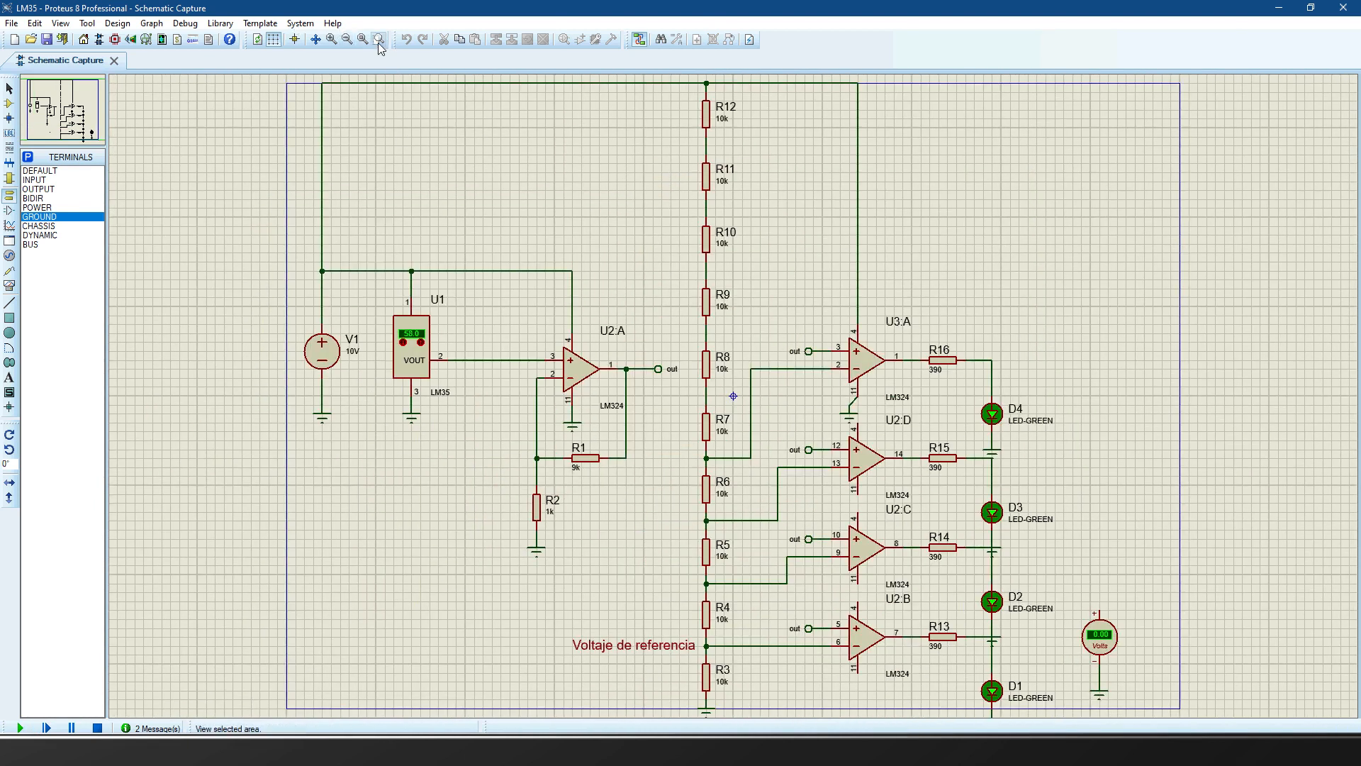
drag(303, 253, 1131, 705)
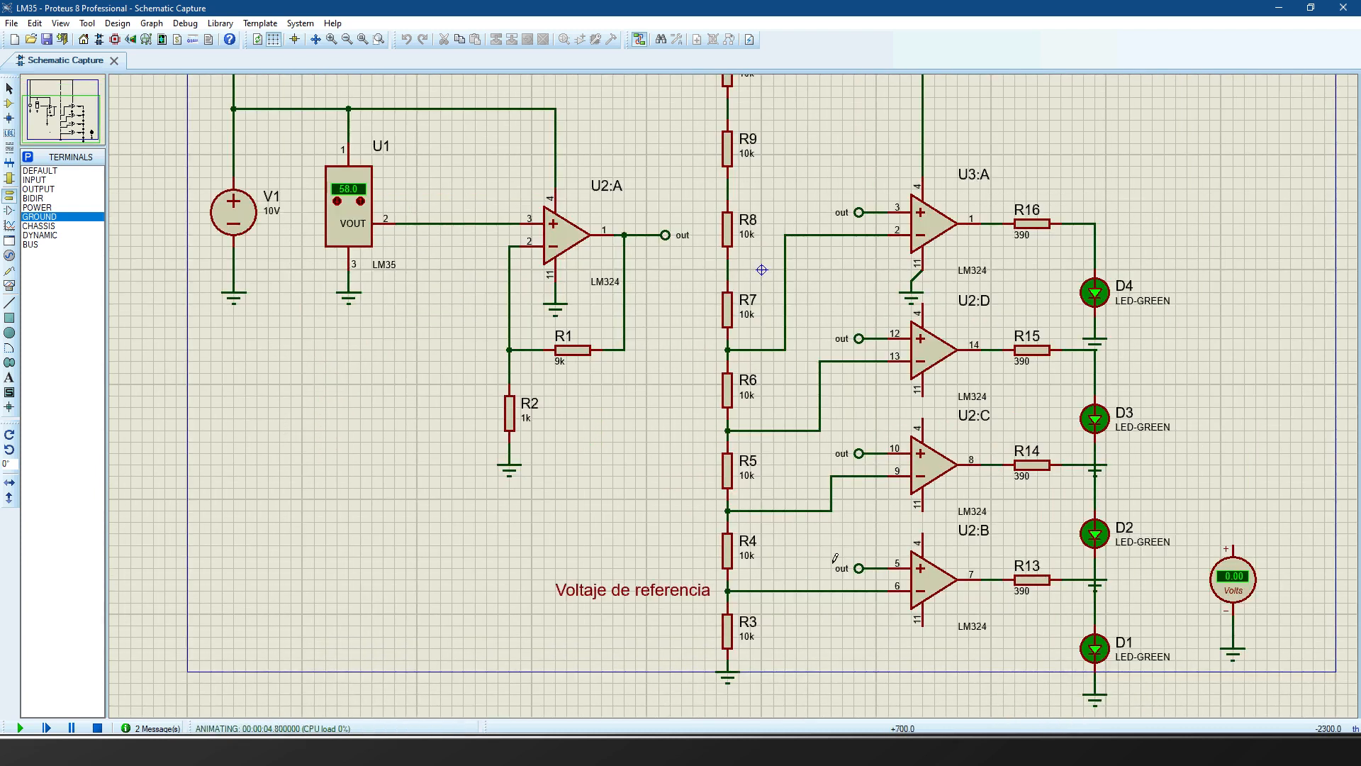
click(341, 206)
click(341, 205)
click(345, 211)
click(345, 211)
click(345, 211)
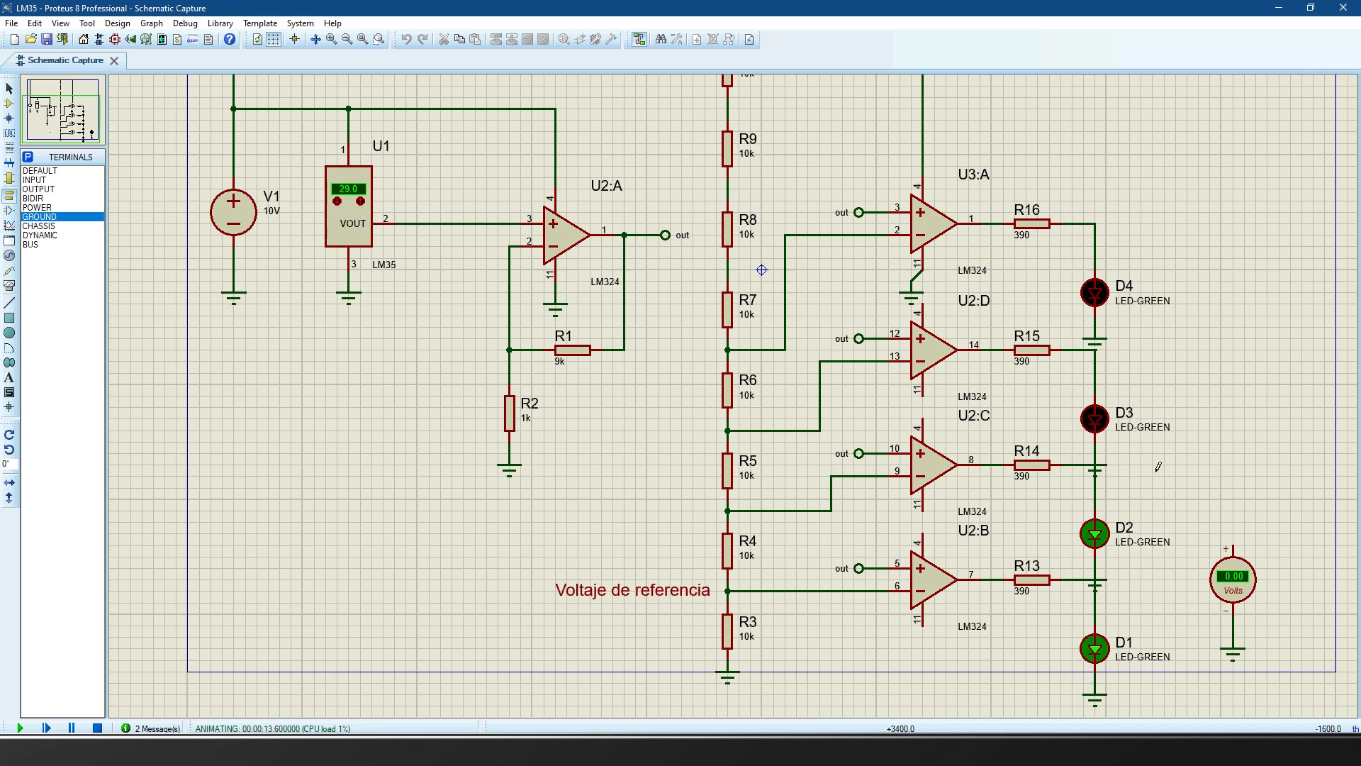
- Lower the LM35 temperature further to 9 in the running simulation and watch LEDs D1 to D4
click(345, 212)
click(346, 210)
click(361, 202)
click(347, 211)
click(348, 210)
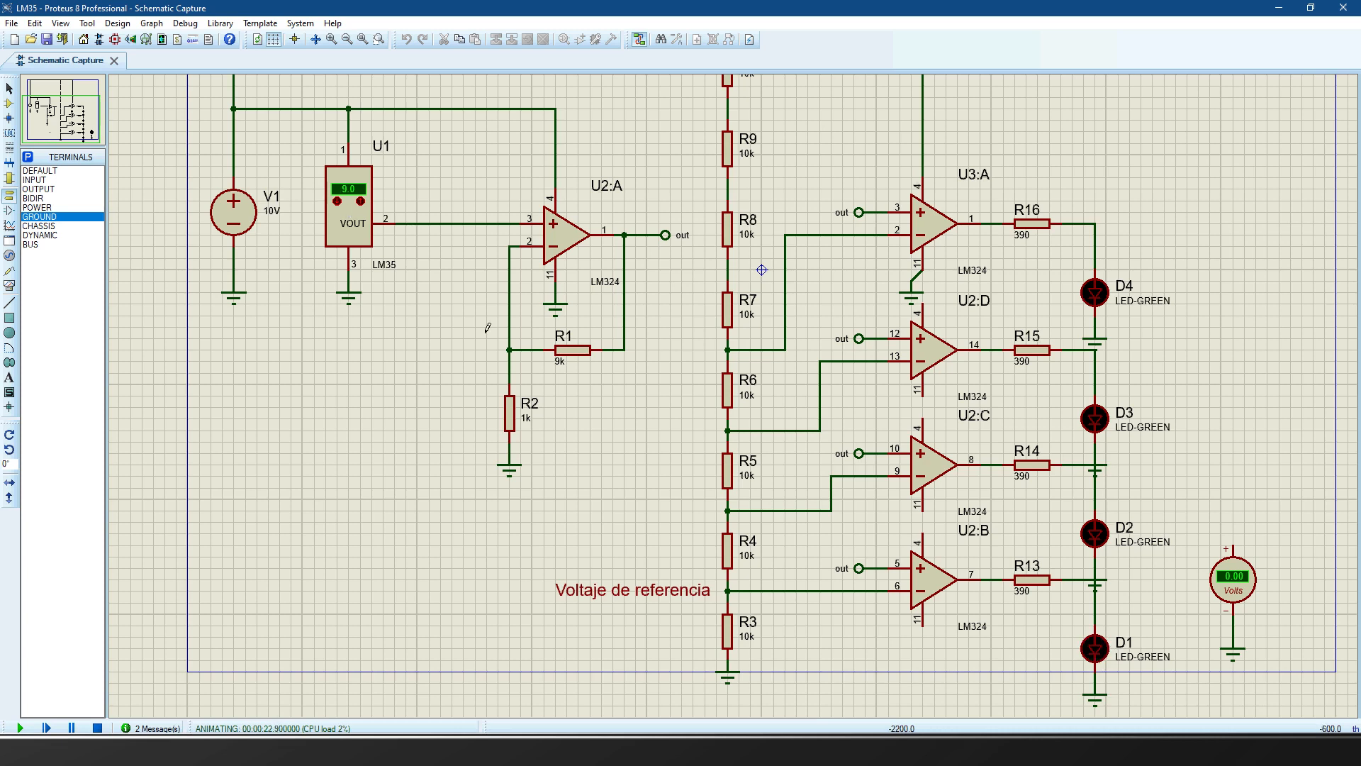
- Raise the LM35 temperature to 52 in the running simulation and watch the LEDs respond in sequence
click(366, 205)
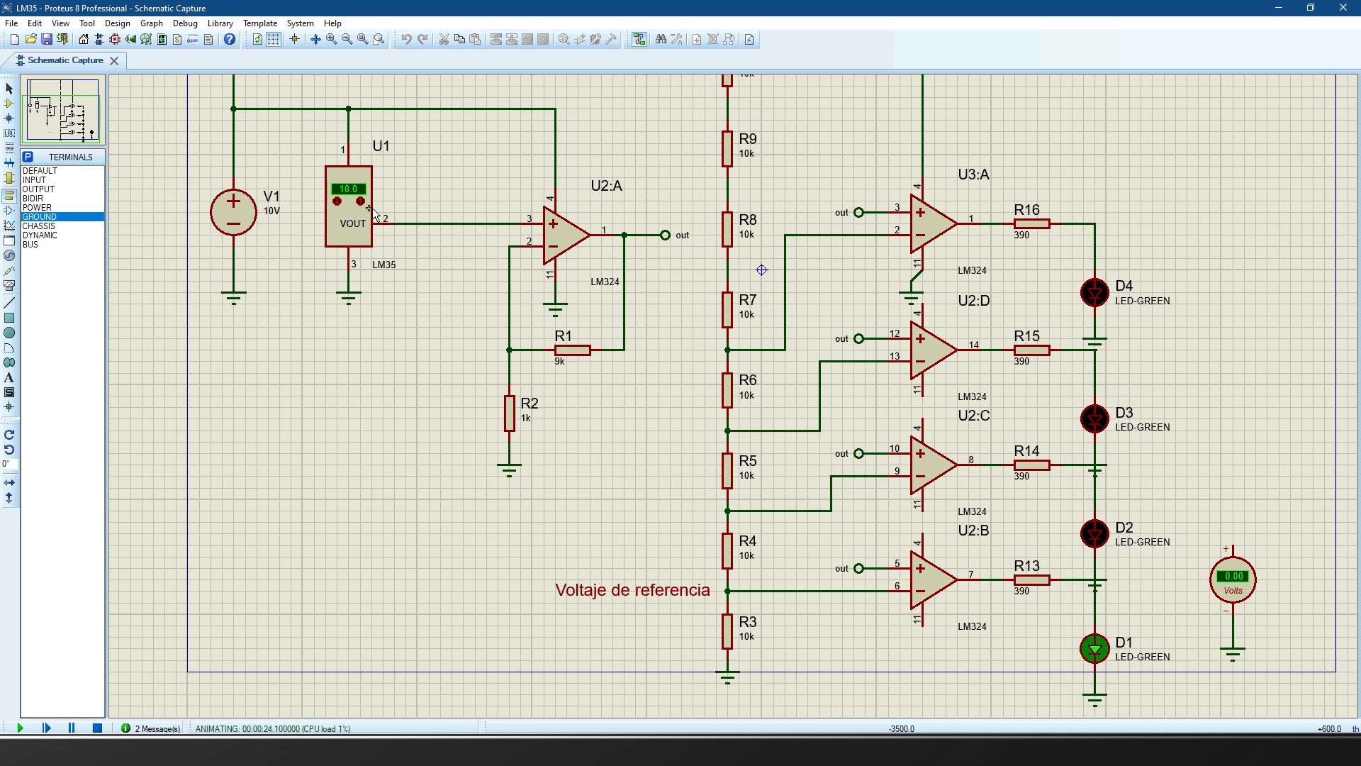
click(366, 205)
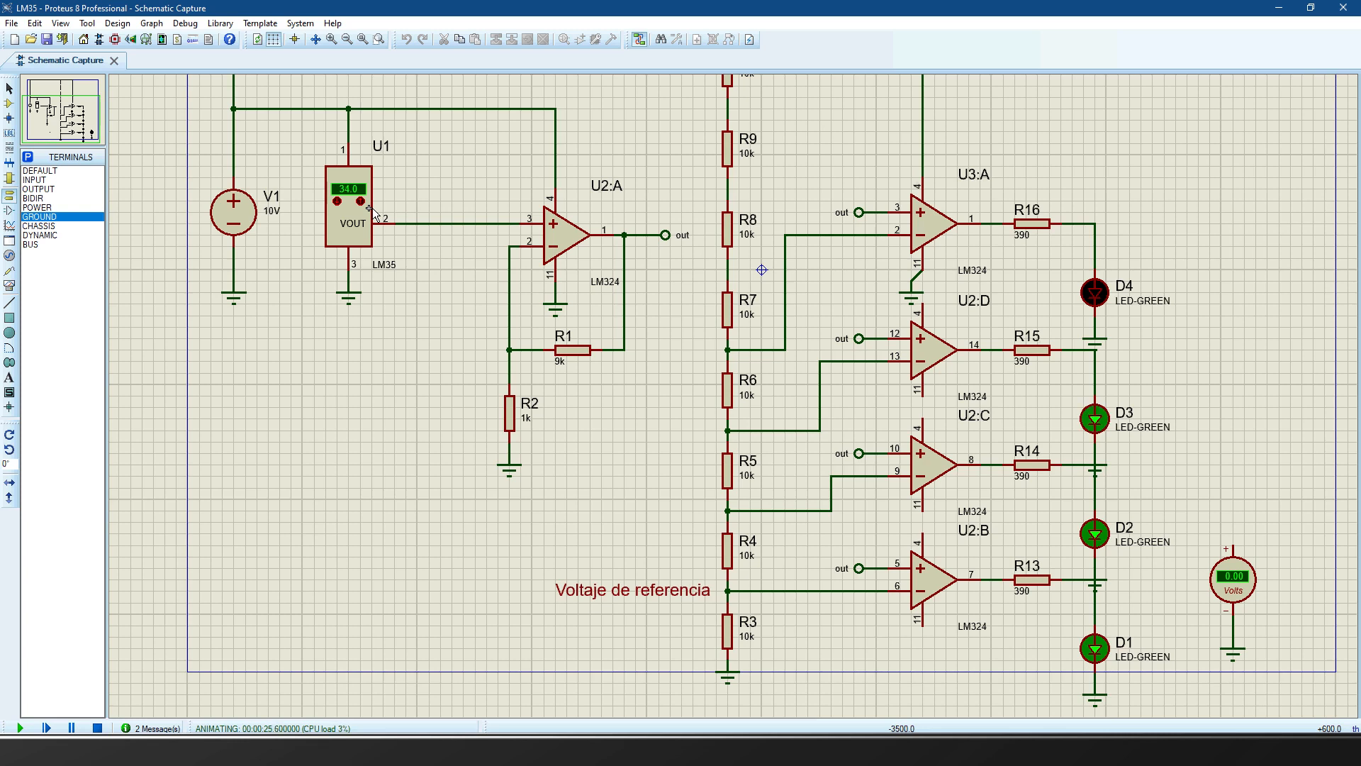
click(368, 207)
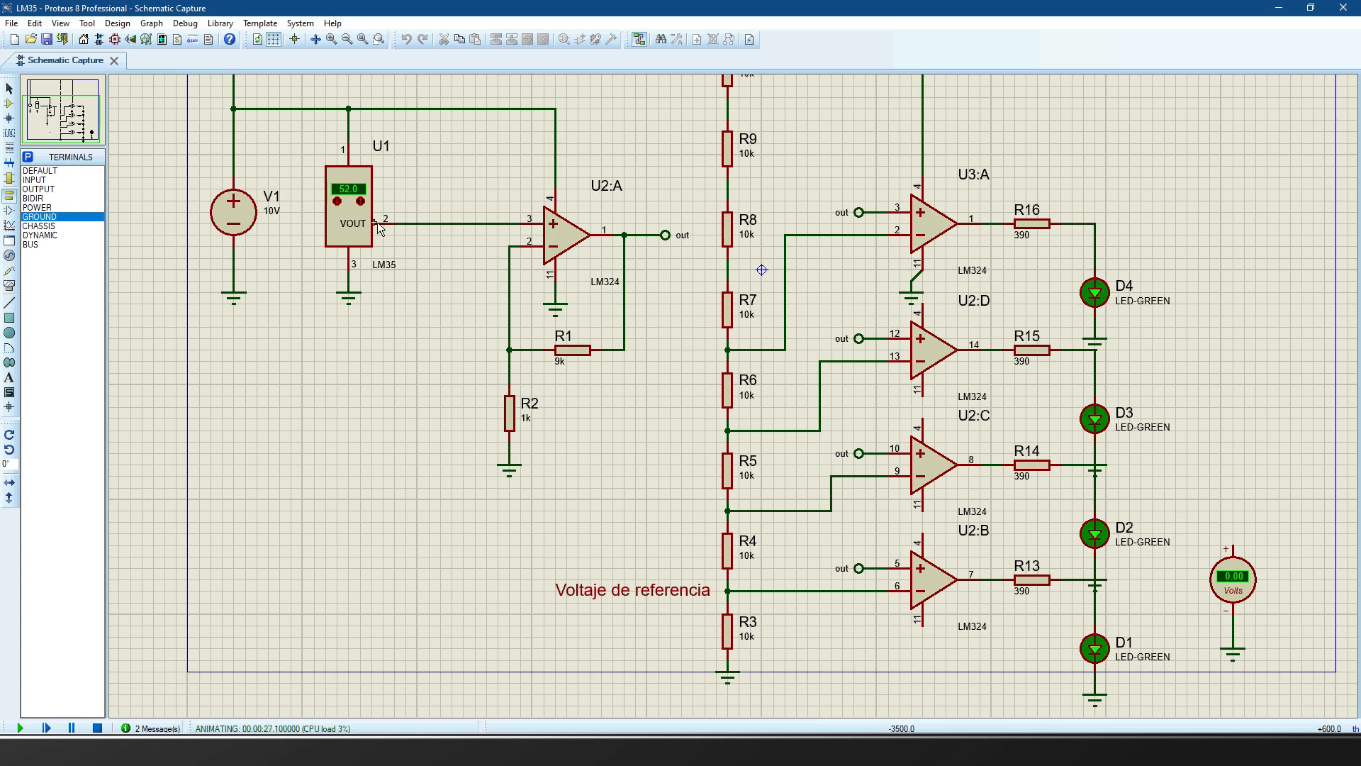